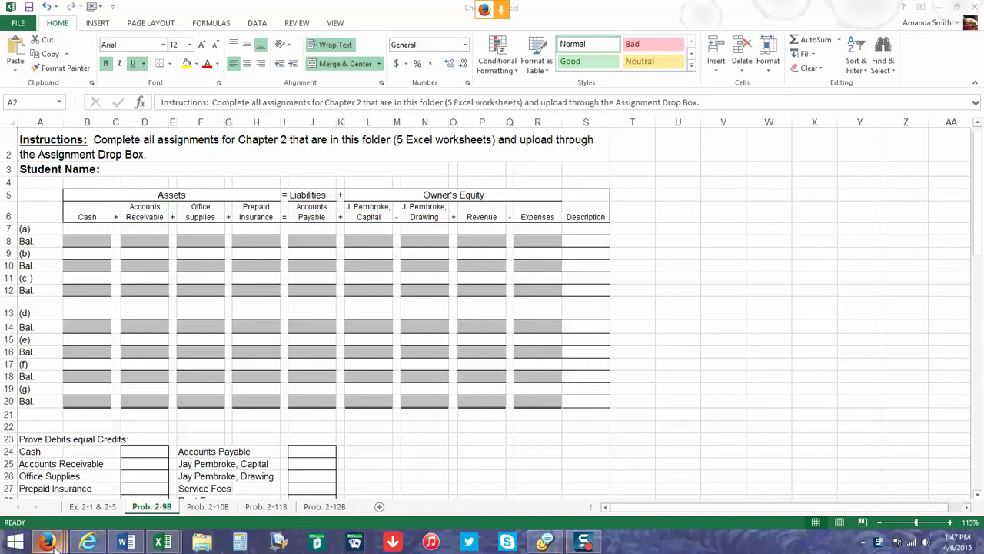
Bring the CourseSmart window to the front, showing page 47 with problem P 2-9B
{"action": "mouse_move", "coordinate": [47, 542]}
{"action": "left_click", "coordinate": [213, 480]}
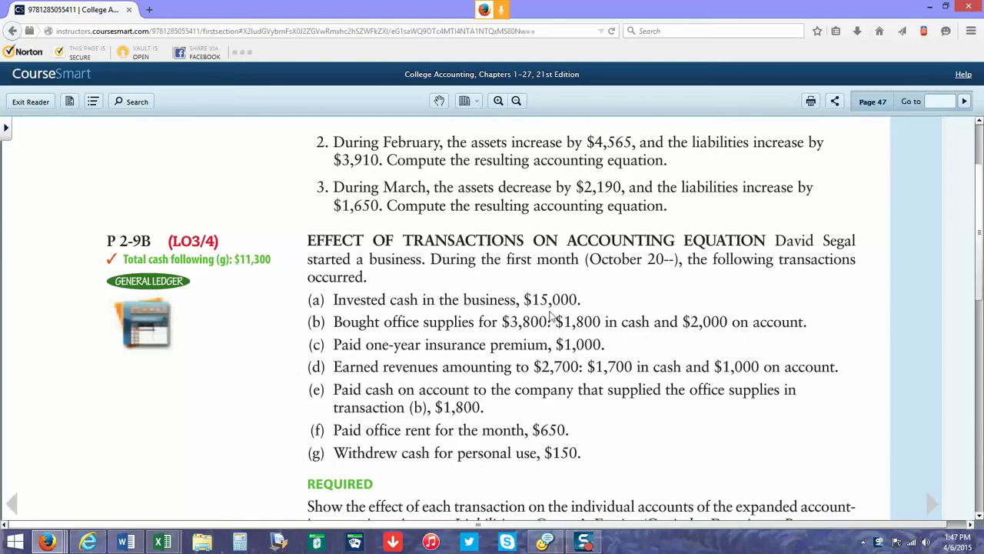
Switch back to the Chapter 2 Excel workbook on its Prob. 2-9B sheet
{"action": "mouse_move", "coordinate": [158, 546]}
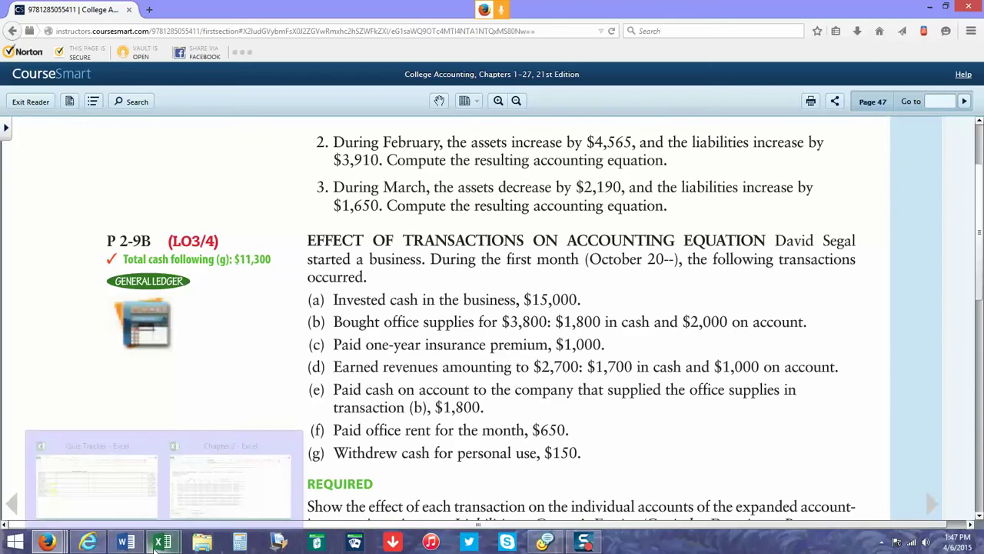
{"action": "left_click", "coordinate": [213, 492]}
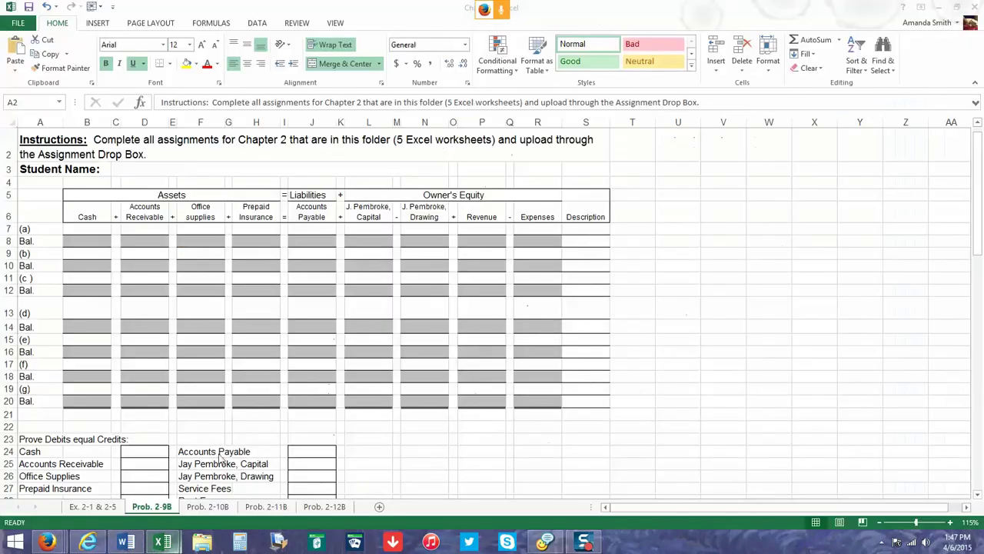
Record transaction (a) as 15000 in Cash (B7) and 15000 in Capital (L7)
{"action": "left_click", "coordinate": [69, 229]}
{"action": "type", "text": "15000"}
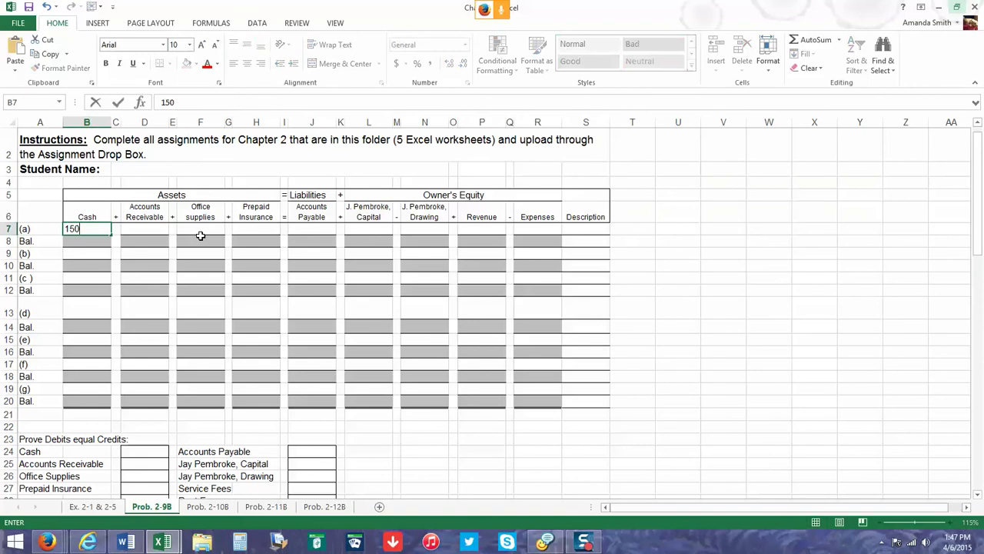
{"action": "key", "text": "Tab"}
{"action": "key", "text": "Tab"}
{"action": "key", "text": "Tab"}
{"action": "key", "text": "Tab"}
{"action": "key", "text": "Tab"}
{"action": "key", "text": "Tab"}
{"action": "key", "text": "Tab"}
{"action": "key", "text": "Tab"}
{"action": "key", "text": "Tab"}
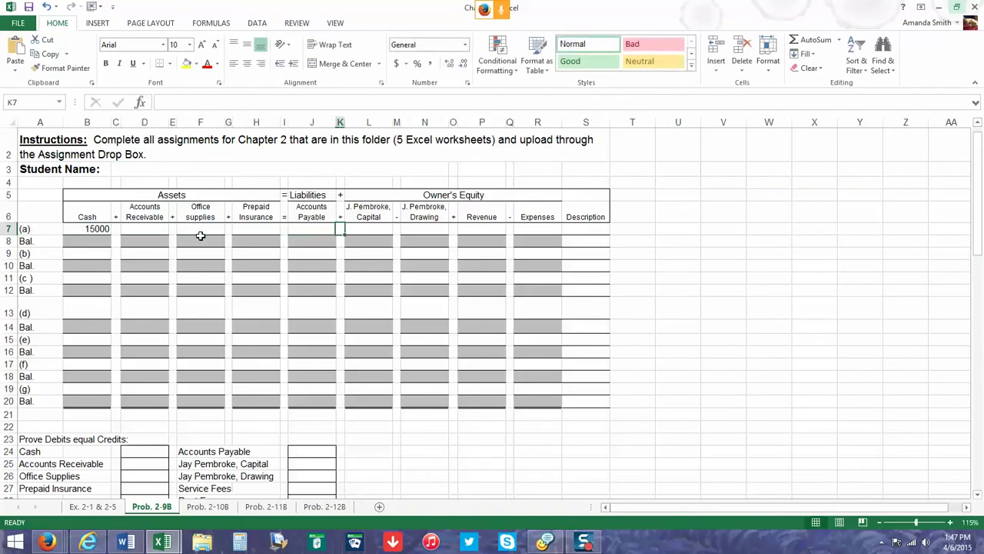
{"action": "key", "text": "Tab"}
{"action": "type", "text": "15000"}
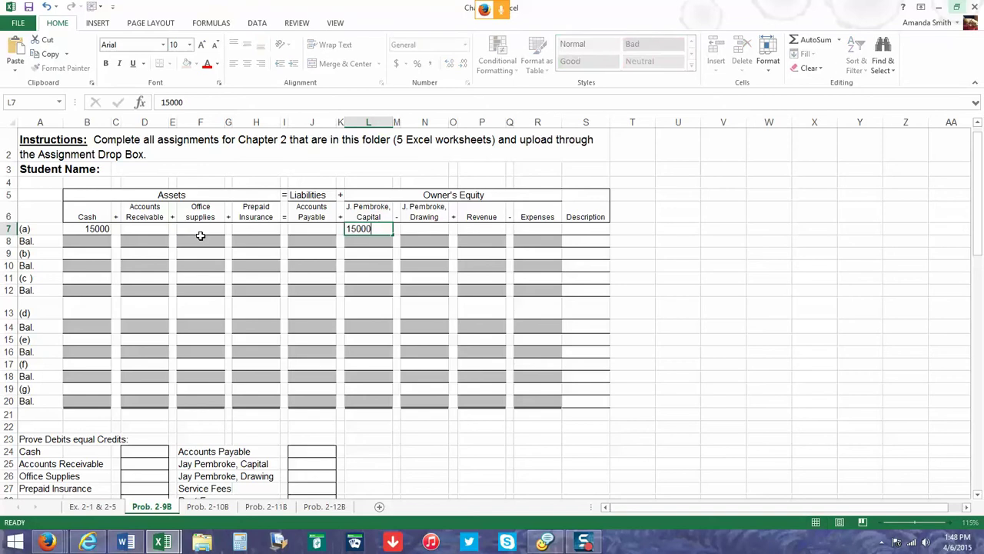
{"action": "key", "text": "Return"}
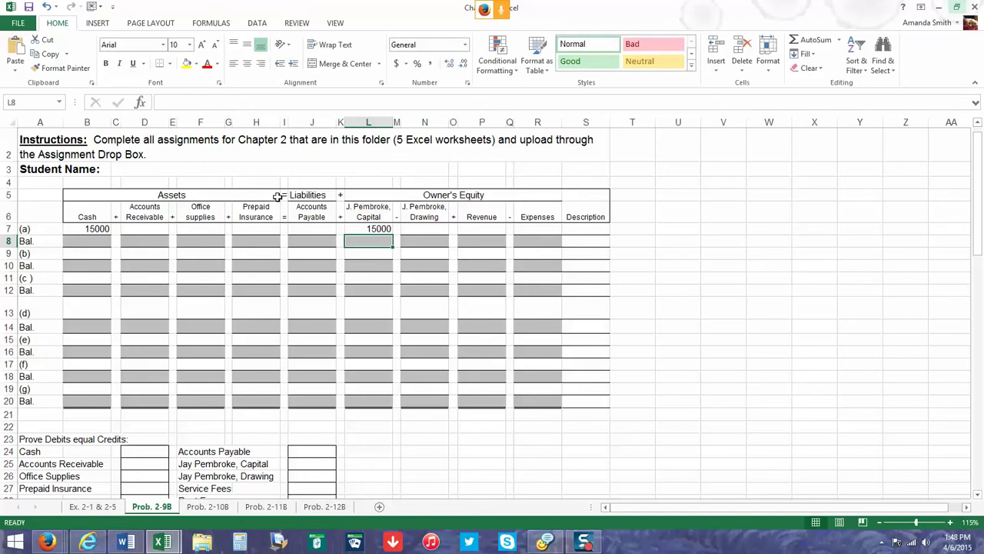
Fill the equals column I5:I20 with yellow
{"action": "left_click_drag", "start_coordinate": [283, 193], "coordinate": [281, 402]}
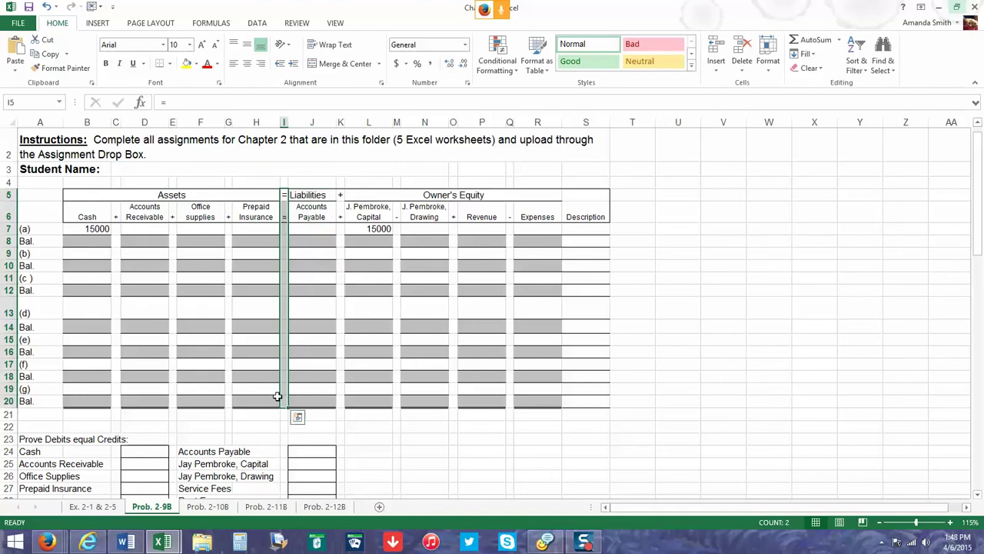
{"action": "left_click", "coordinate": [187, 64]}
{"action": "left_click", "coordinate": [236, 339]}
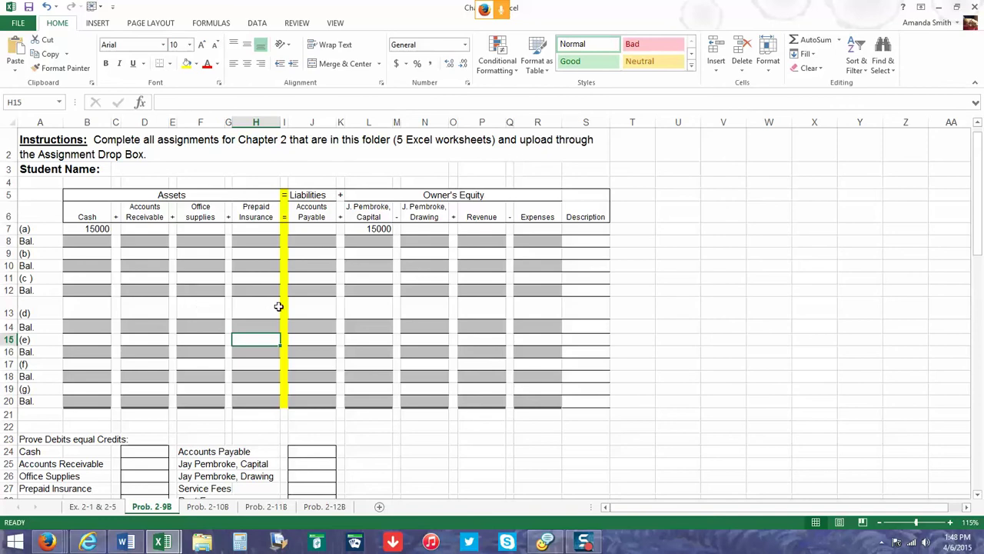
Enter 15000 balances for Cash and Capital in row 8, then return to the textbook
{"action": "left_click", "coordinate": [99, 241]}
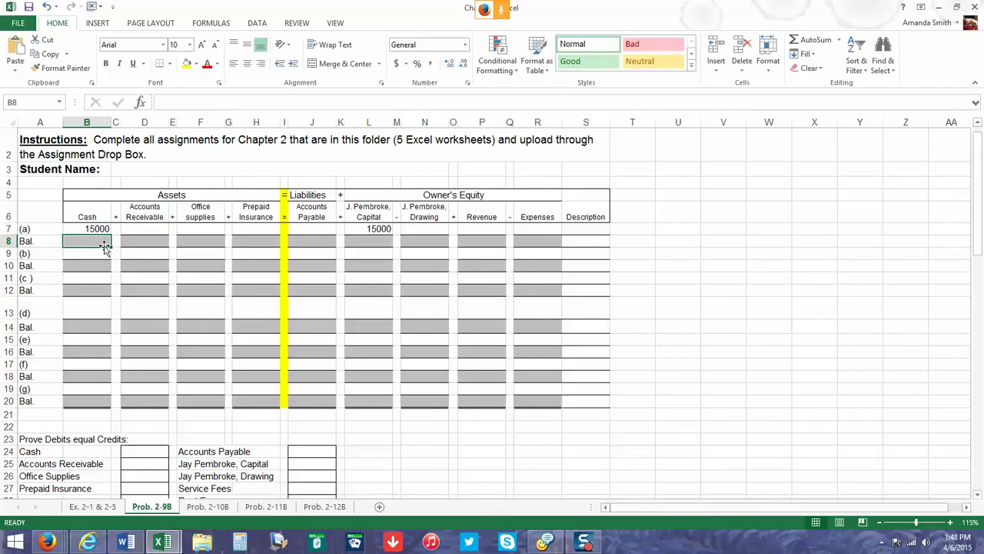
{"action": "type", "text": "15"}
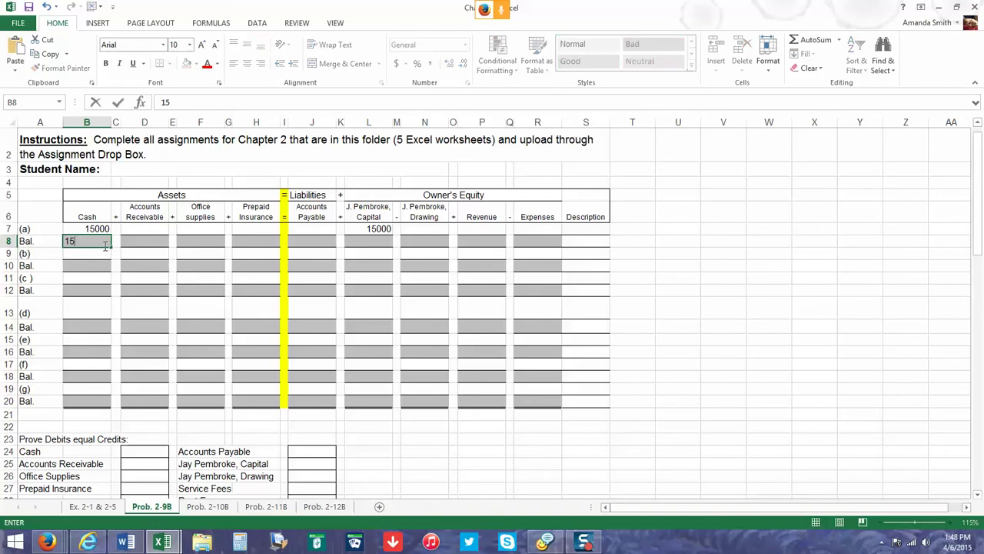
{"action": "type", "text": "00"}
{"action": "key", "text": "Right"}
{"action": "key", "text": "Right"}
{"action": "key", "text": "Right"}
{"action": "key", "text": "Right"}
{"action": "key", "text": "Right"}
{"action": "key", "text": "Right"}
{"action": "key", "text": "Right"}
{"action": "key", "text": "Right"}
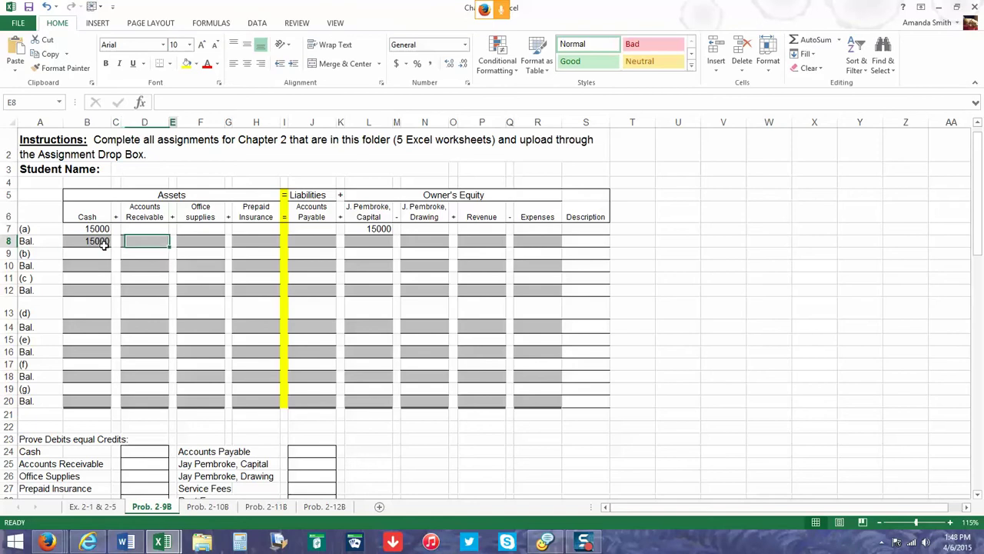
{"action": "key", "text": "Right"}
{"action": "key", "text": "Right"}
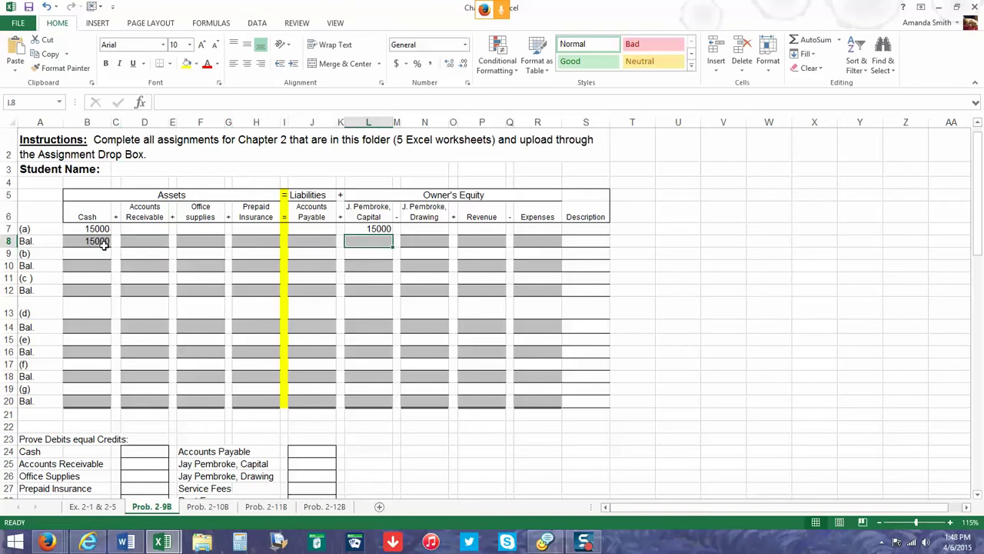
{"action": "type", "text": "15000"}
{"action": "key", "text": "Return"}
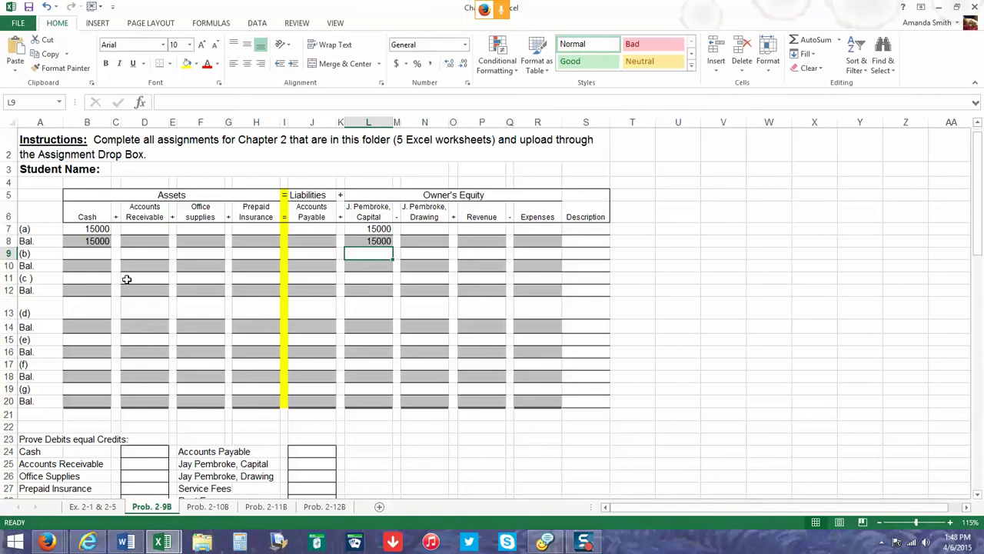
{"action": "left_click", "coordinate": [46, 542]}
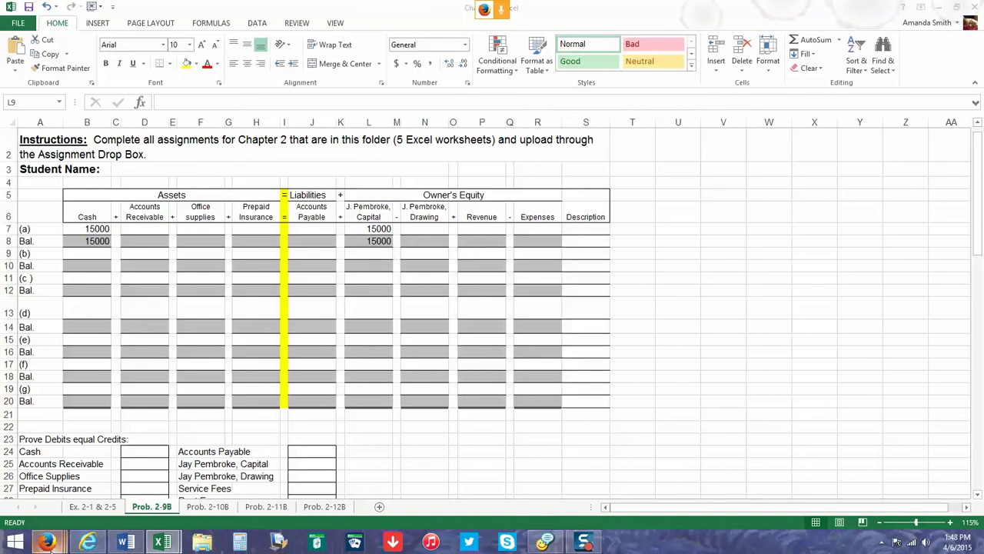
Check the textbook, then enter 3800 in Office supplies (F9) for transaction (b)
{"action": "left_click", "coordinate": [219, 483]}
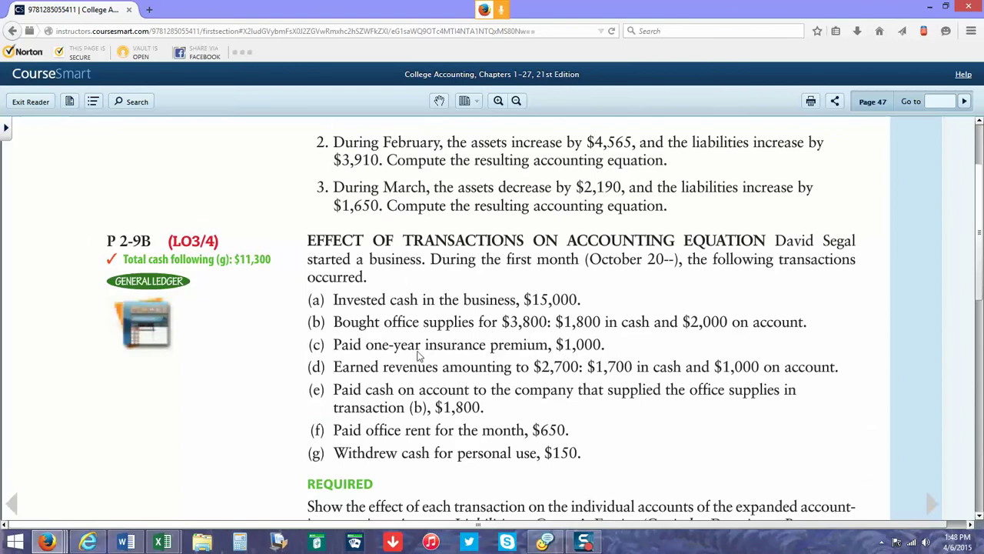
{"action": "mouse_move", "coordinate": [161, 543]}
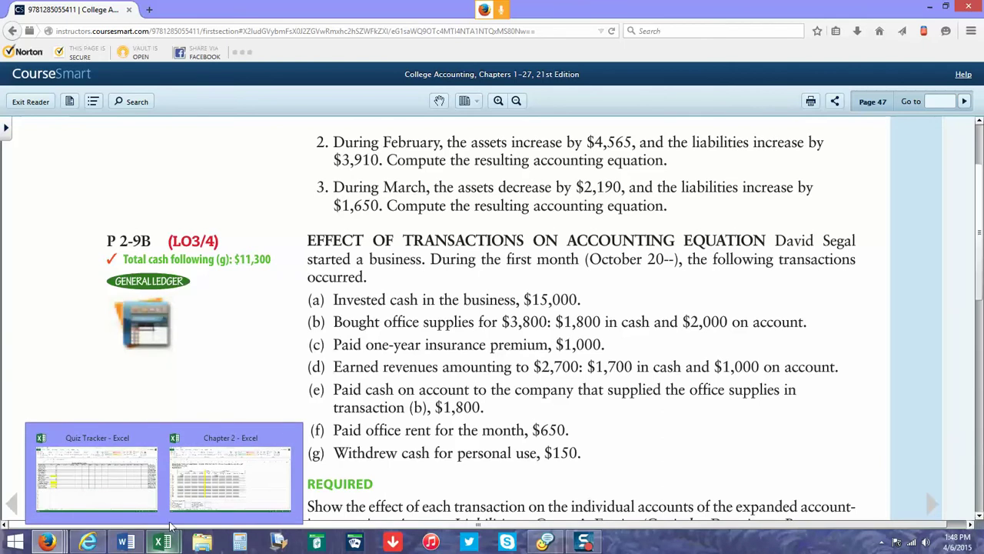
{"action": "left_click", "coordinate": [231, 473]}
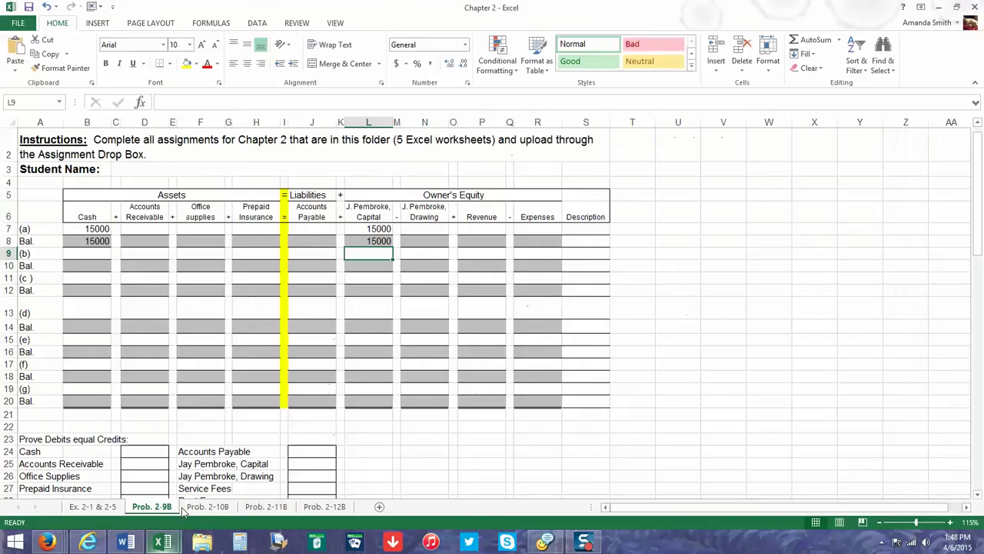
{"action": "left_click", "coordinate": [205, 260]}
{"action": "type", "text": "3800"}
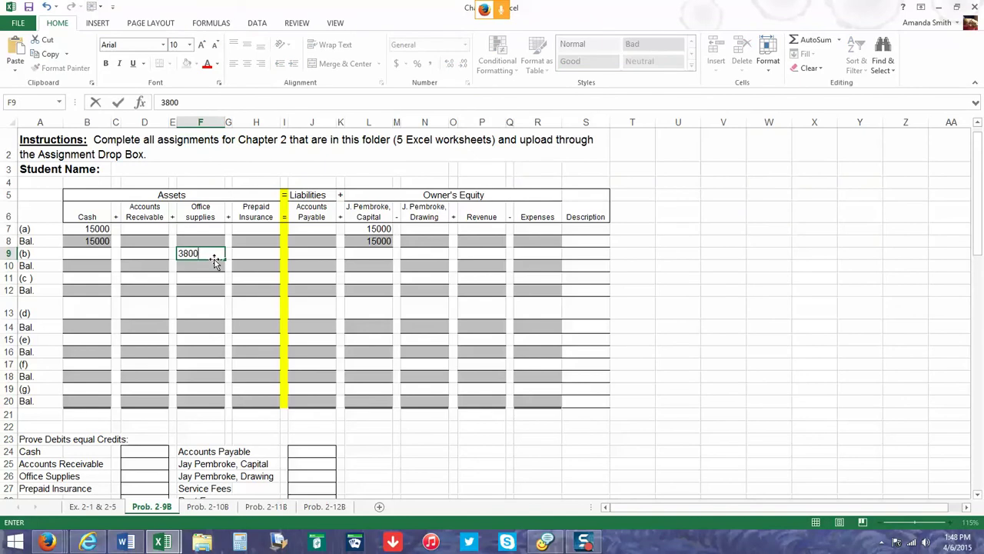
{"action": "key", "text": "Return"}
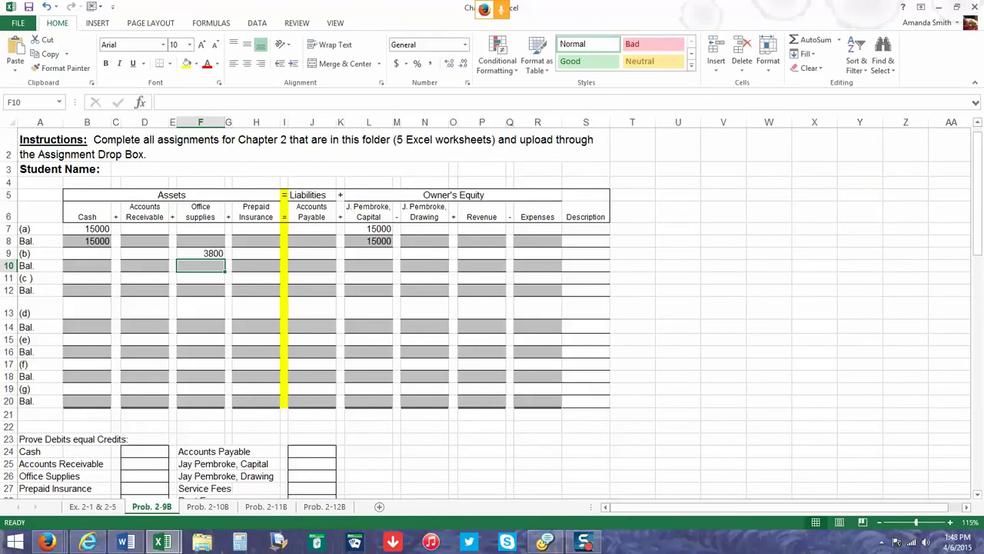
Recheck transaction (b) and enter 1800 in Cash (B9)
{"action": "mouse_move", "coordinate": [47, 542]}
{"action": "left_click", "coordinate": [213, 481]}
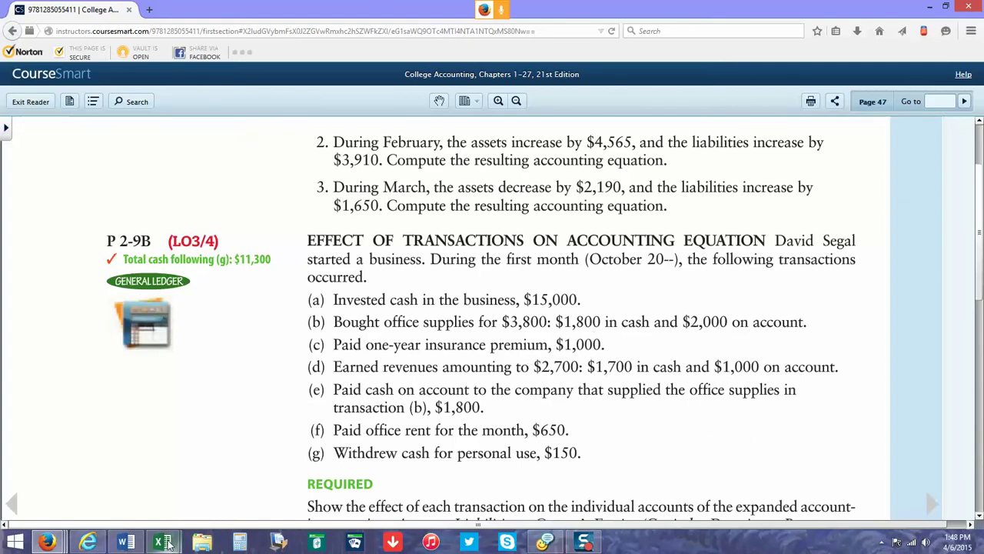
{"action": "mouse_move", "coordinate": [163, 543]}
{"action": "left_click", "coordinate": [203, 483]}
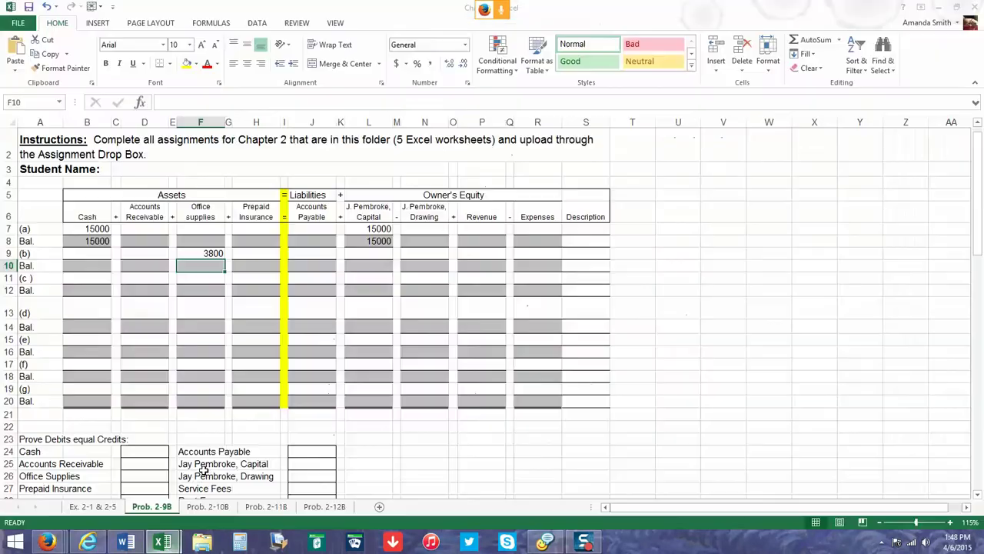
{"action": "left_click", "coordinate": [100, 254]}
{"action": "type", "text": "1800"}
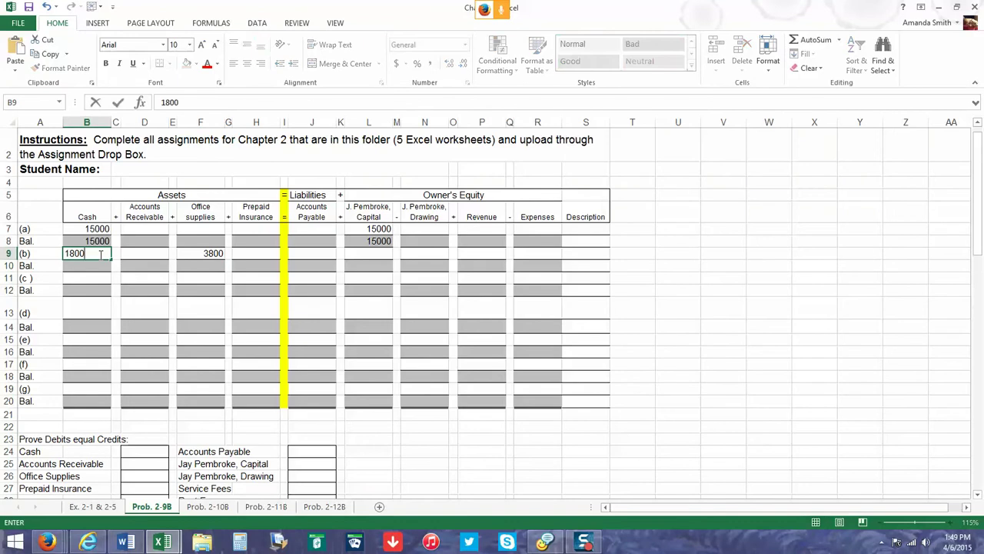
{"action": "key", "text": "Return"}
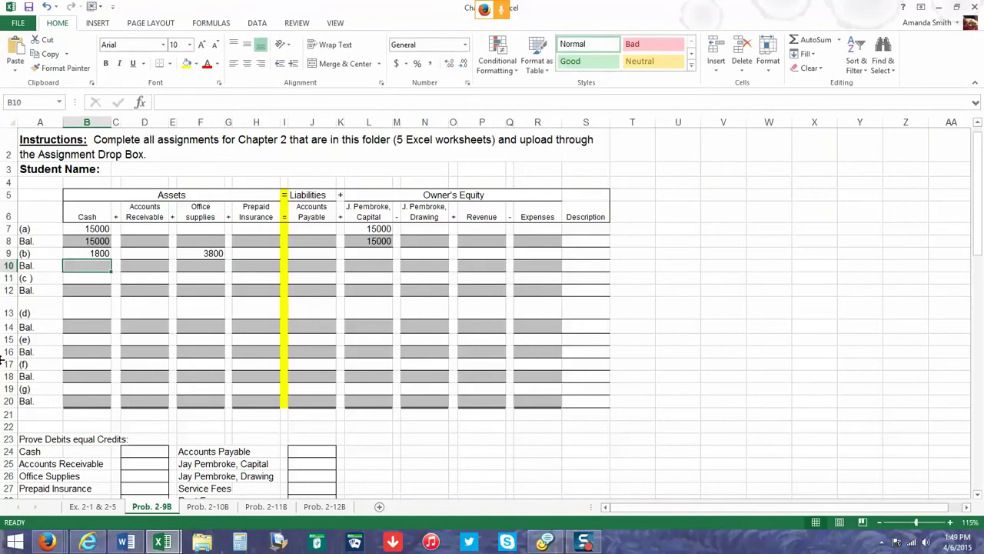
Recheck the textbook and enter 2000 in Accounts Payable (J9)
{"action": "left_click", "coordinate": [48, 541]}
{"action": "left_click", "coordinate": [214, 501]}
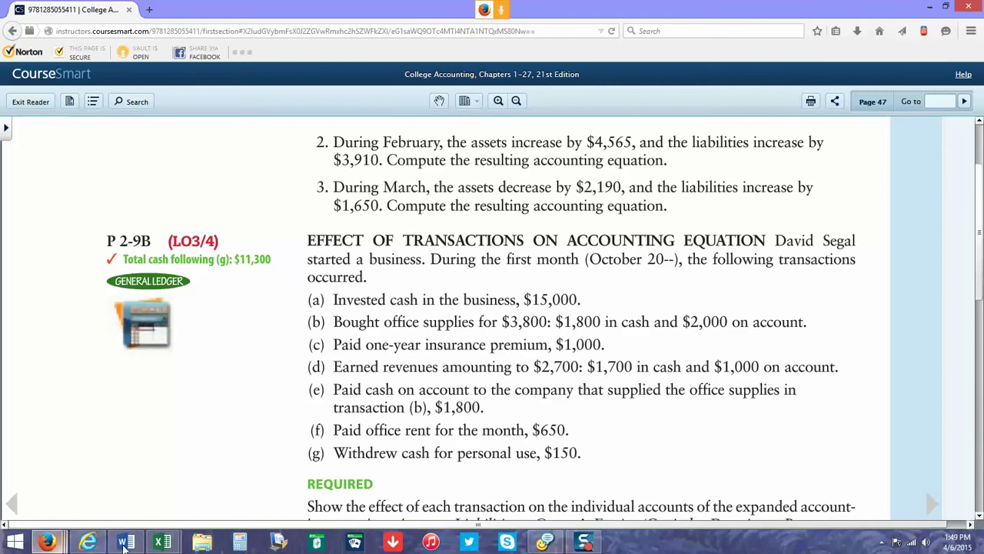
{"action": "mouse_move", "coordinate": [165, 545]}
{"action": "left_click", "coordinate": [207, 498]}
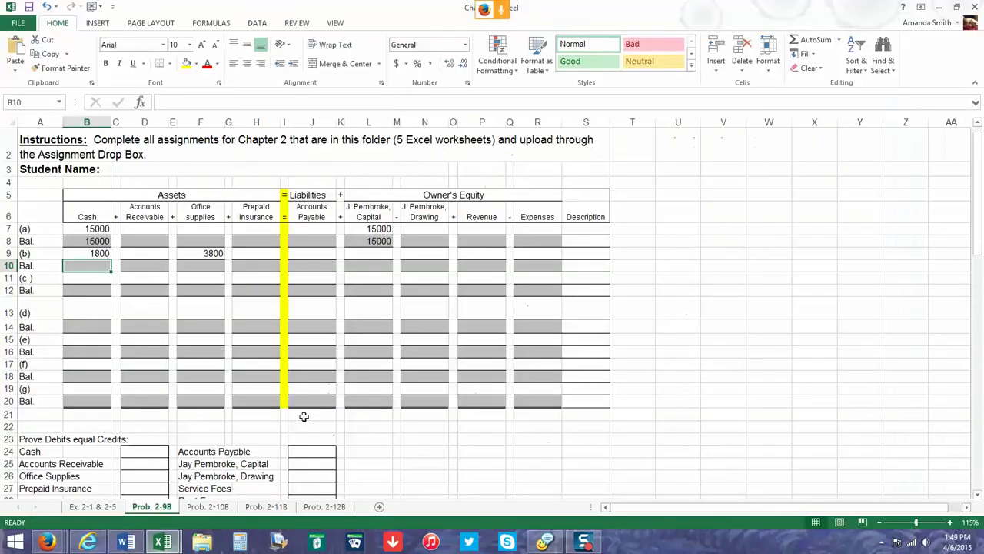
{"action": "left_click", "coordinate": [320, 251]}
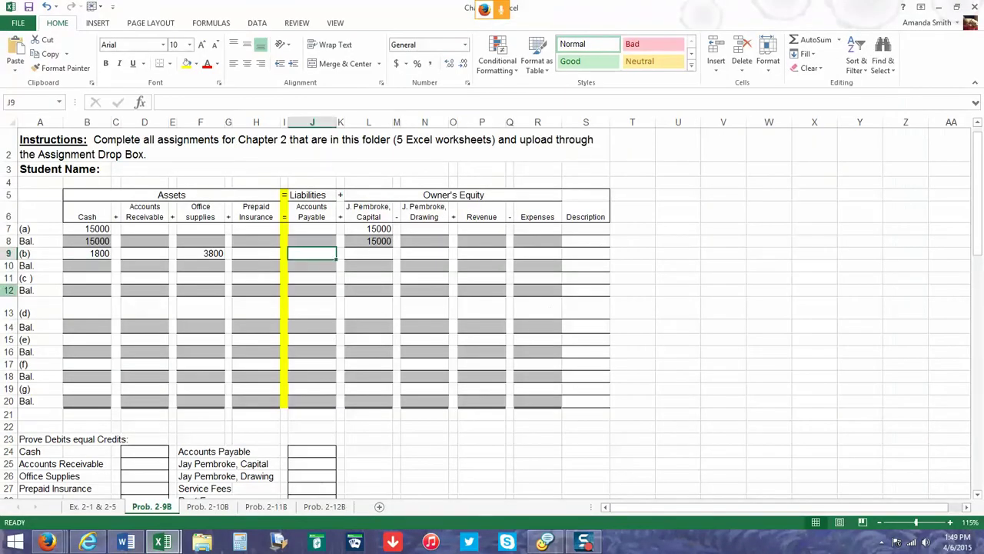
{"action": "type", "text": "2000"}
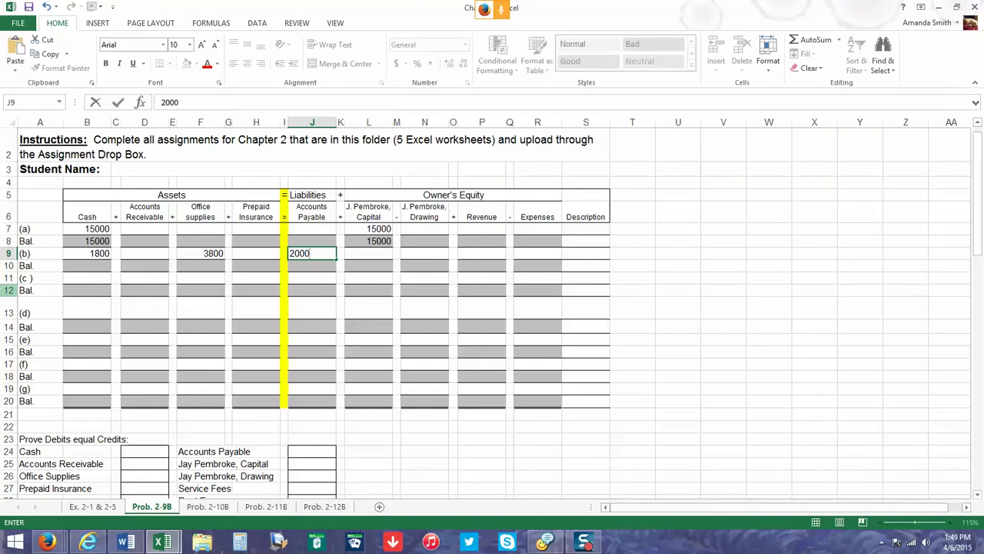
{"action": "key", "text": "Return"}
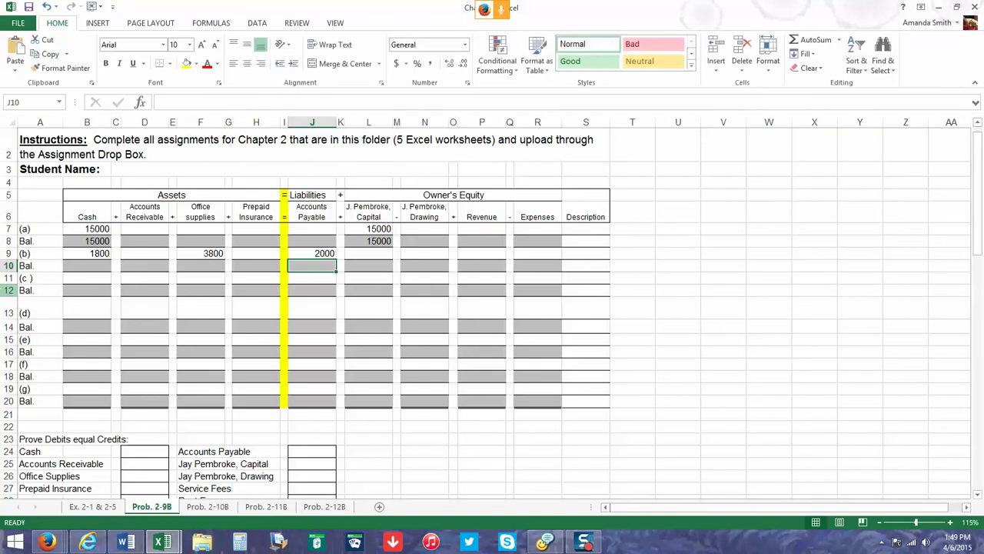
{"action": "left_click", "coordinate": [247, 543]}
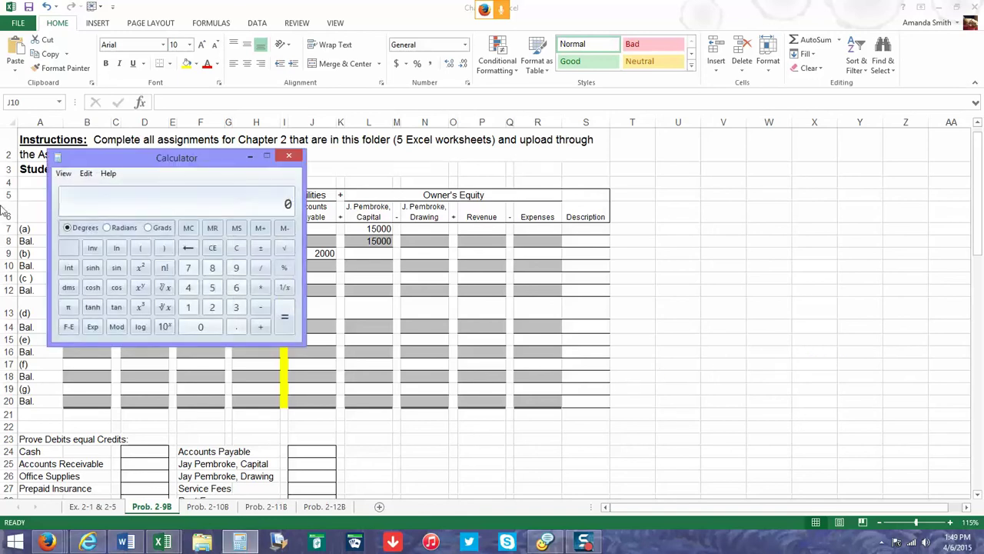
Move Calculator beside the table and compute 15000 − 1800 = 13200 for the cash balance
{"action": "left_click_drag", "start_coordinate": [115, 161], "coordinate": [702, 204]}
{"action": "type", "text": "15000"}
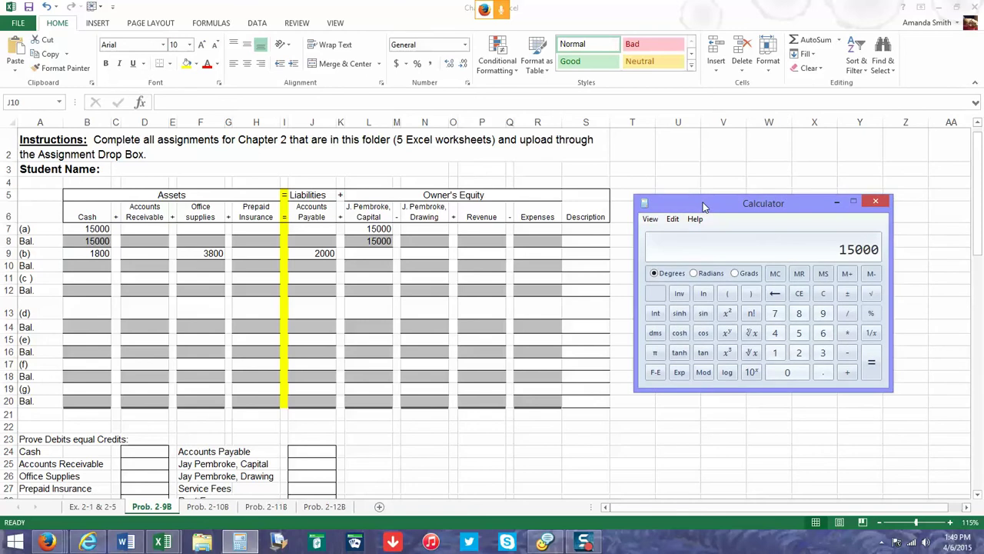
{"action": "type", "text": "-1800="}
{"action": "left_click", "coordinate": [80, 266]}
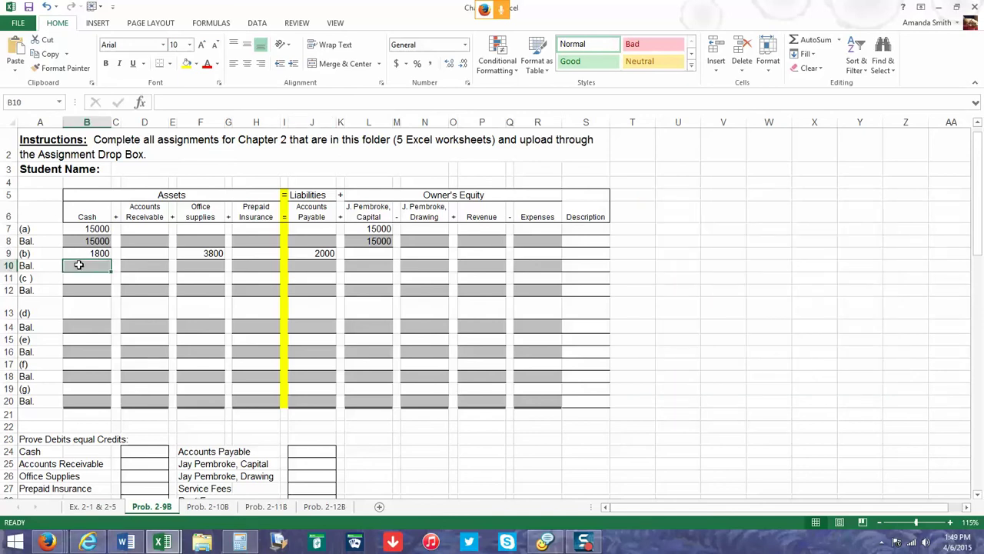
Enter row 10 balances: 13200 cash, 3800 office supplies, and the accounts payable amount
{"action": "type", "text": "132"}
{"action": "key", "text": "Tab"}
{"action": "key", "text": "Tab"}
{"action": "key", "text": "Tab"}
{"action": "key", "text": "Tab"}
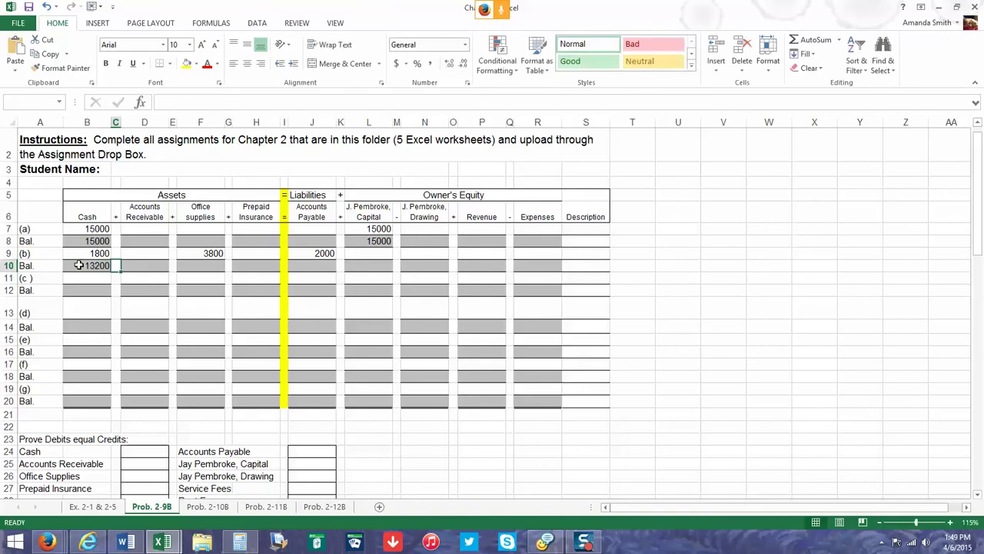
{"action": "type", "text": "3800"}
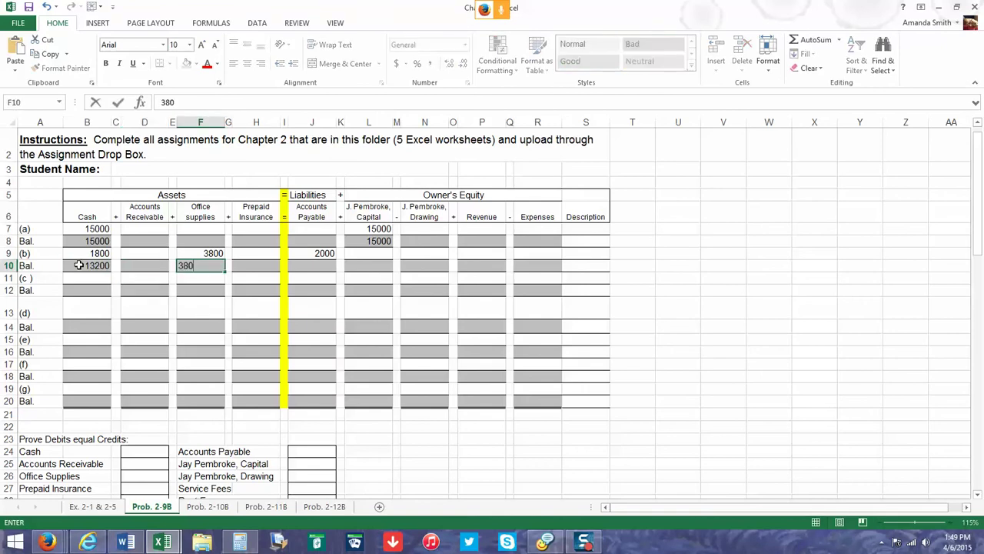
{"action": "key", "text": "Tab"}
{"action": "key", "text": "Tab"}
{"action": "key", "text": "Tab"}
{"action": "key", "text": "Tab"}
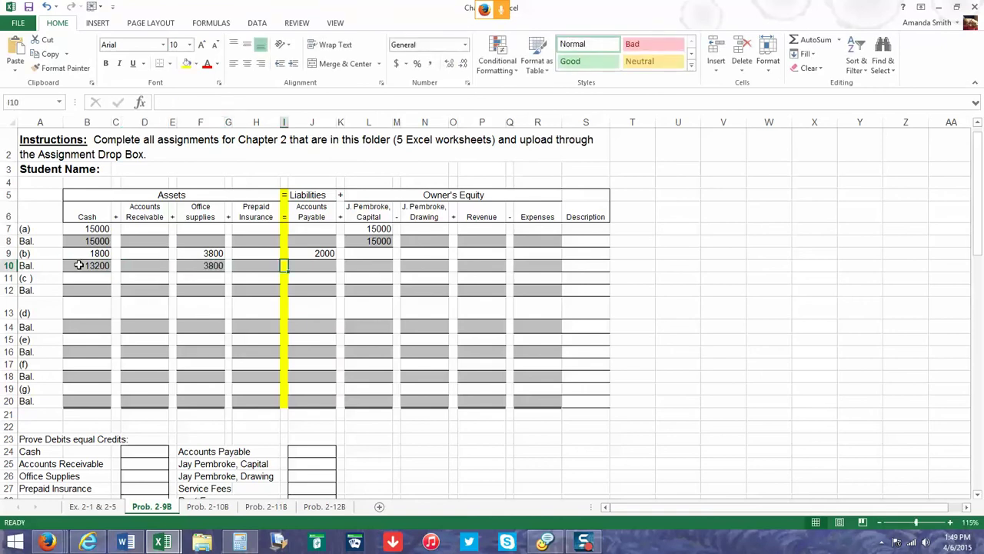
{"action": "type", "text": "200"}
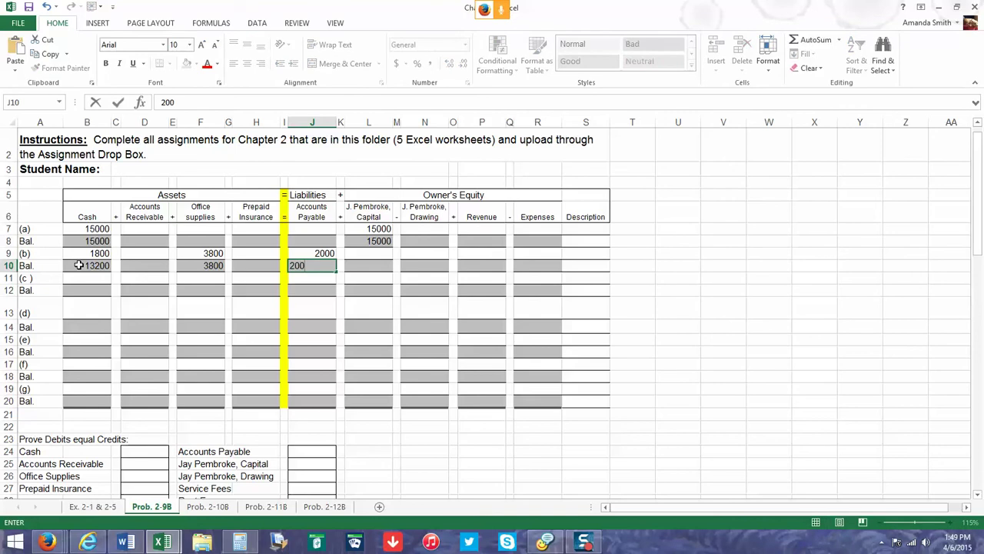
{"action": "key", "text": "Tab"}
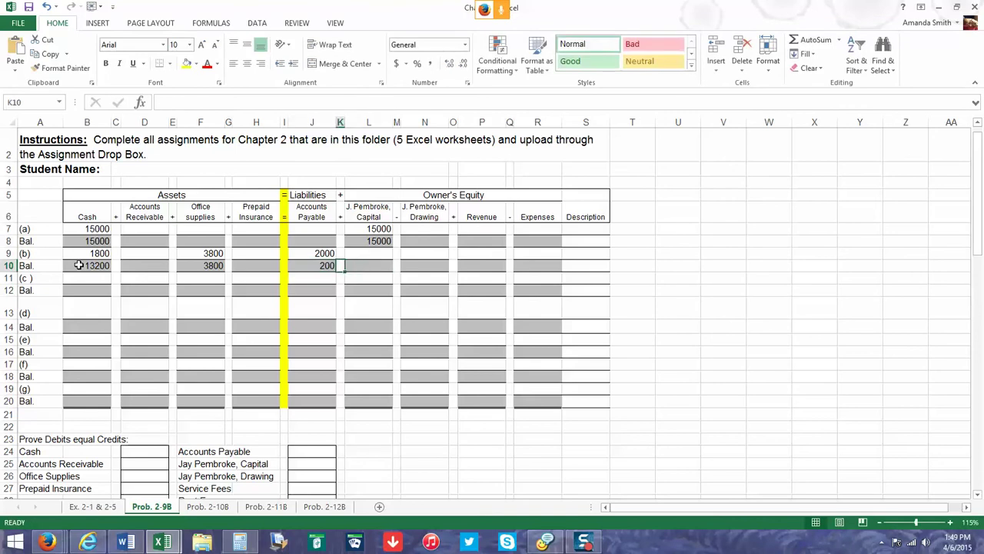
Correct J10 to 2000, enter 15000 capital in L10, and bring up the textbook problem
{"action": "key", "text": "shift+Tab"}
{"action": "key", "text": "F2"}
{"action": "type", "text": "0"}
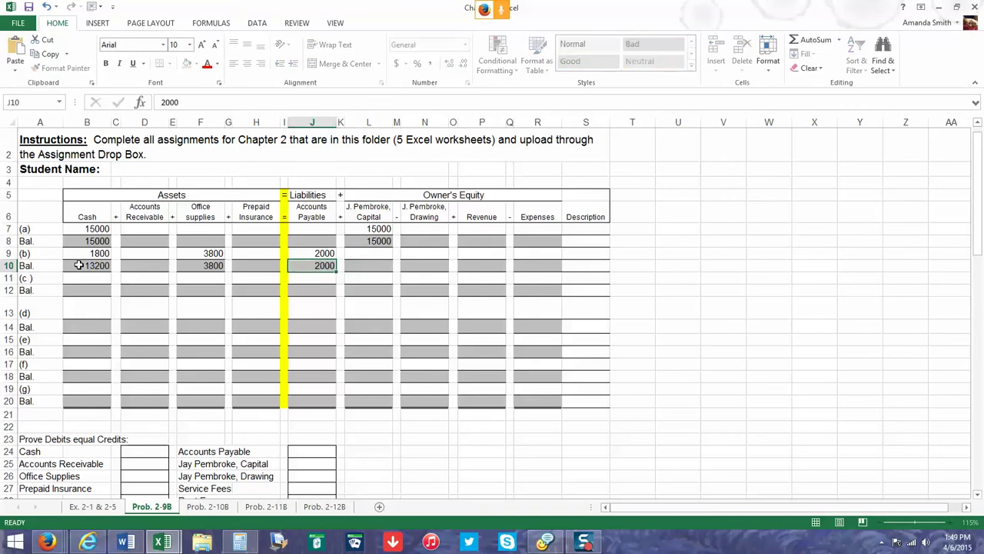
{"action": "key", "text": "ctrl+Return"}
{"action": "key", "text": "Tab"}
{"action": "key", "text": "Tab"}
{"action": "type", "text": "1500"}
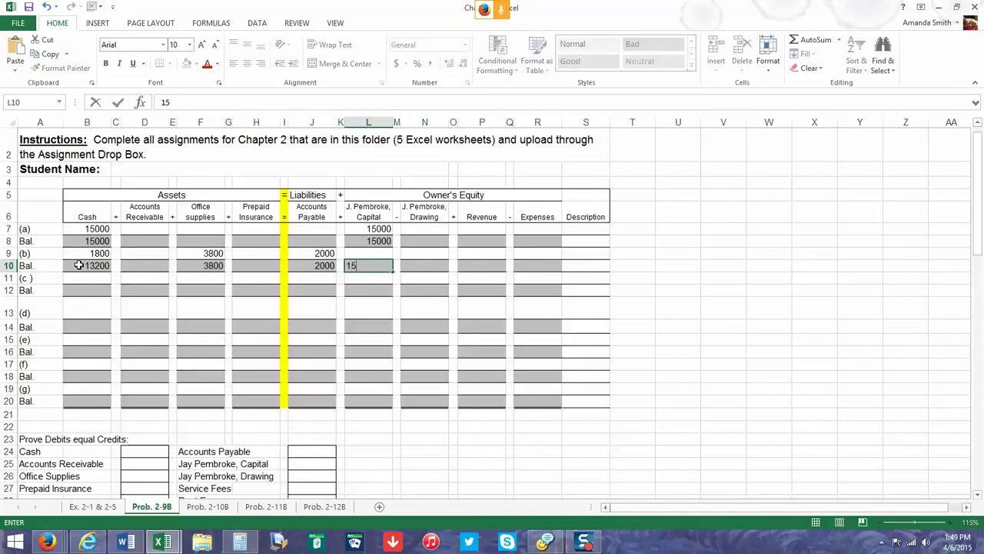
{"action": "key", "text": "Return"}
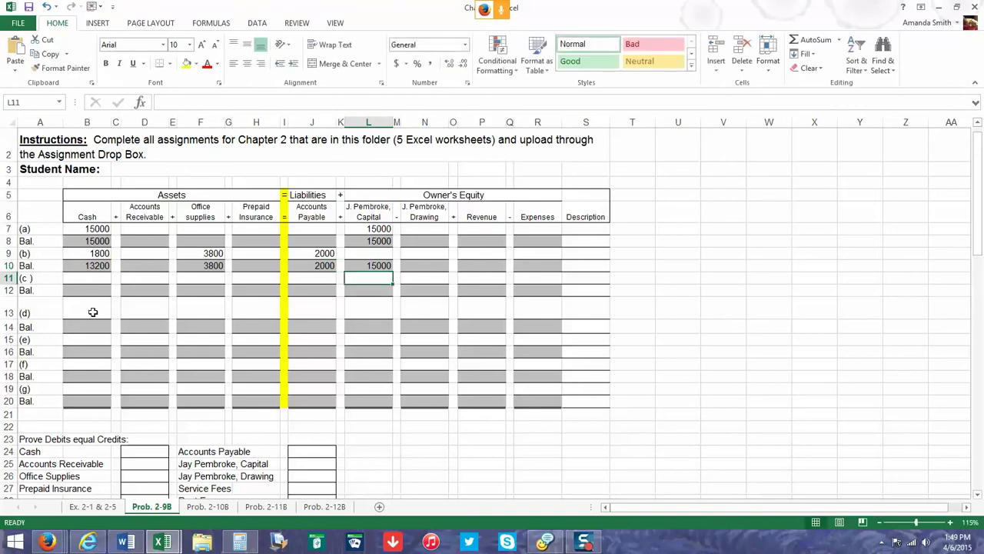
{"action": "mouse_move", "coordinate": [70, 540]}
{"action": "left_click", "coordinate": [192, 500]}
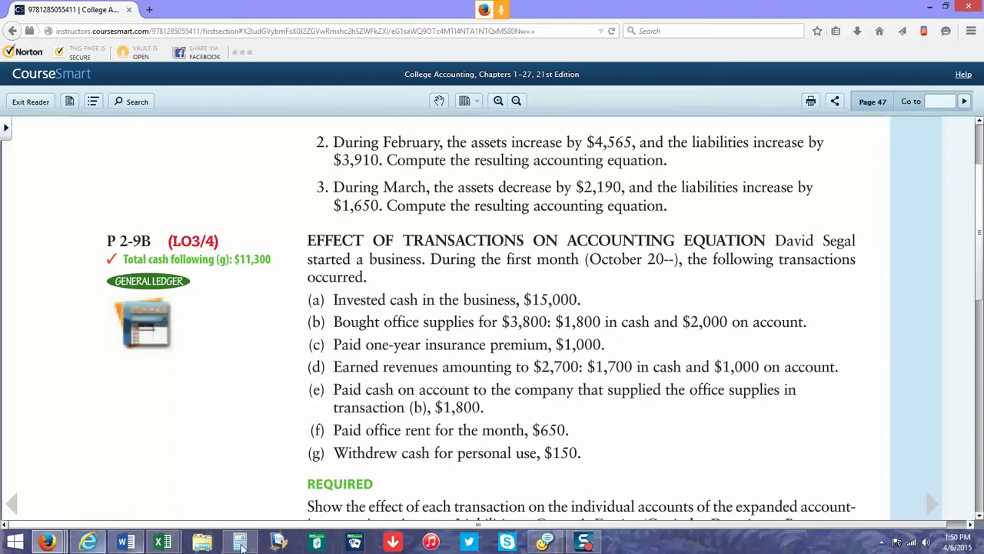
Record transaction (c): 1000 in Cash (B11) and 1000 in Prepaid Insurance (H11)
{"action": "left_click", "coordinate": [201, 540]}
{"action": "left_click", "coordinate": [162, 541]}
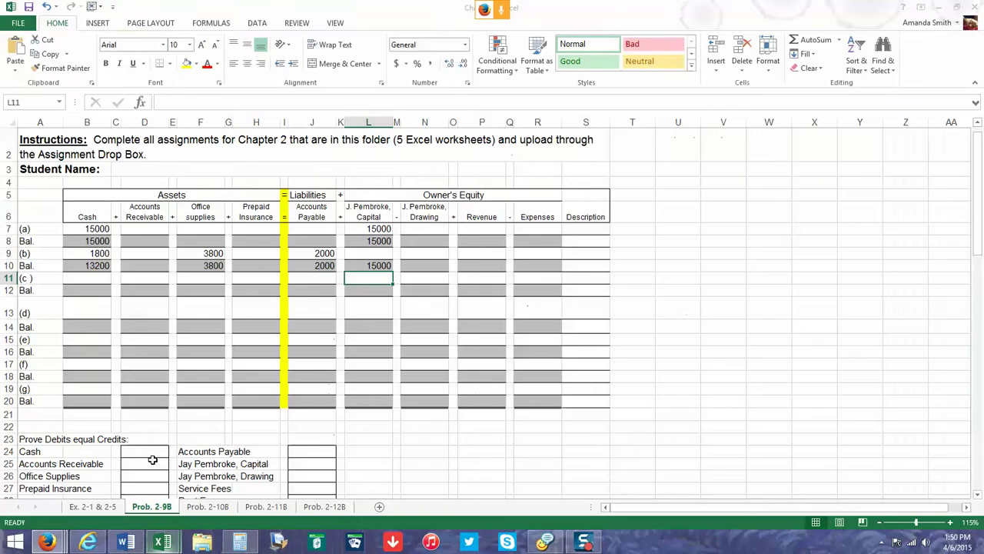
{"action": "left_click", "coordinate": [83, 279]}
{"action": "type", "text": "1000"}
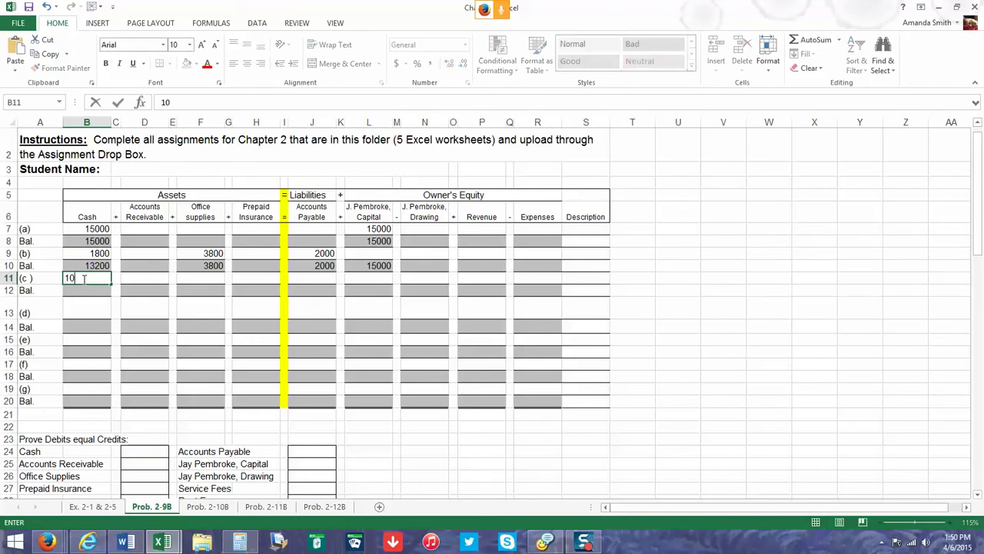
{"action": "key", "text": "Right"}
{"action": "key", "text": "Right"}
{"action": "key", "text": "Right"}
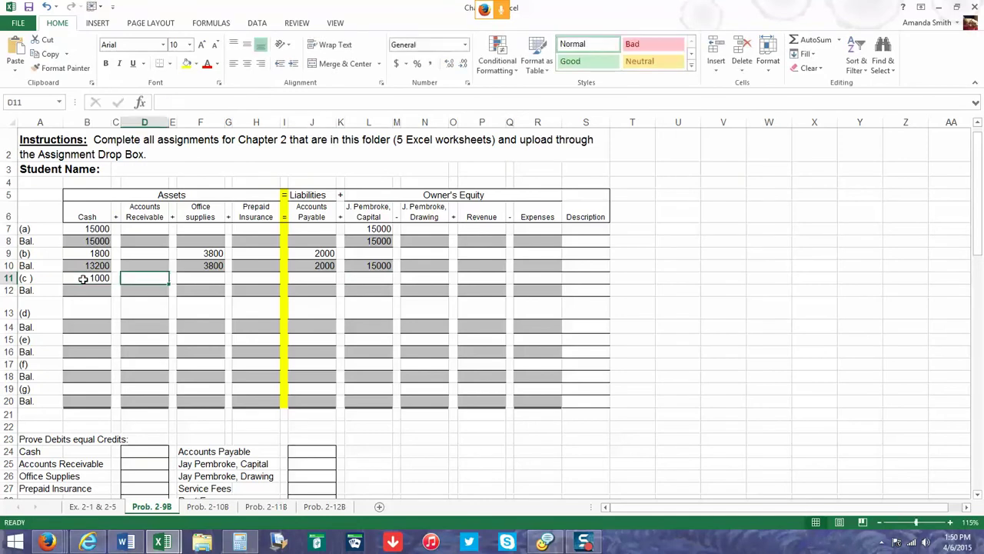
{"action": "key", "text": "Right"}
{"action": "key", "text": "Right"}
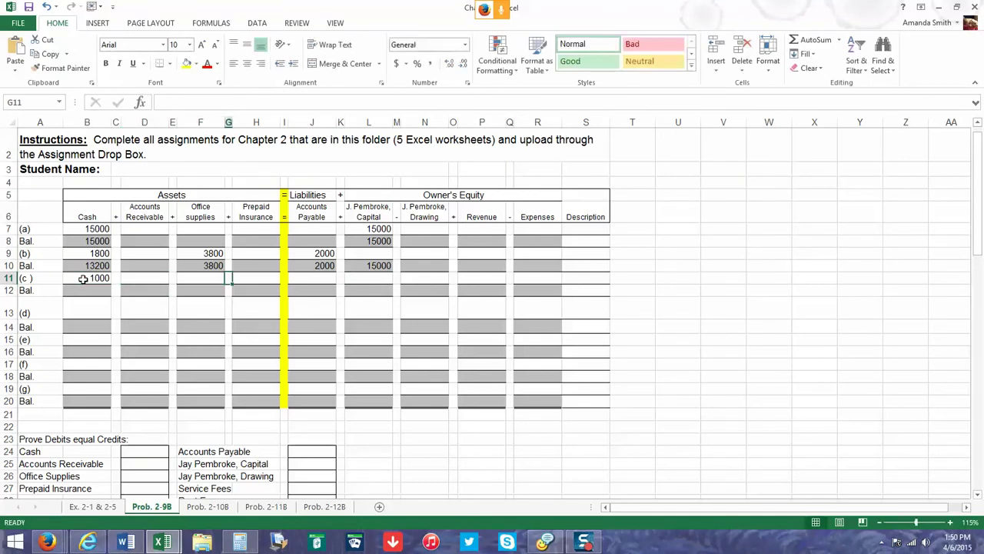
{"action": "key", "text": "Right"}
{"action": "type", "text": "1000"}
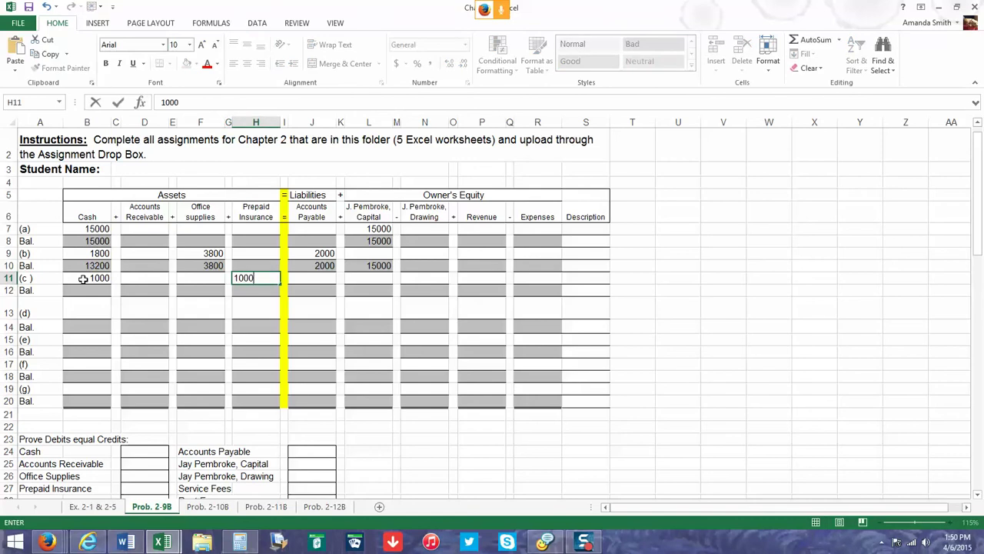
{"action": "key", "text": "Return"}
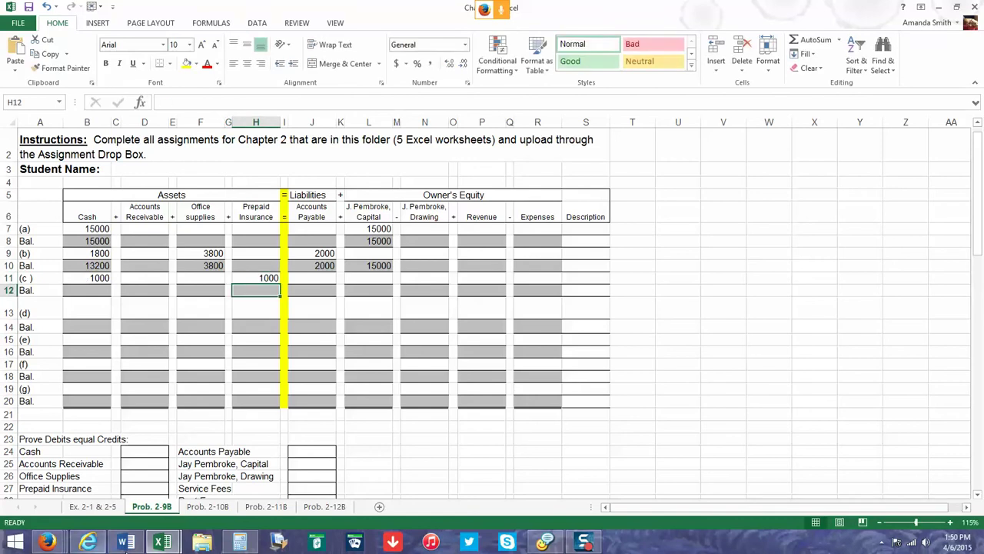
Check the textbook problem, then return to the Chapter 2 workbook
{"action": "left_click", "coordinate": [48, 542]}
{"action": "left_click", "coordinate": [187, 485]}
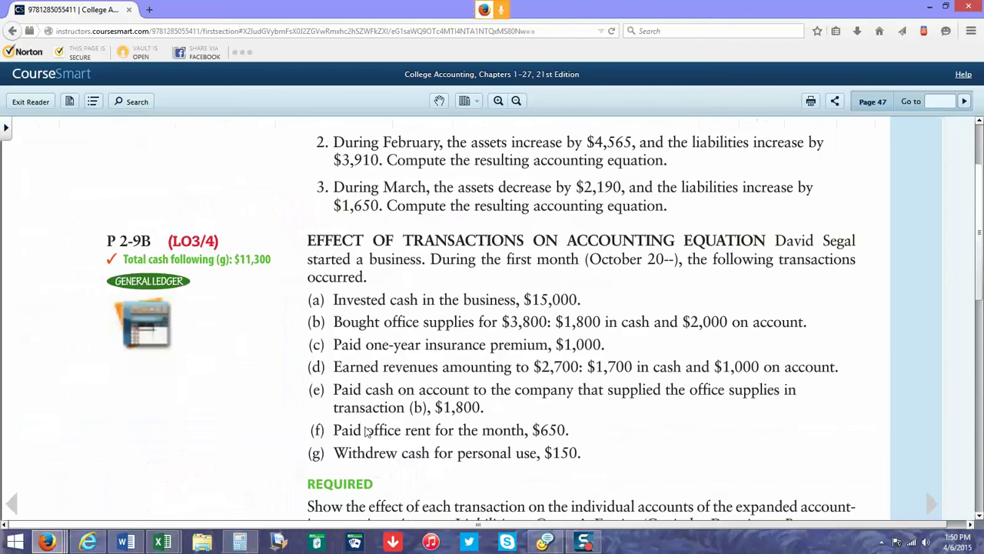
{"action": "mouse_move", "coordinate": [162, 542]}
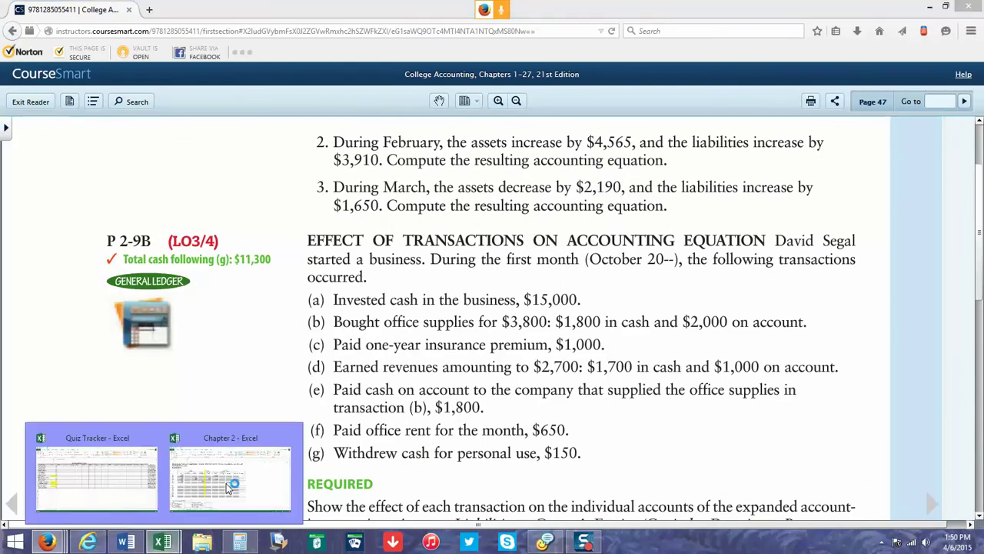
{"action": "left_click", "coordinate": [228, 485]}
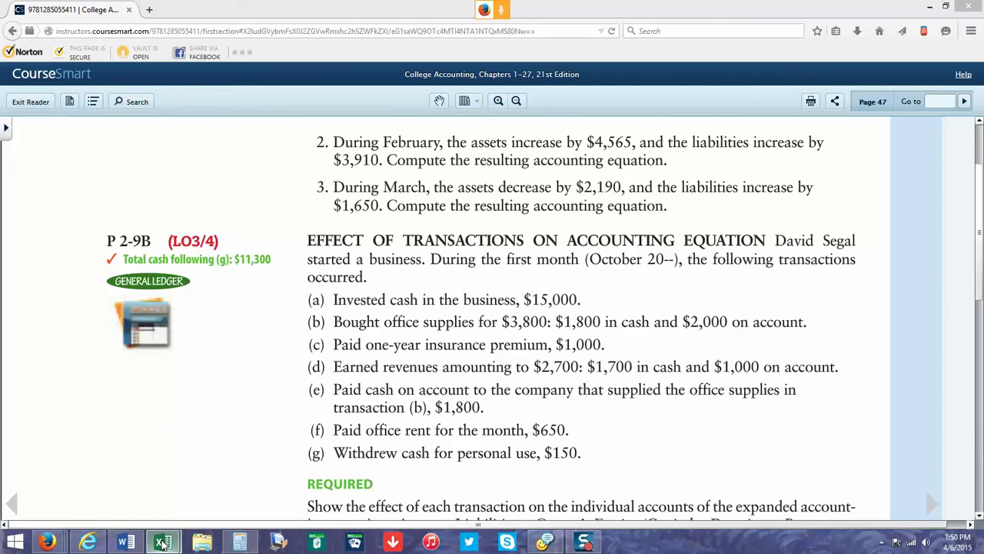
{"action": "mouse_move", "coordinate": [163, 542]}
{"action": "left_click", "coordinate": [221, 490]}
Compute the new cash balance in Calculator: 13200 − 1000 = 12200
{"action": "left_click", "coordinate": [240, 542]}
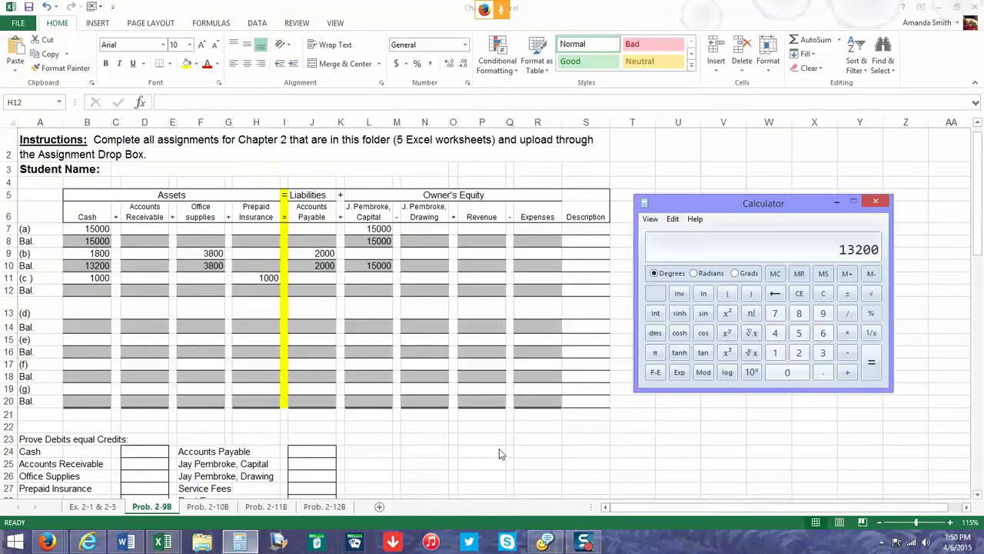
{"action": "key", "text": "minus"}
{"action": "type", "text": "1000"}
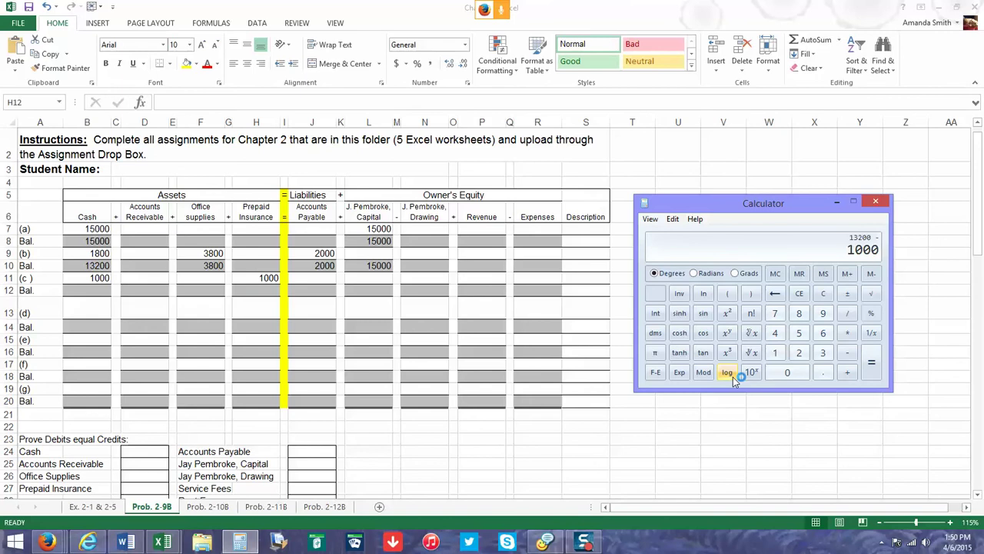
{"action": "key", "text": "Return"}
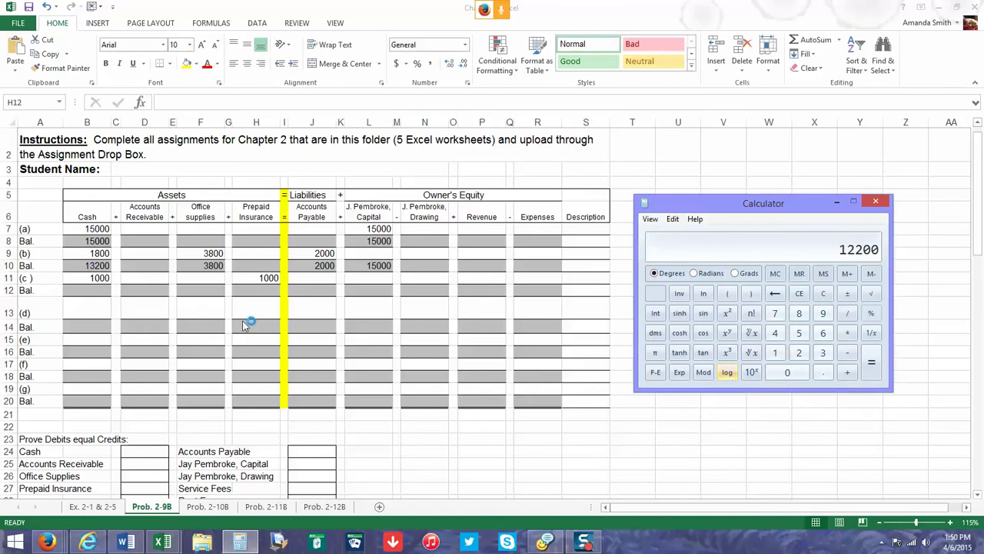
Enter 12200 cash and 3800 office supplies in row 12, removing a misplaced 3800 from E12
{"action": "key", "text": "alt+Tab"}
{"action": "type", "text": "1"}
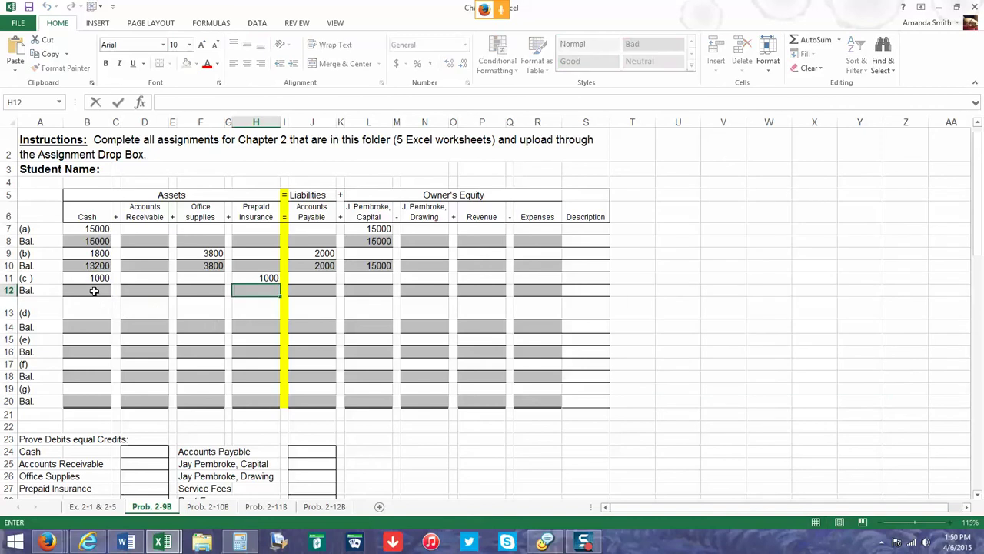
{"action": "key", "text": "Left"}
{"action": "key", "text": "Left"}
{"action": "key", "text": "Left"}
{"action": "key", "text": "Left"}
{"action": "key", "text": "Left"}
{"action": "key", "text": "Left"}
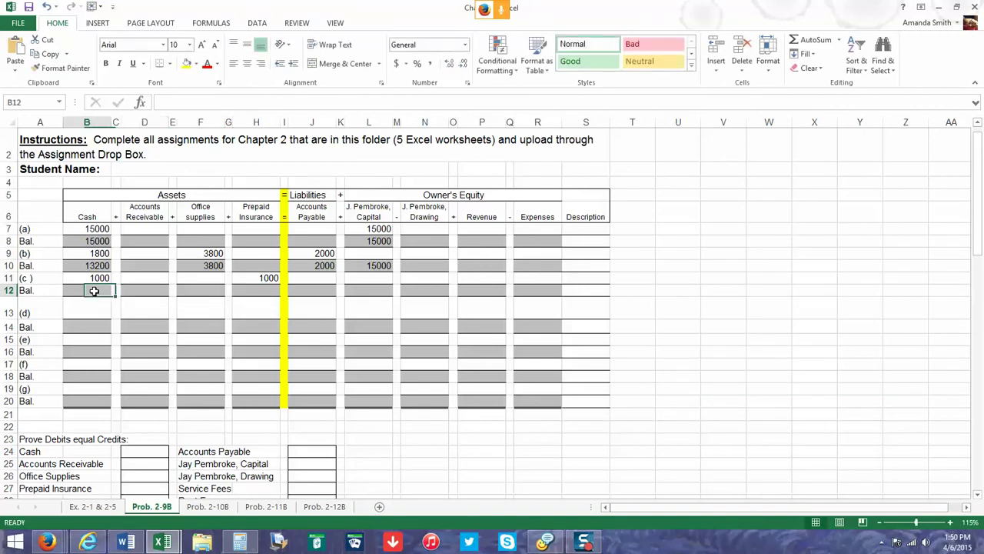
{"action": "type", "text": "12200"}
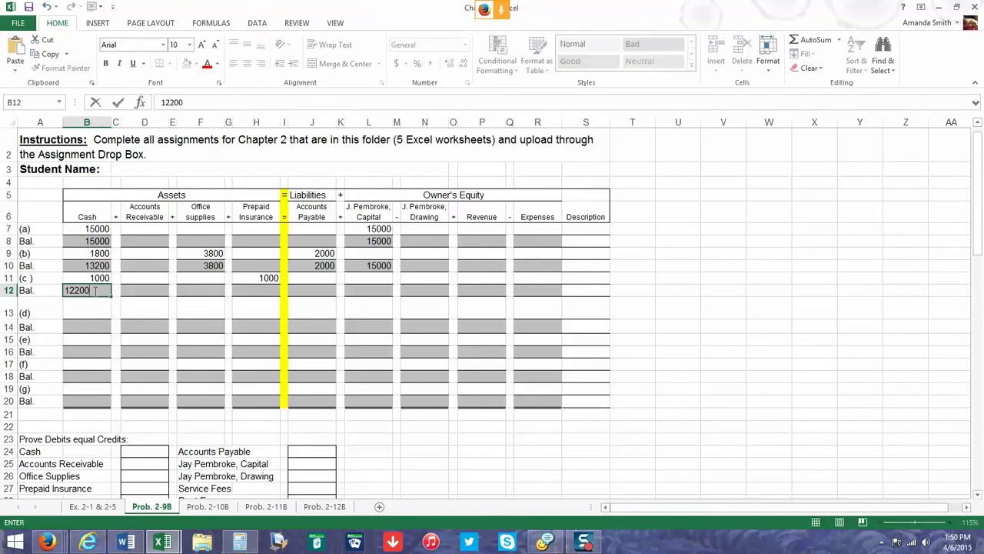
{"action": "key", "text": "Right"}
{"action": "key", "text": "Right"}
{"action": "key", "text": "Right"}
{"action": "type", "text": "3"}
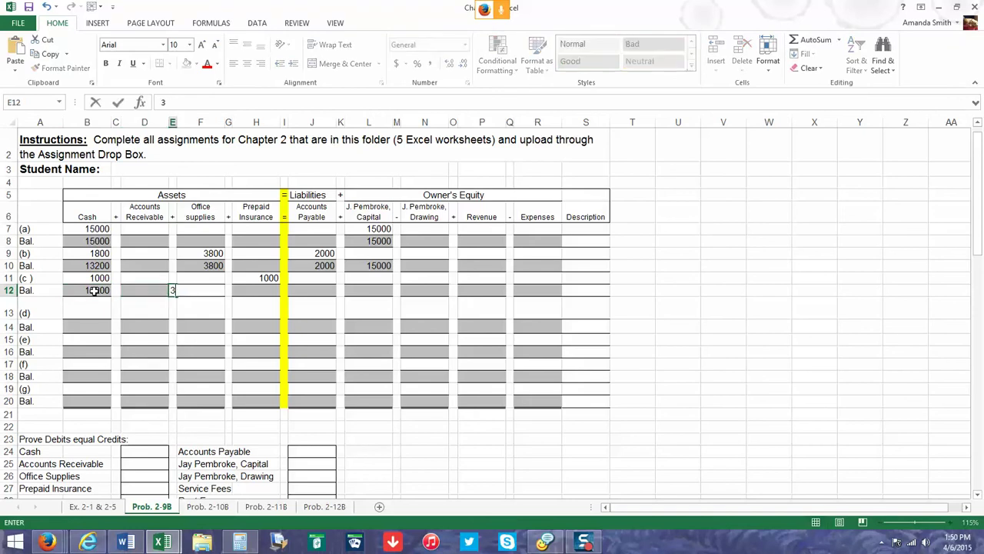
{"action": "type", "text": "800"}
{"action": "key", "text": "Right"}
{"action": "key", "text": "Left"}
{"action": "key", "text": "Delete"}
{"action": "key", "text": "Right"}
{"action": "type", "text": "3800"}
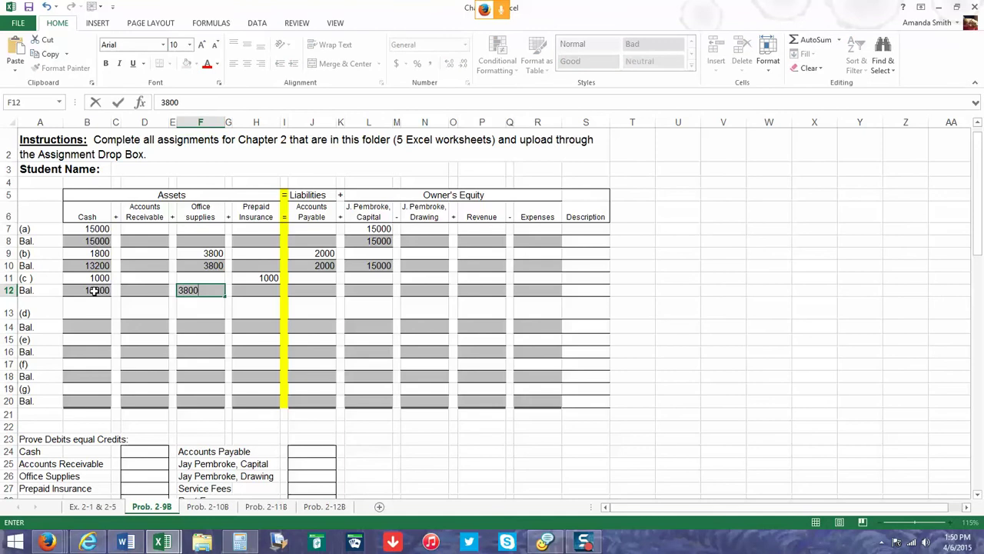
{"action": "key", "text": "Right"}
{"action": "key", "text": "Right"}
Enter 1000 prepaid insurance, 2000 payable and 15000 capital in row 12, then show the textbook
{"action": "type", "text": "1"}
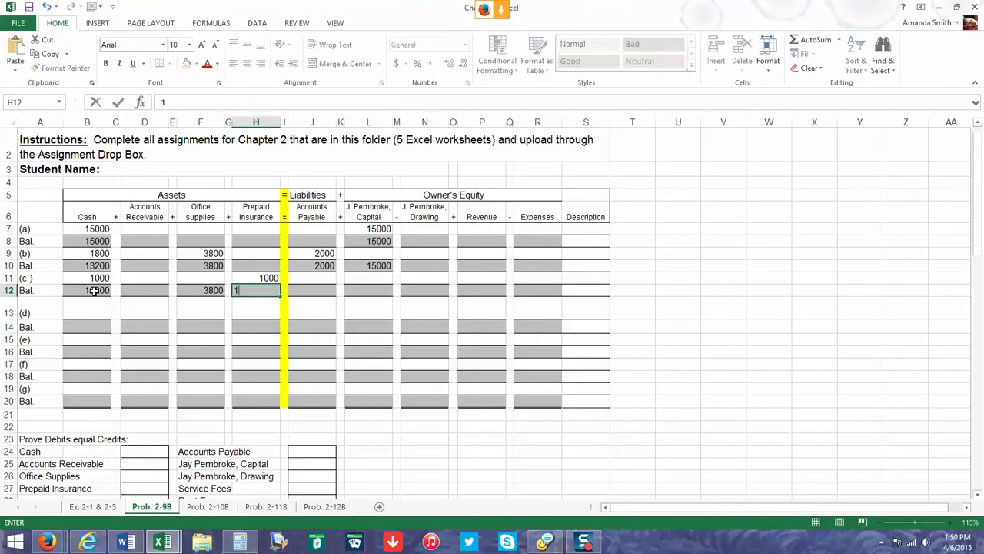
{"action": "key", "text": "Right"}
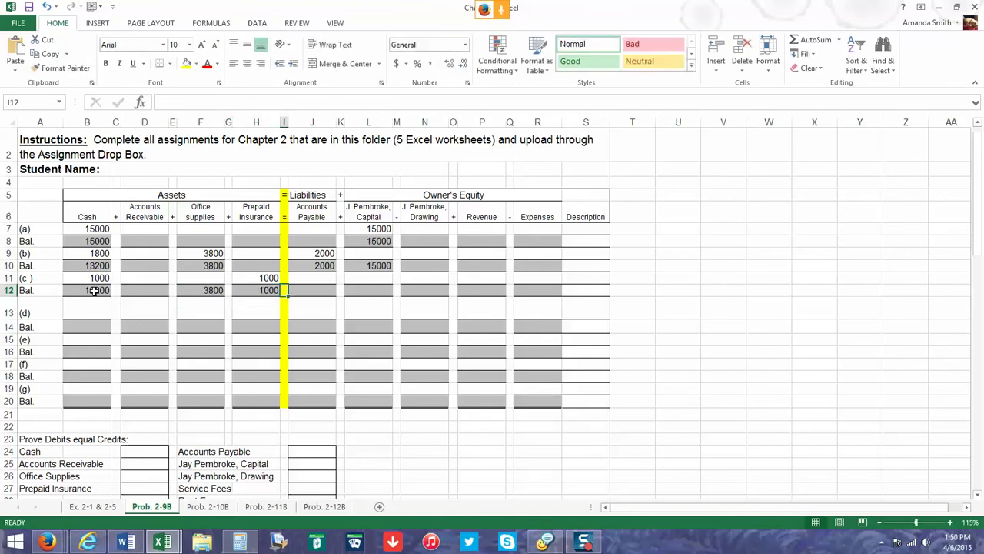
{"action": "key", "text": "Right"}
{"action": "type", "text": "200"}
{"action": "key", "text": "Right"}
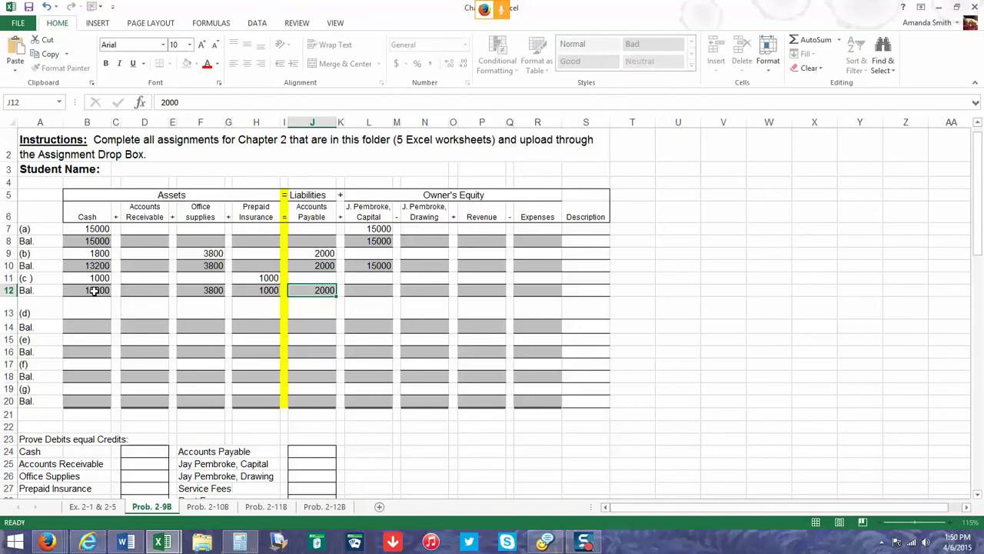
{"action": "key", "text": "Right"}
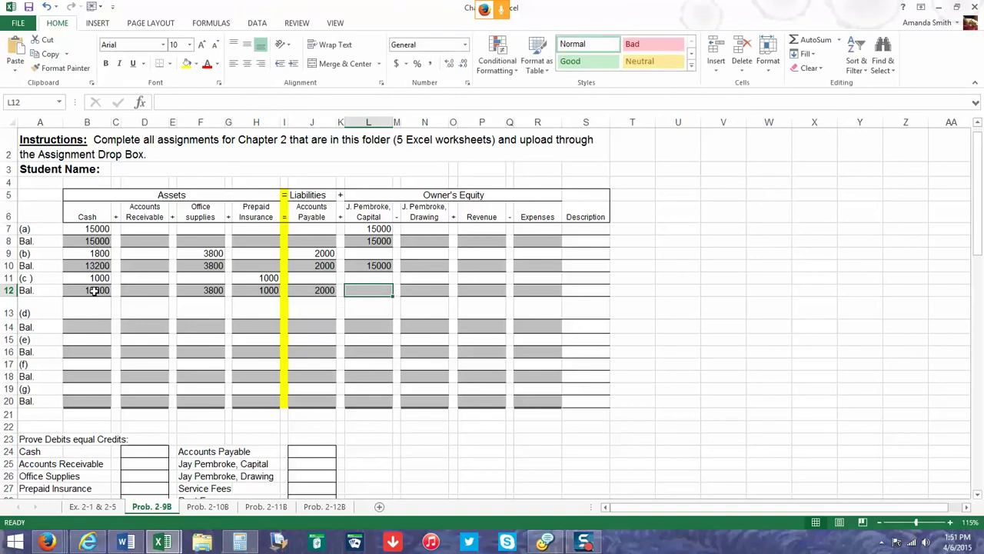
{"action": "type", "text": "15000"}
{"action": "key", "text": "Return"}
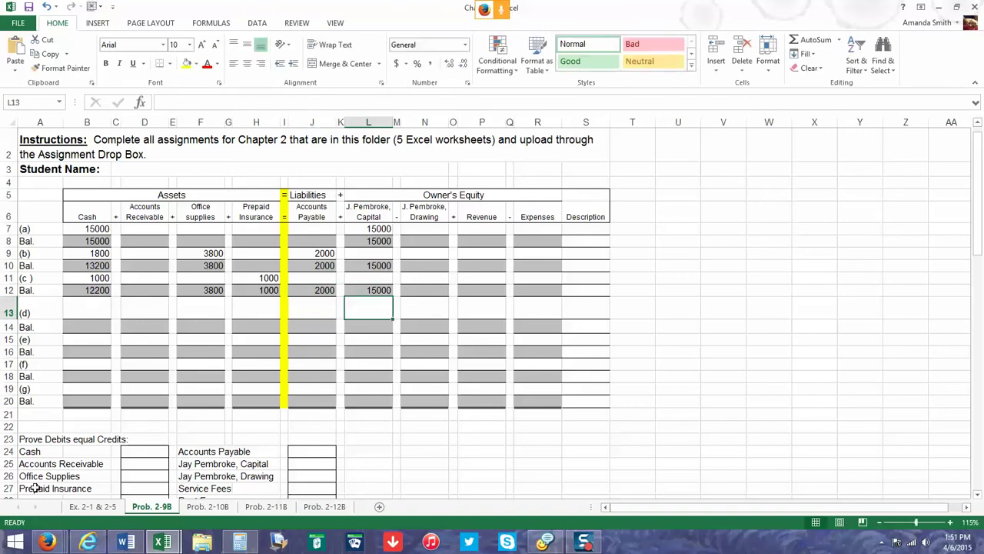
{"action": "mouse_move", "coordinate": [51, 543]}
{"action": "left_click", "coordinate": [200, 488]}
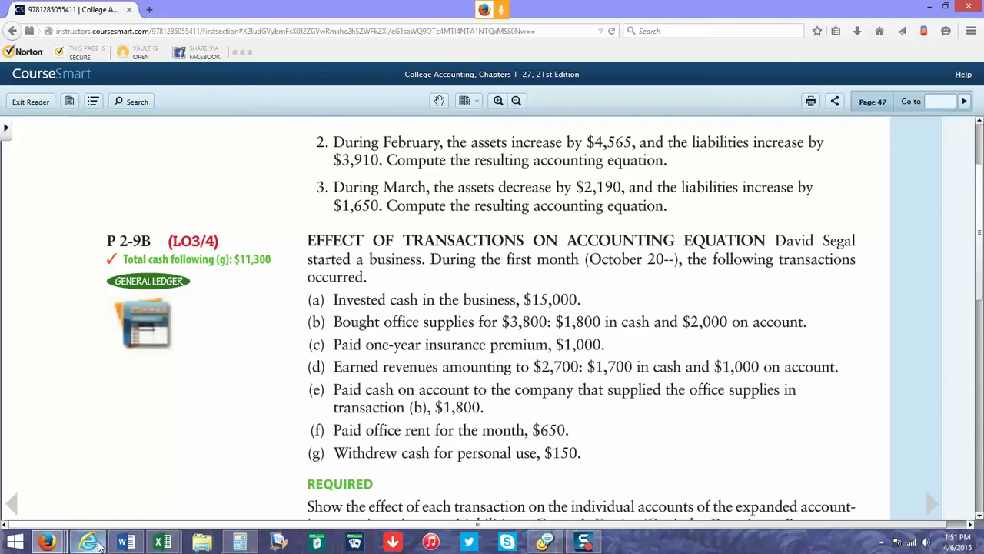
Return to the workbook and enter 2700 in Revenue (P13) for transaction (d)
{"action": "left_click", "coordinate": [175, 542]}
{"action": "left_click", "coordinate": [234, 484]}
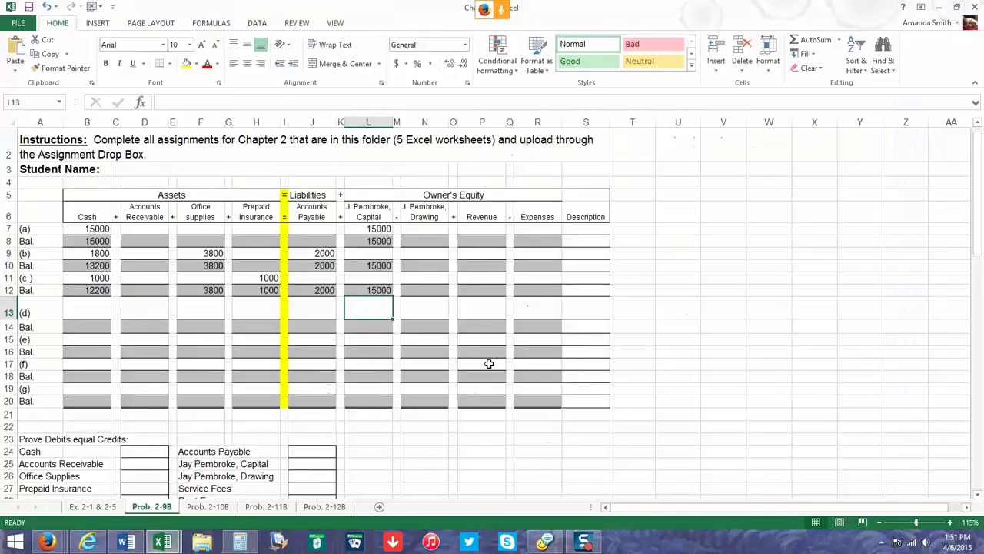
{"action": "left_click", "coordinate": [483, 316]}
{"action": "type", "text": "2700"}
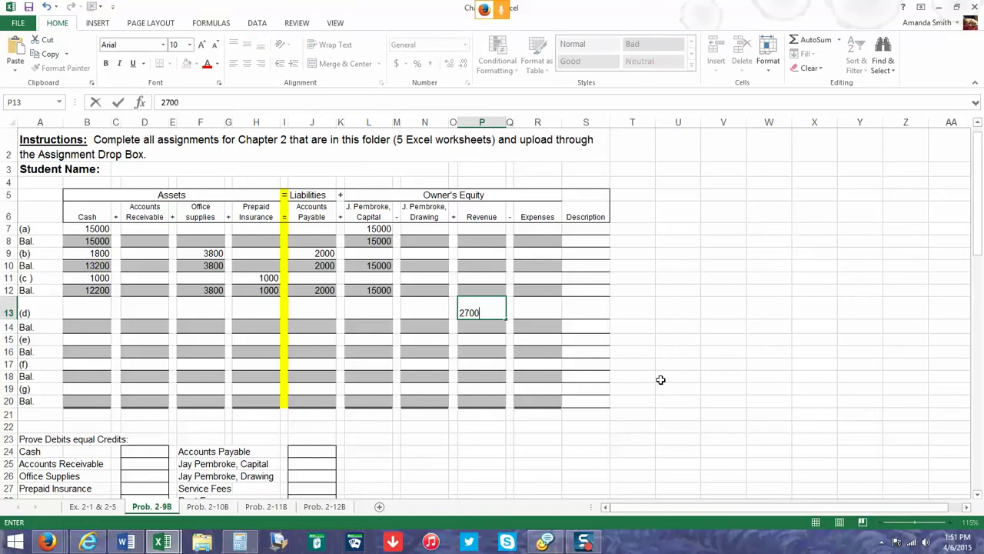
{"action": "key", "text": "Return"}
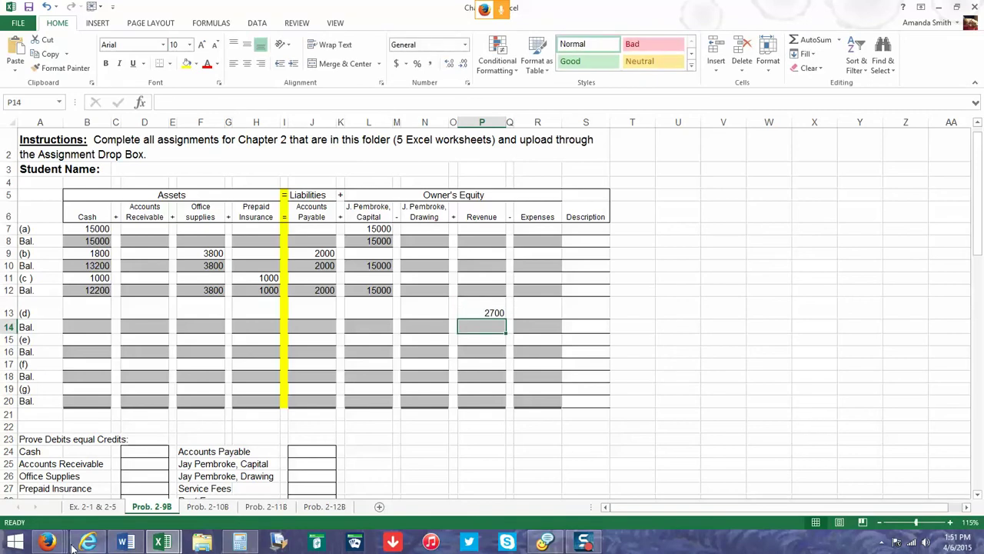
Check the textbook and enter 1700 in Cash (B13)
{"action": "left_click", "coordinate": [47, 542]}
{"action": "left_click", "coordinate": [202, 472]}
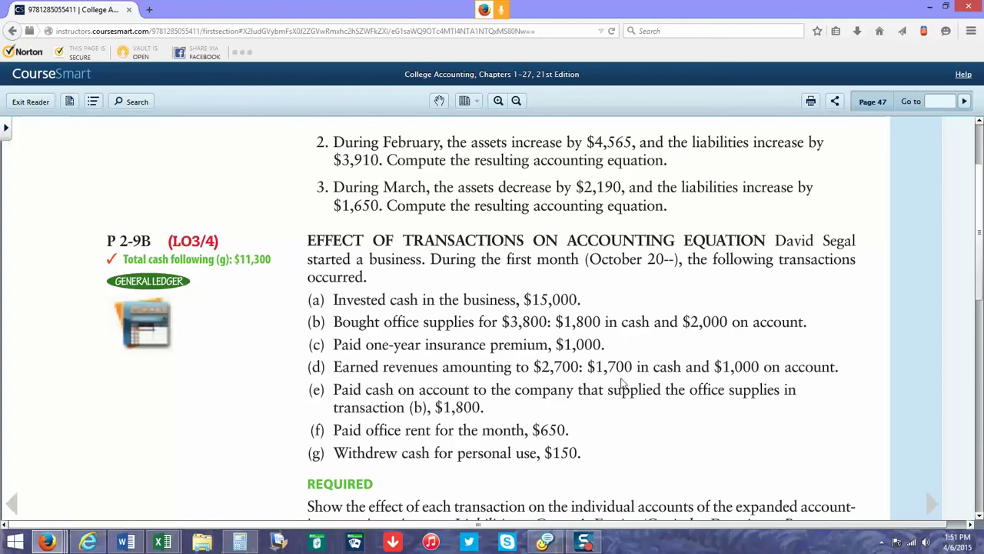
{"action": "left_click", "coordinate": [162, 543]}
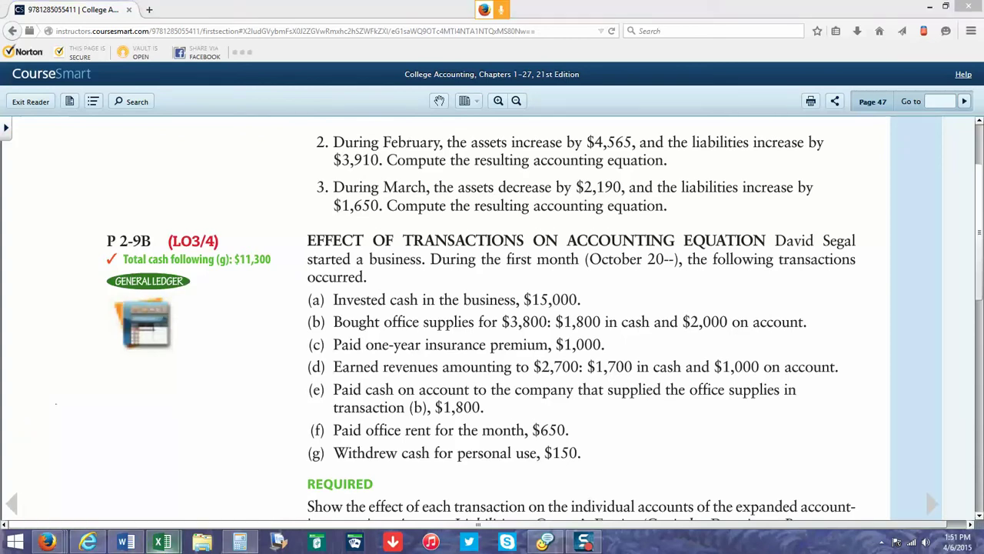
{"action": "mouse_move", "coordinate": [163, 543]}
{"action": "left_click", "coordinate": [192, 476]}
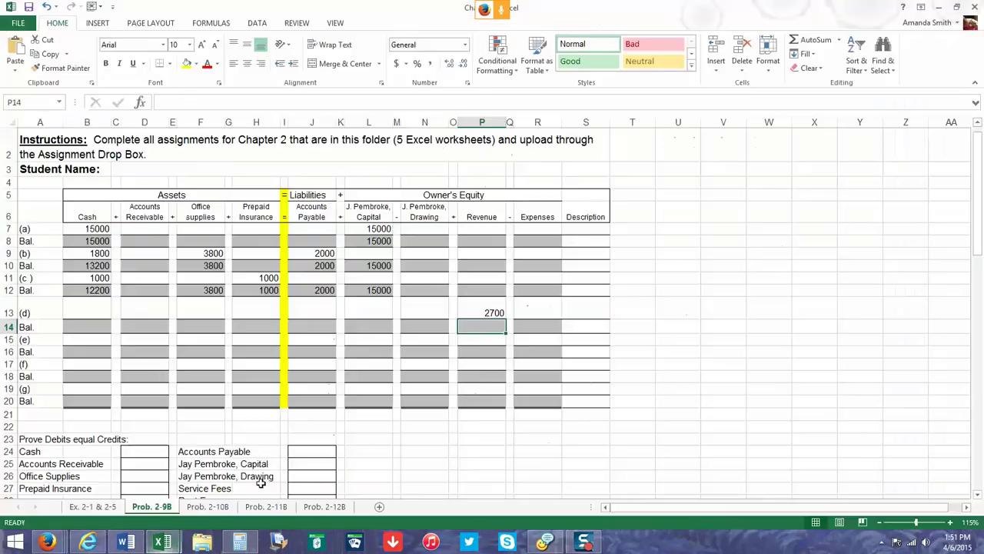
{"action": "left_click", "coordinate": [146, 312]}
{"action": "left_click", "coordinate": [83, 308]}
{"action": "type", "text": "1700"}
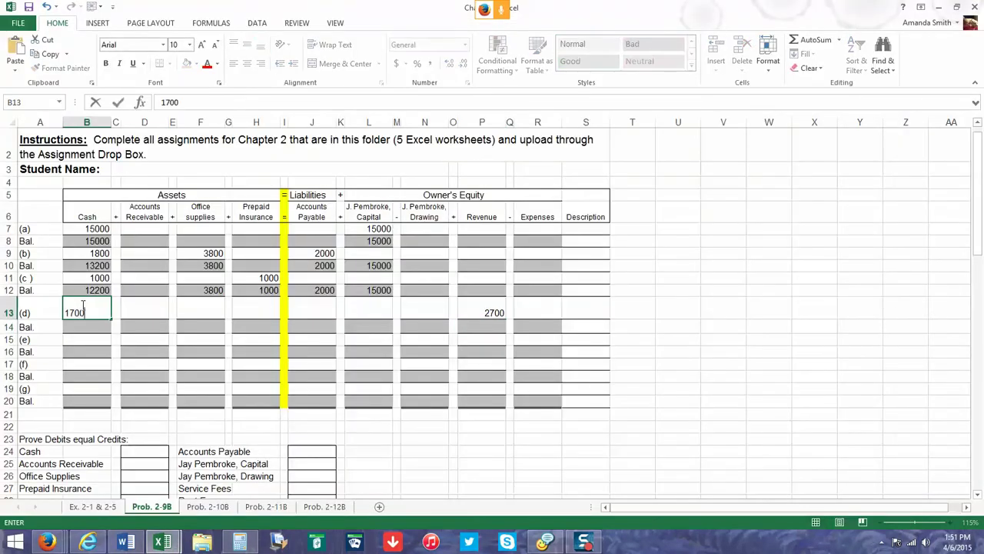
{"action": "key", "text": "Return"}
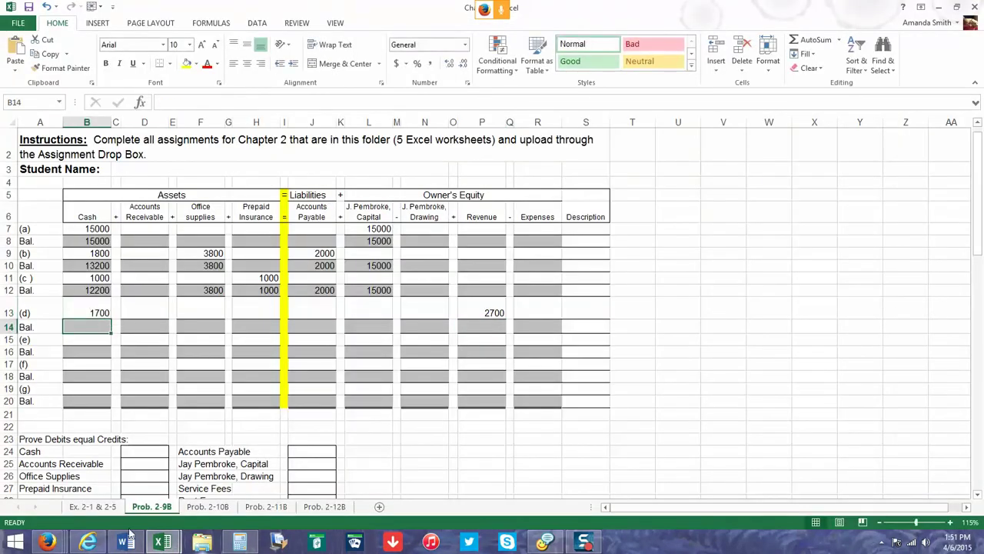
Recheck the textbook and enter 1000 in Accounts Receivable (D13)
{"action": "mouse_move", "coordinate": [47, 542]}
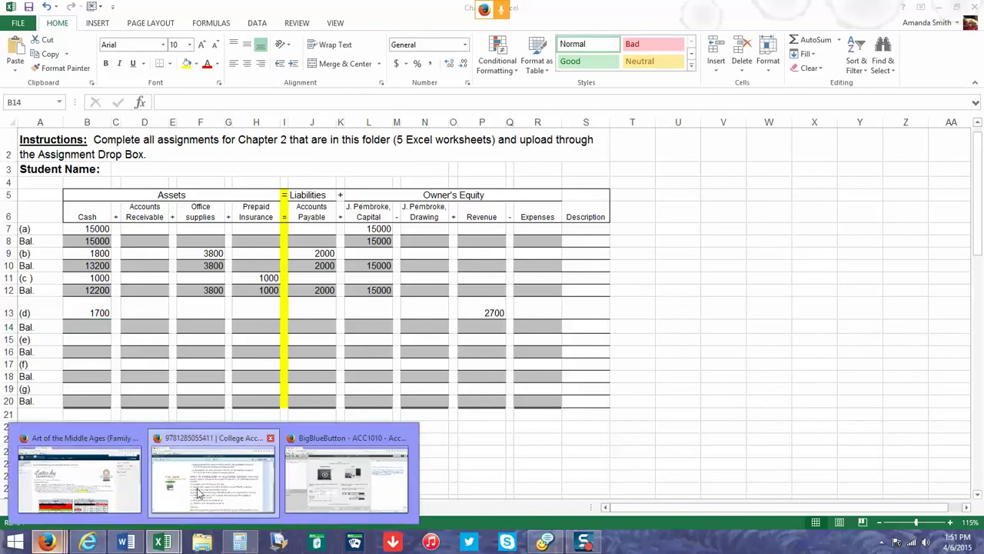
{"action": "left_click", "coordinate": [214, 477]}
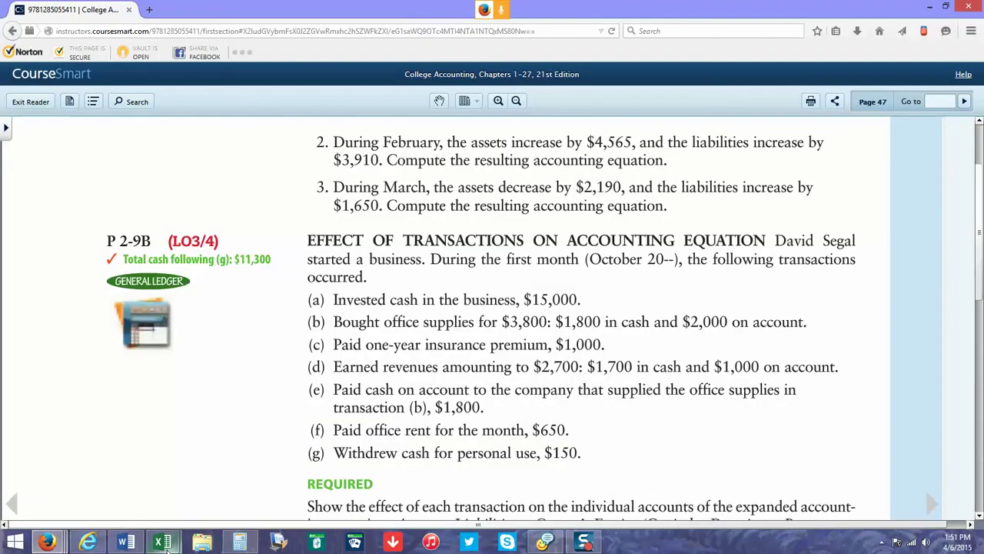
{"action": "mouse_move", "coordinate": [163, 543]}
{"action": "left_click", "coordinate": [229, 492]}
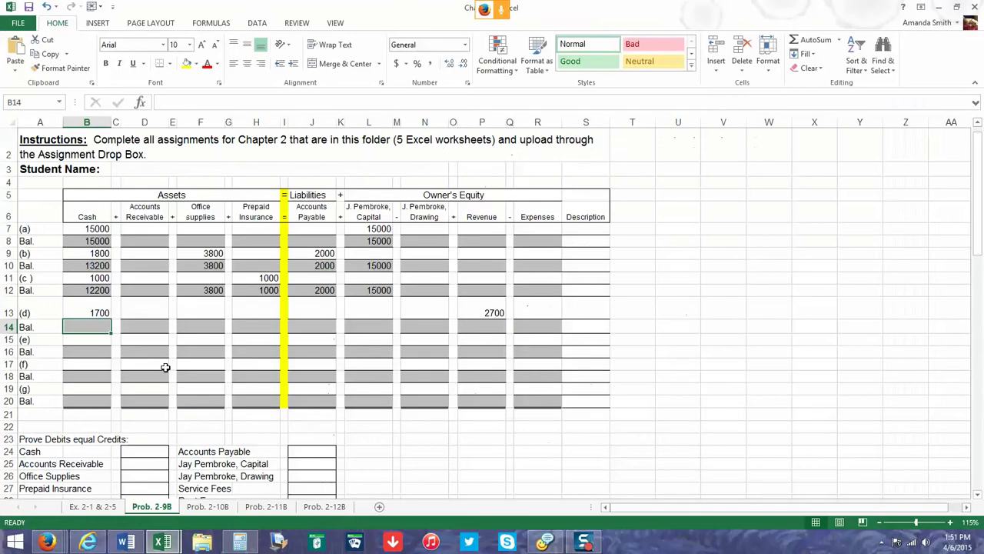
{"action": "key", "text": "Up"}
{"action": "key", "text": "Right"}
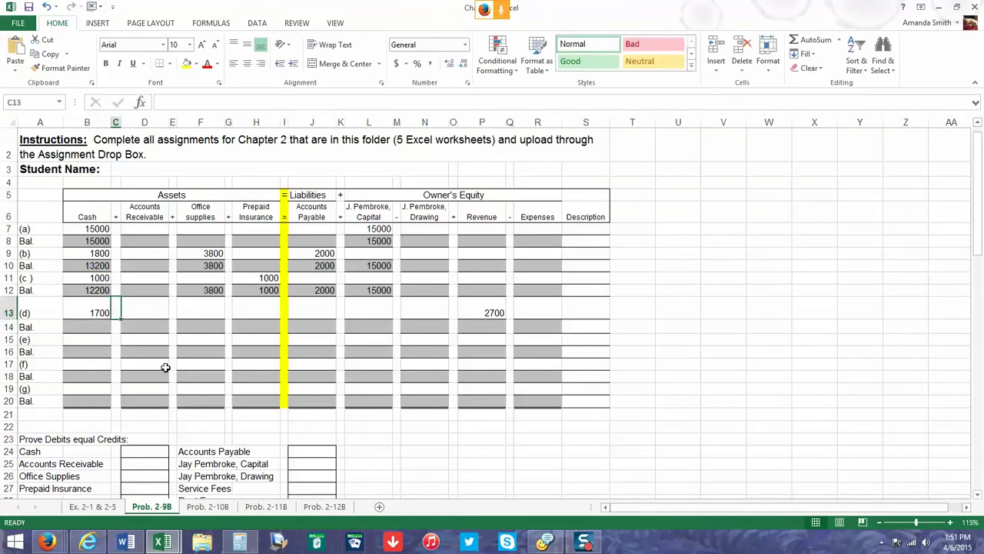
{"action": "key", "text": "Right"}
{"action": "type", "text": "1000"}
{"action": "key", "text": "Return"}
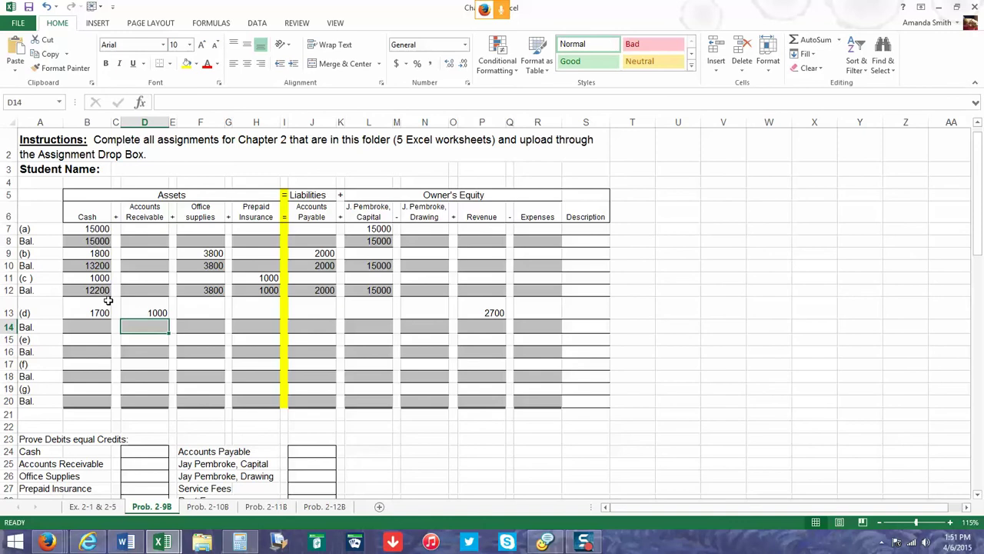
Compare the (d) cash and receivable amounts against the 2700 revenue, then select the row 14 cash balance cell
{"action": "left_click_drag", "start_coordinate": [95, 308], "coordinate": [159, 309]}
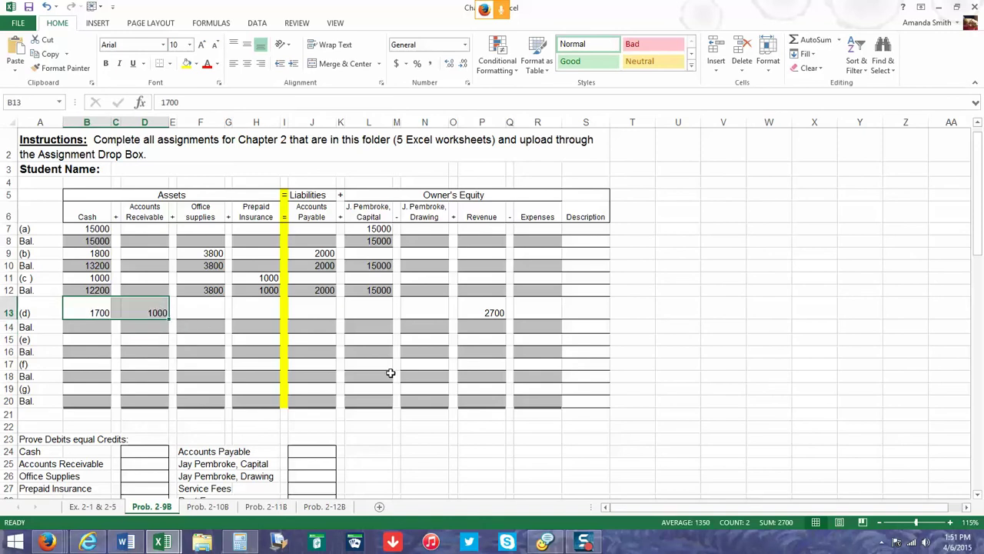
{"action": "left_click", "coordinate": [485, 310], "text": "ctrl"}
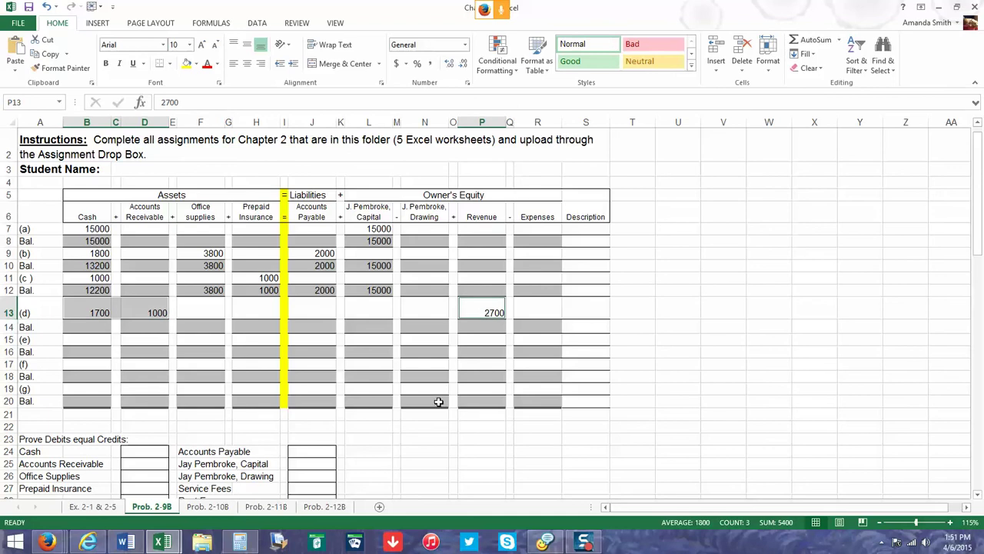
{"action": "left_click", "coordinate": [85, 329]}
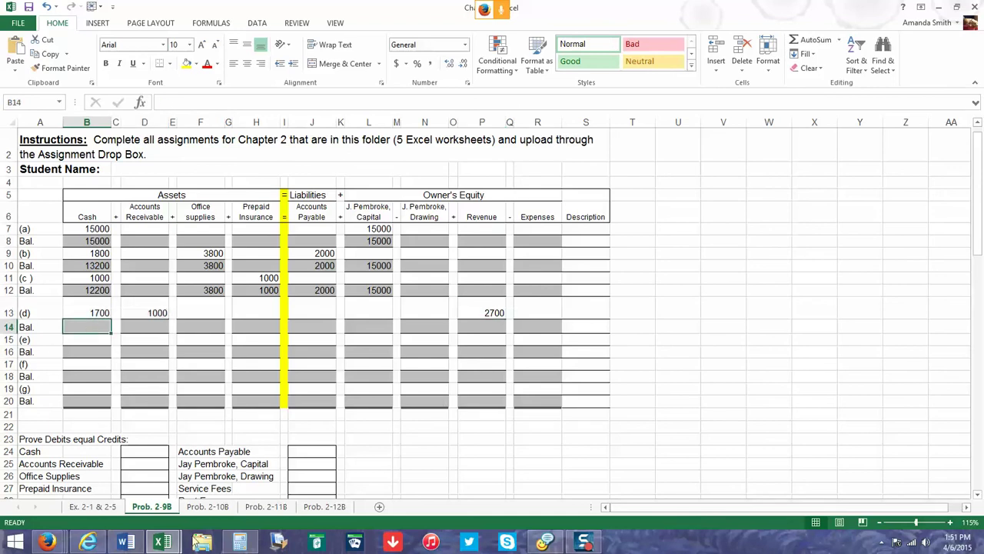
Work out 12200 + 1700 in Calculator and enter 13900 as the row 14 Cash balance
{"action": "left_click", "coordinate": [240, 542]}
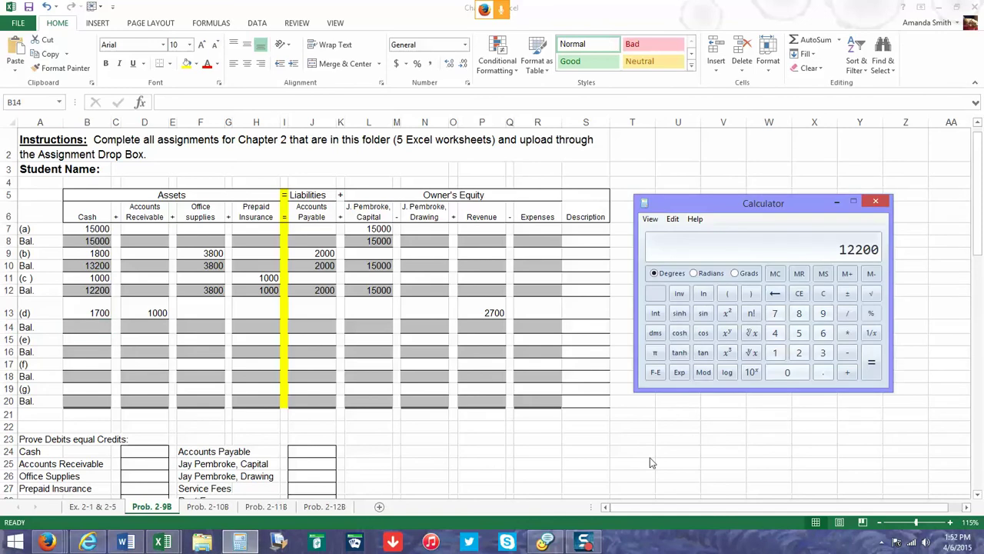
{"action": "type", "text": "1700"}
{"action": "key", "text": "Return"}
{"action": "left_click", "coordinate": [89, 323]}
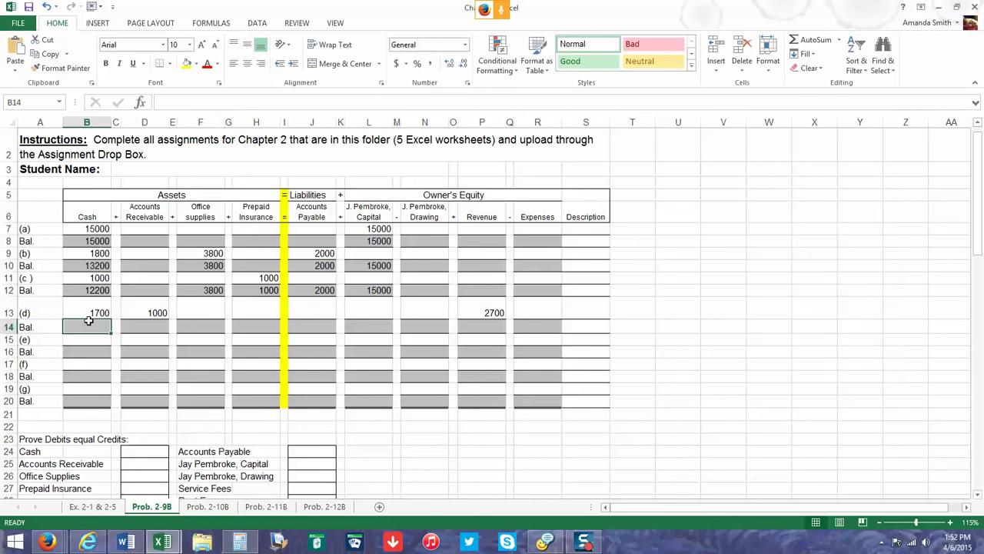
{"action": "type", "text": "13900"}
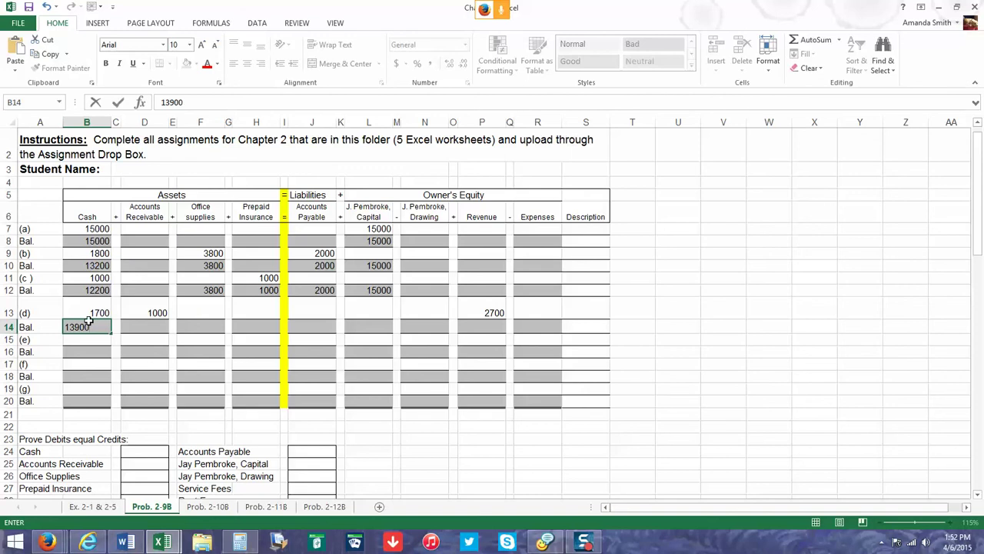
{"action": "key", "text": "Tab"}
Carry forward receivable 1000, office supplies 3800 and prepaid insurance 1000 on row 14
{"action": "key", "text": "Tab"}
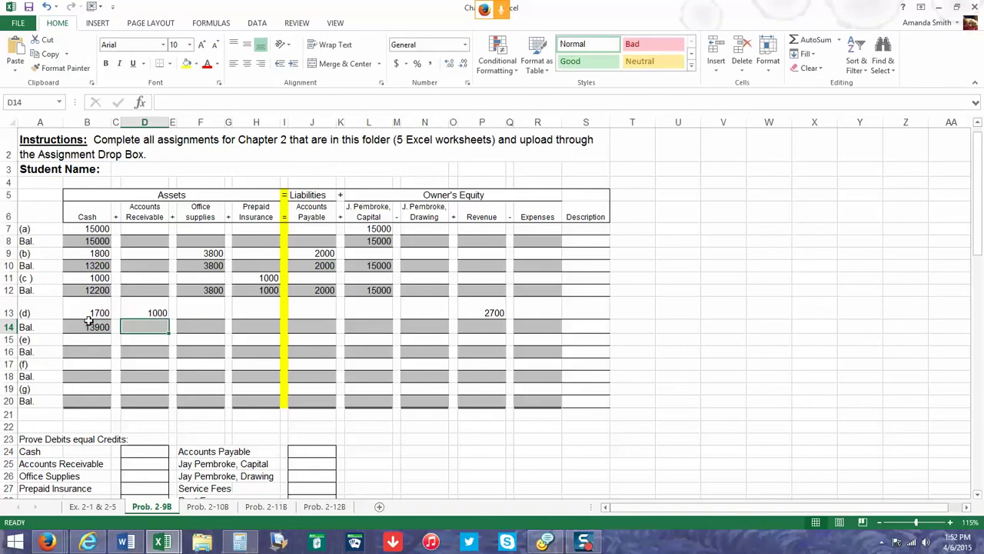
{"action": "type", "text": "1000"}
{"action": "key", "text": "Tab"}
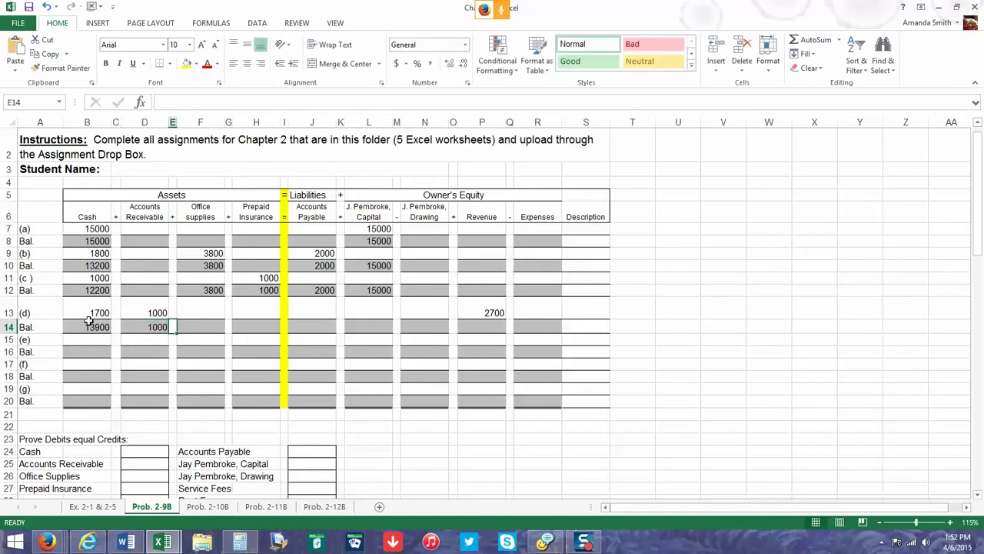
{"action": "key", "text": "Tab"}
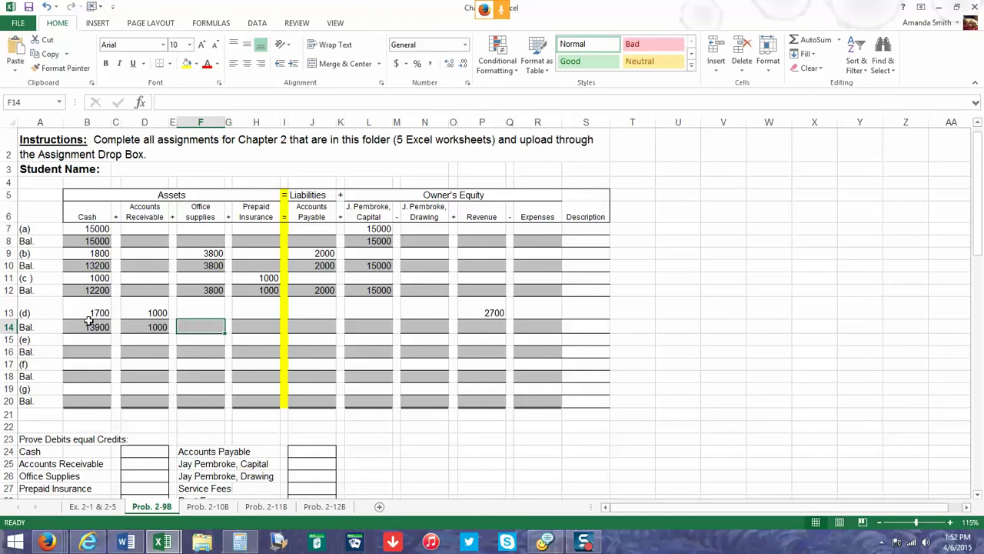
{"action": "type", "text": "3800"}
{"action": "key", "text": "Tab"}
{"action": "key", "text": "Tab"}
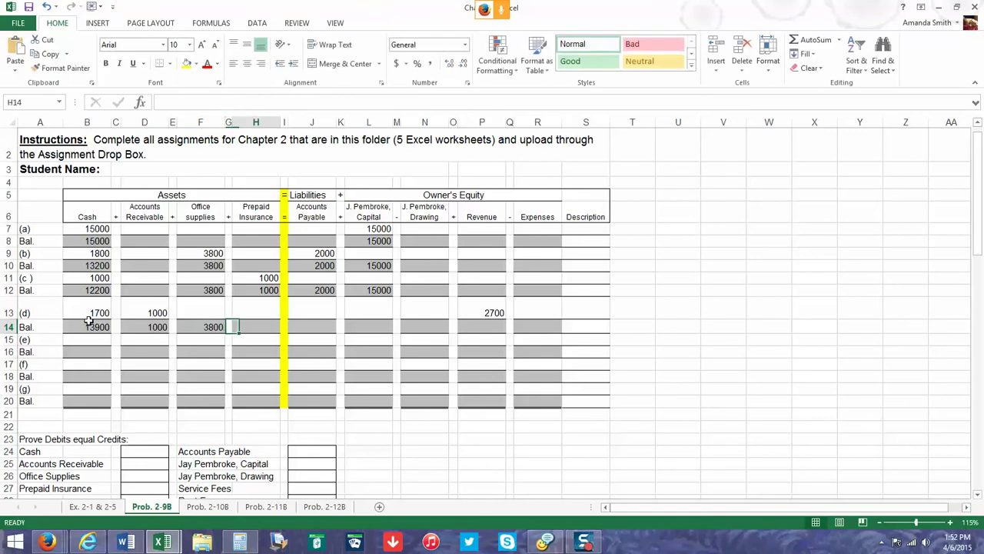
{"action": "type", "text": "1000"}
{"action": "key", "text": "Tab"}
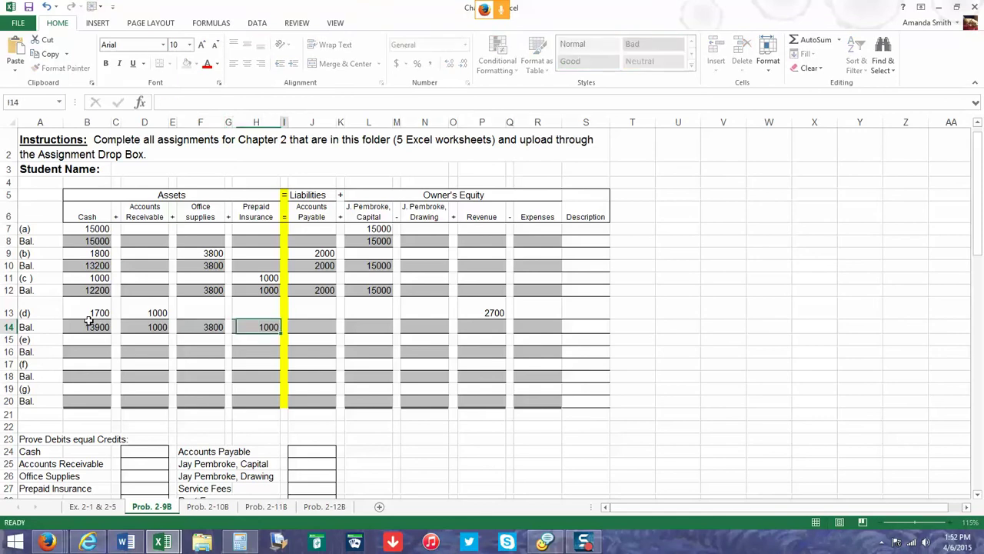
Enter accounts payable 2000, capital 15000 and revenue 2700 to finish row 14
{"action": "key", "text": "Tab"}
{"action": "type", "text": "200"}
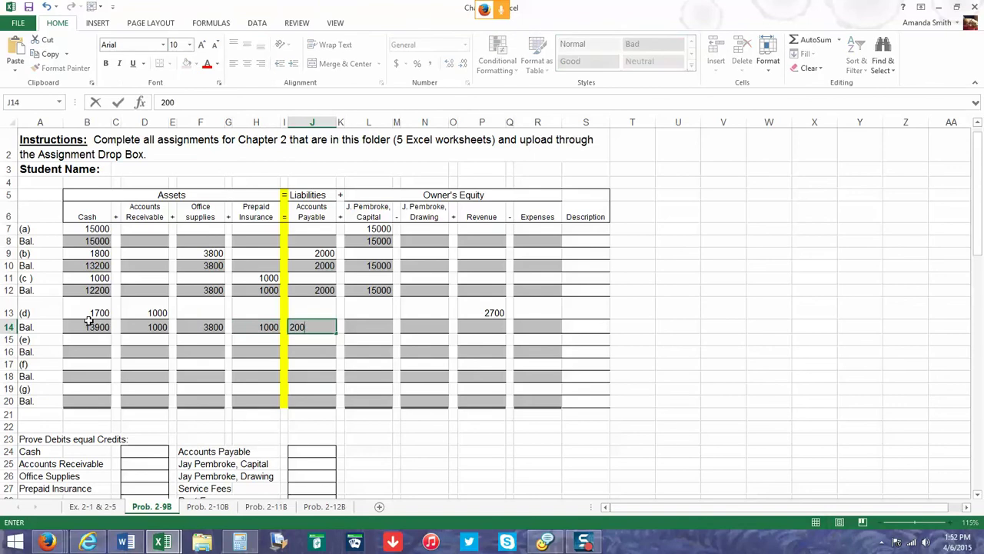
{"action": "type", "text": "0"}
{"action": "key", "text": "Tab"}
{"action": "key", "text": "Tab"}
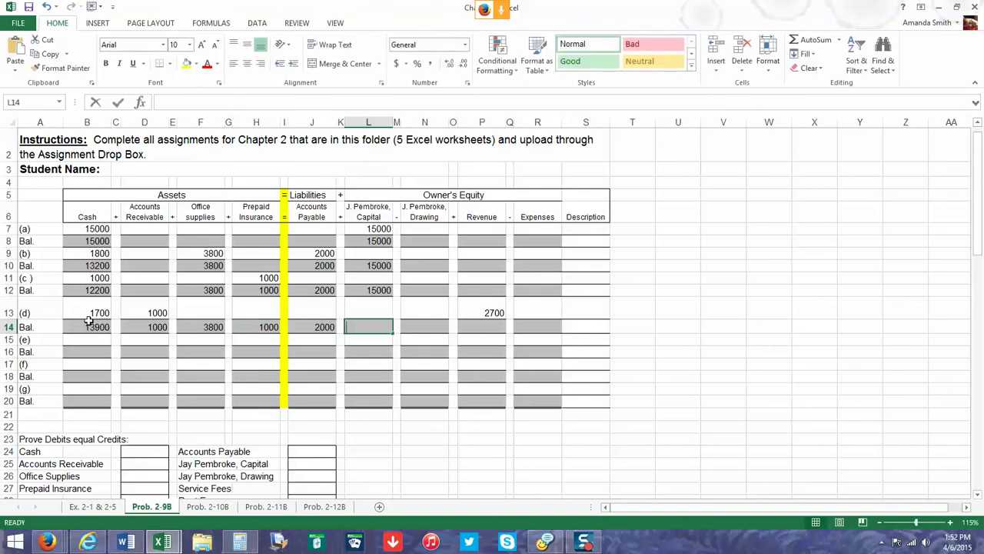
{"action": "type", "text": "15000"}
{"action": "key", "text": "Tab"}
{"action": "key", "text": "Tab"}
{"action": "key", "text": "Tab"}
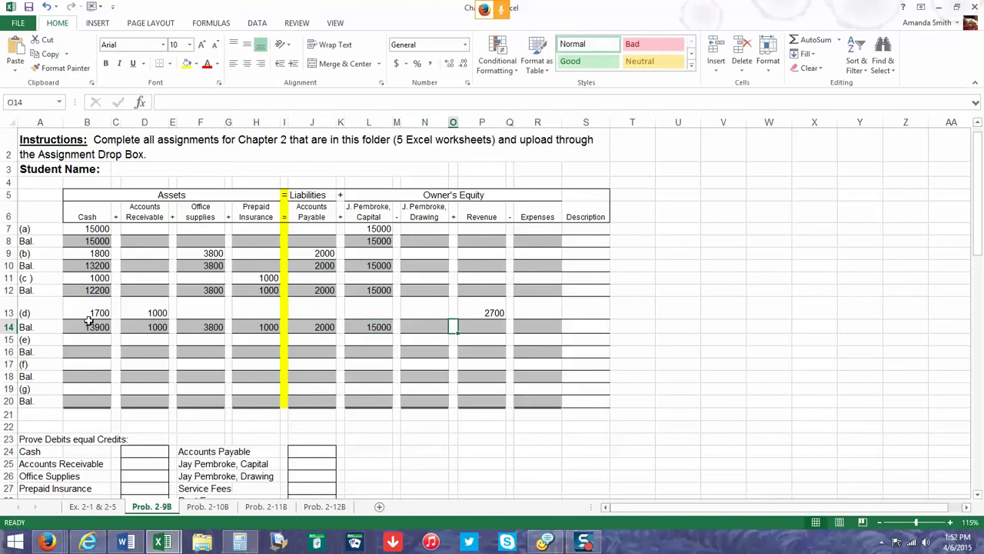
{"action": "key", "text": "Tab"}
{"action": "type", "text": "2700"}
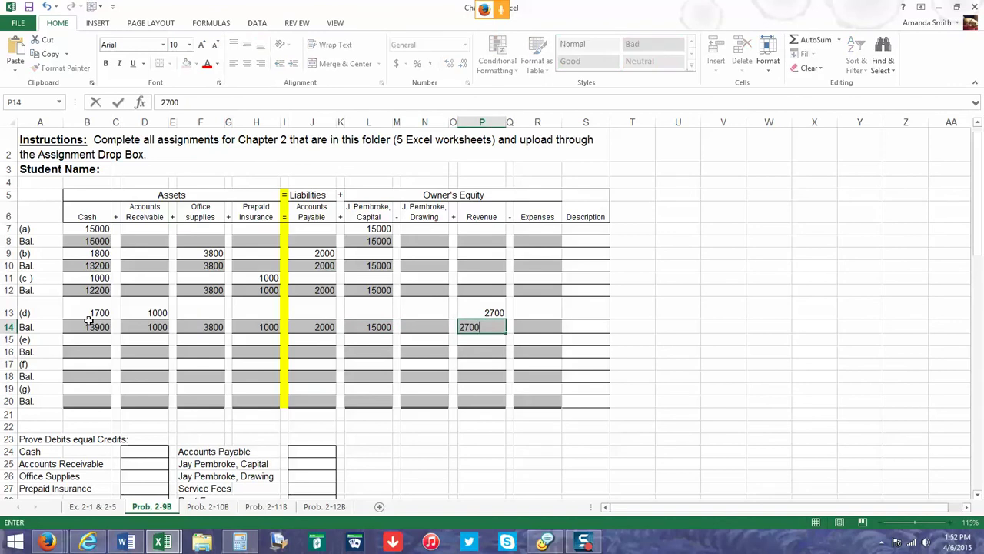
{"action": "key", "text": "Return"}
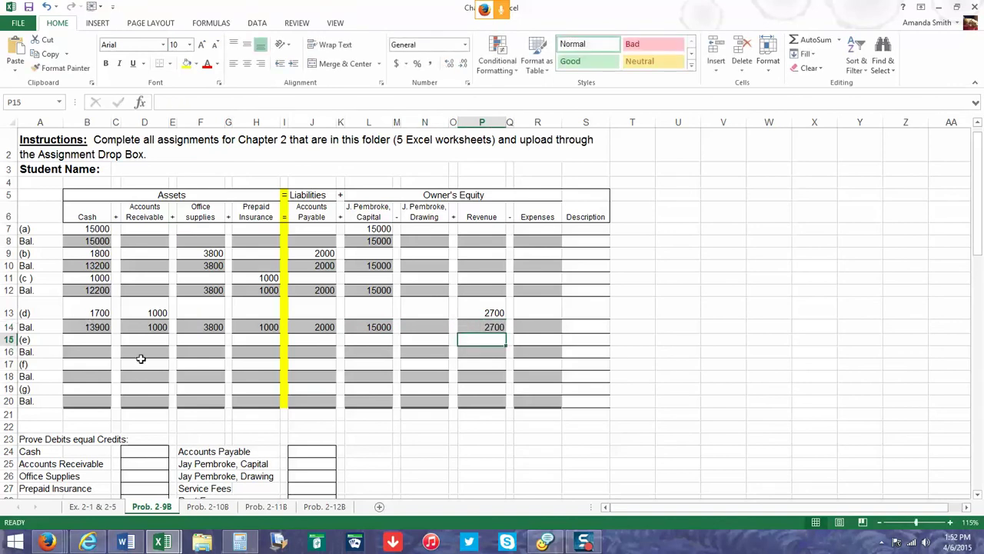
{"action": "left_click", "coordinate": [101, 345]}
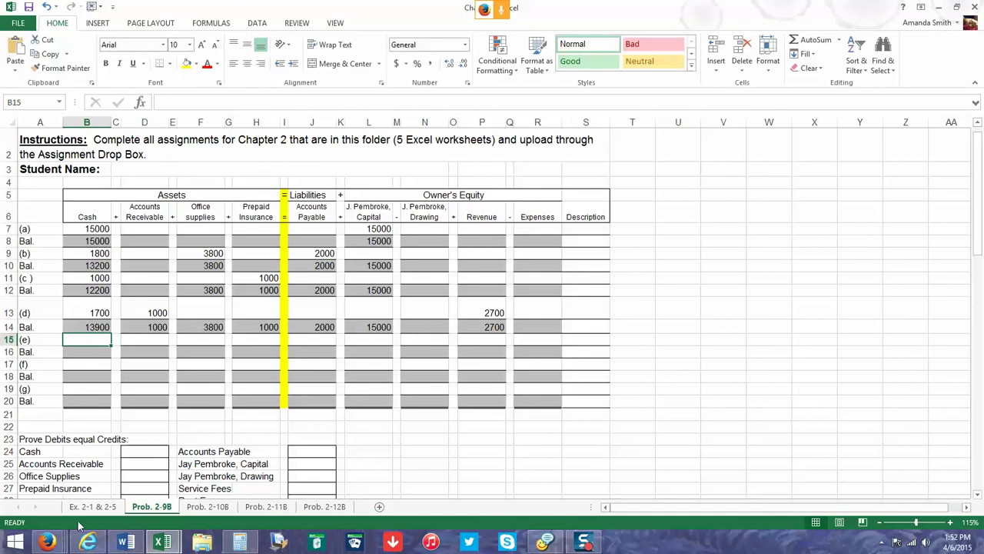
Switch to the College Accounting textbook page in Firefox showing problem P 2-9B
{"action": "mouse_move", "coordinate": [48, 543]}
{"action": "left_click", "coordinate": [209, 455]}
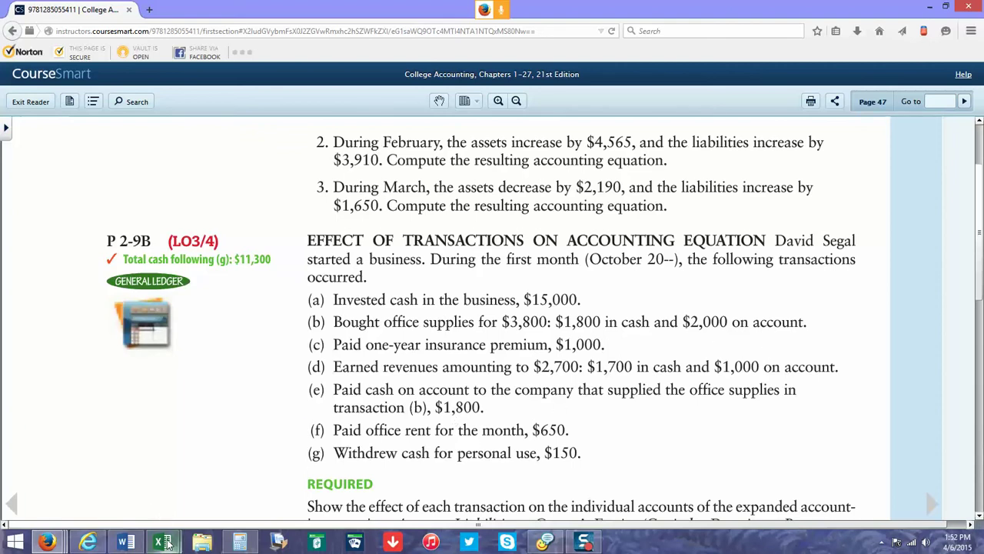
Back in the worksheet, enter 1800 in Cash (B15) and 1800 in Accounts Payable (J15)
{"action": "mouse_move", "coordinate": [166, 544]}
{"action": "left_click", "coordinate": [115, 461]}
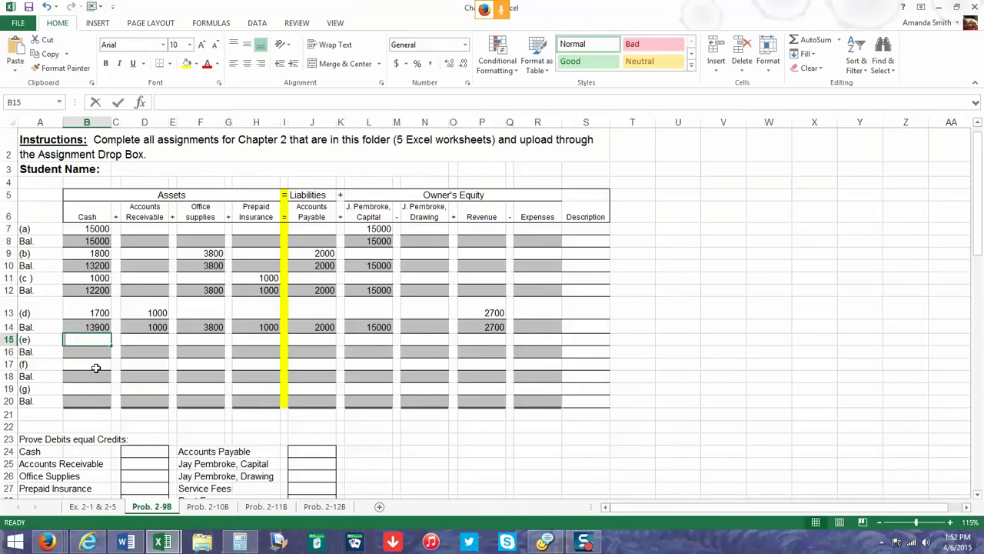
{"action": "type", "text": "1800"}
{"action": "key", "text": "Tab"}
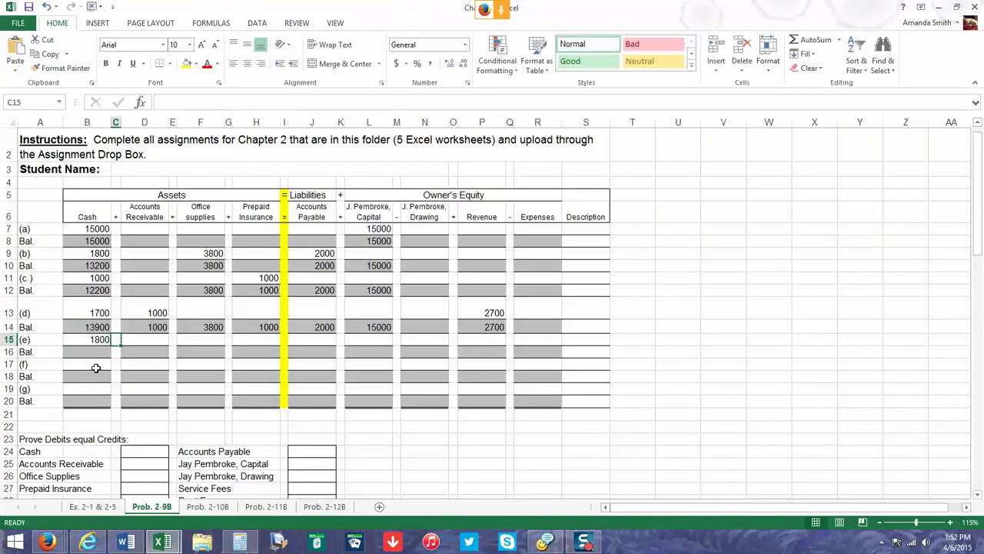
{"action": "key", "text": "Tab"}
{"action": "key", "text": "Tab"}
{"action": "key", "text": "Tab"}
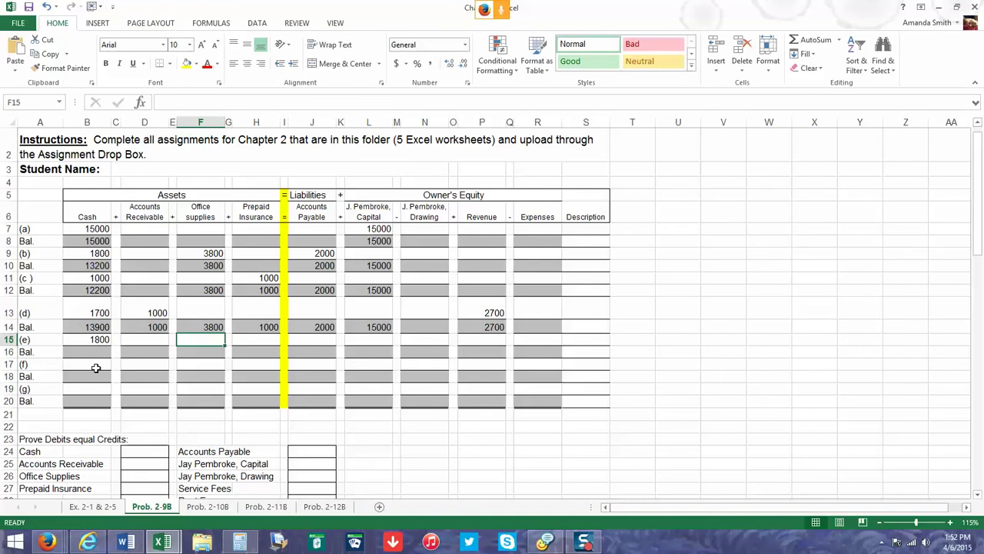
{"action": "key", "text": "Tab"}
{"action": "key", "text": "Tab"}
{"action": "key", "text": "Tab"}
{"action": "key", "text": "Tab"}
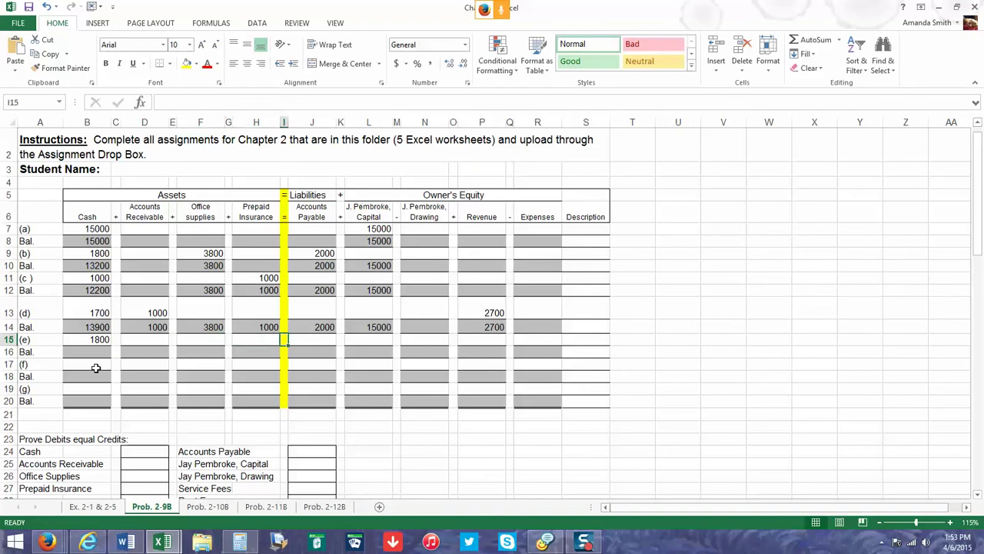
{"action": "type", "text": "1800"}
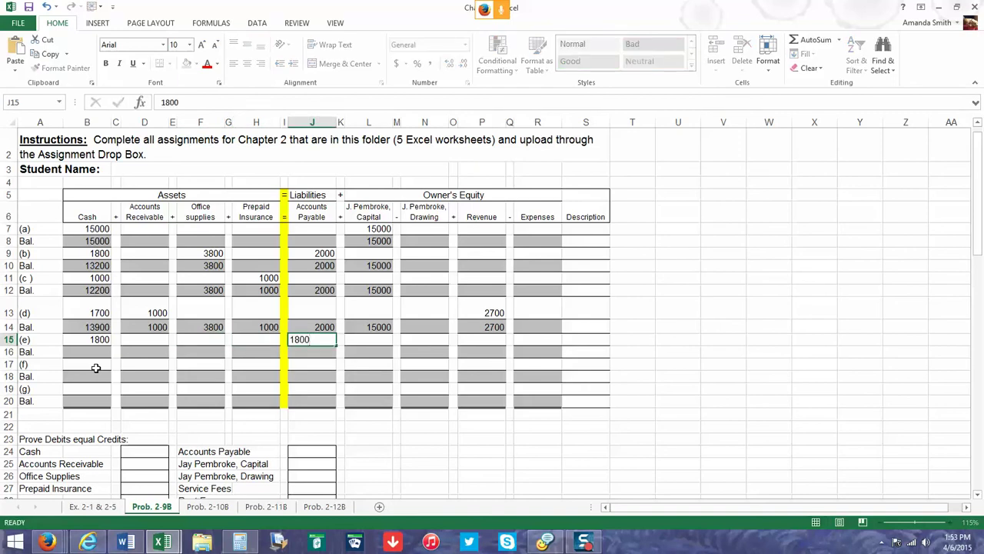
{"action": "key", "text": "Return"}
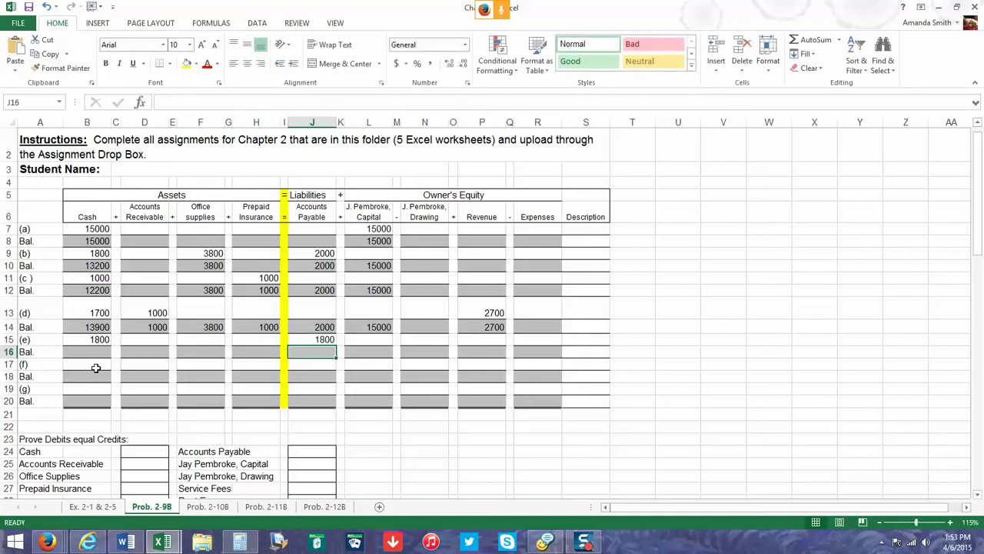
{"action": "left_click", "coordinate": [95, 352]}
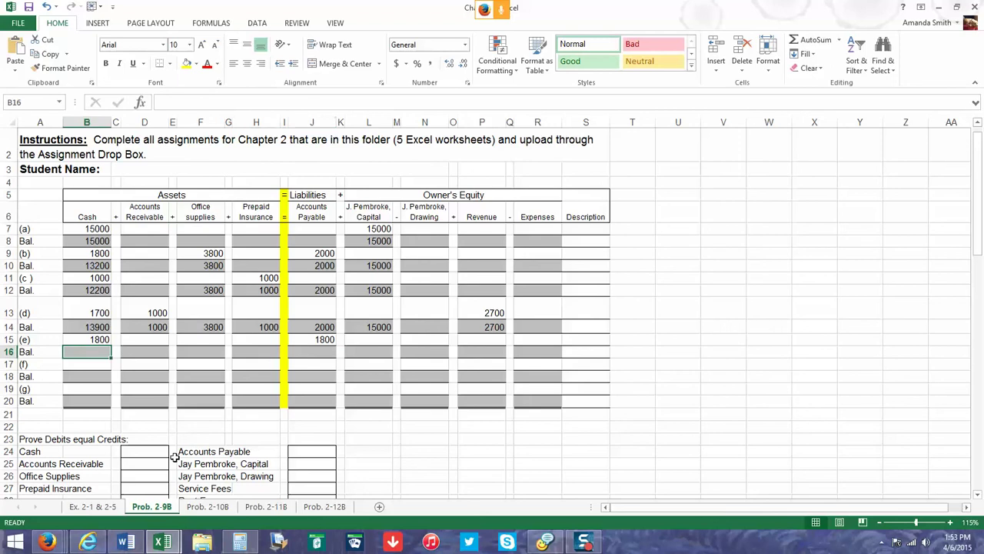
Subtract 1800 in Calculator and enter 12100 as the row 16 Cash balance
{"action": "left_click", "coordinate": [269, 543]}
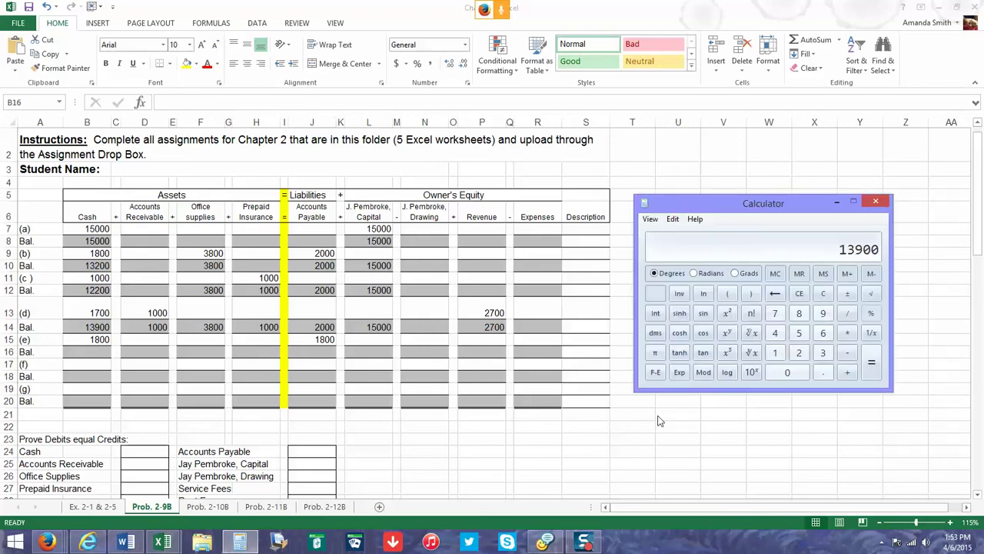
{"action": "type", "text": "1800"}
{"action": "key", "text": "Return"}
{"action": "left_click", "coordinate": [104, 351]}
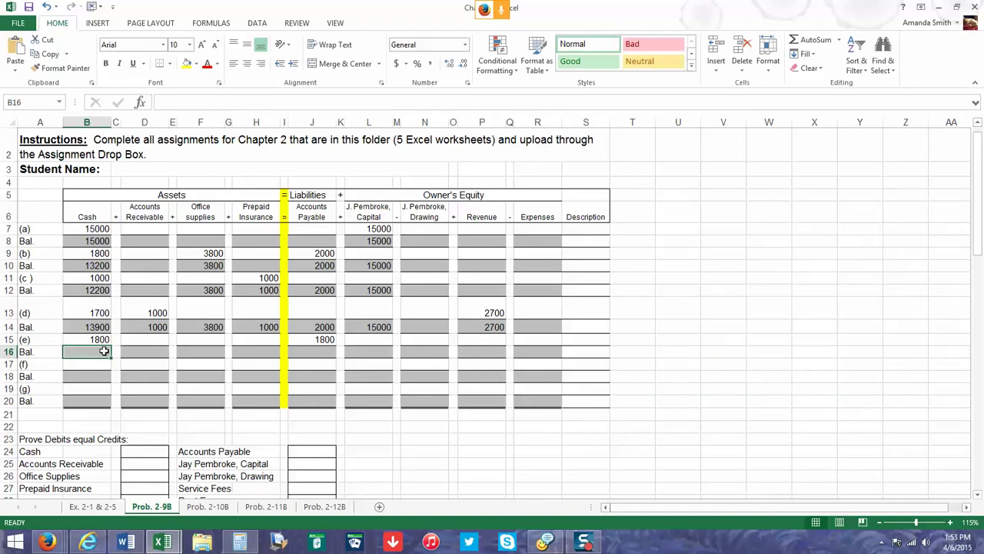
{"action": "type", "text": "12100"}
{"action": "key", "text": "Tab"}
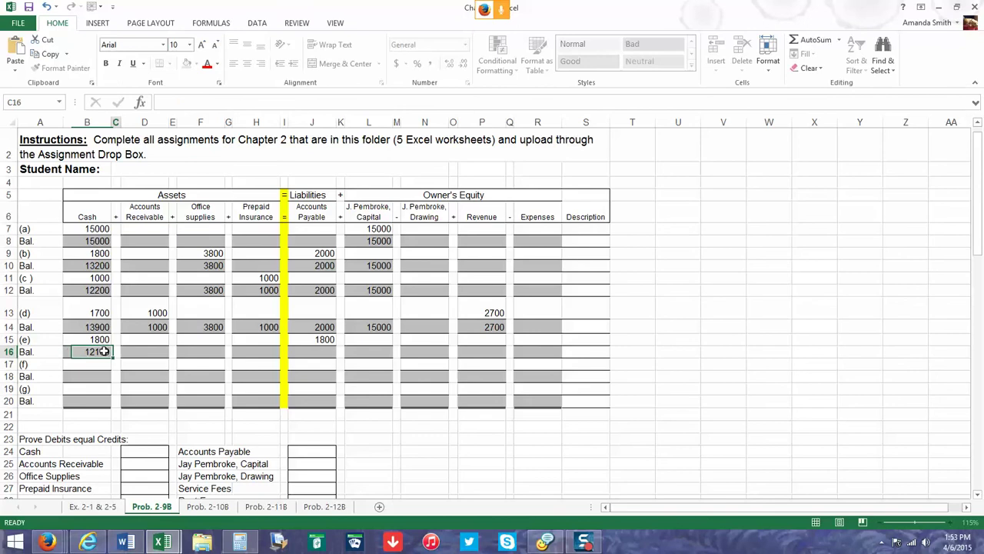
Carry forward receivable 1000, office supplies 3800 and prepaid insurance 1000 on row 16
{"action": "key", "text": "Tab"}
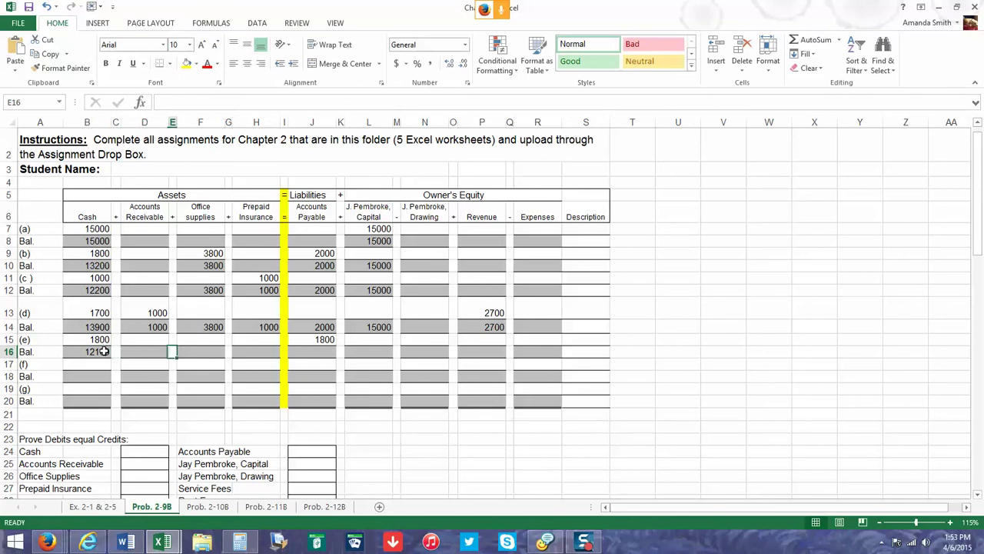
{"action": "type", "text": "1000"}
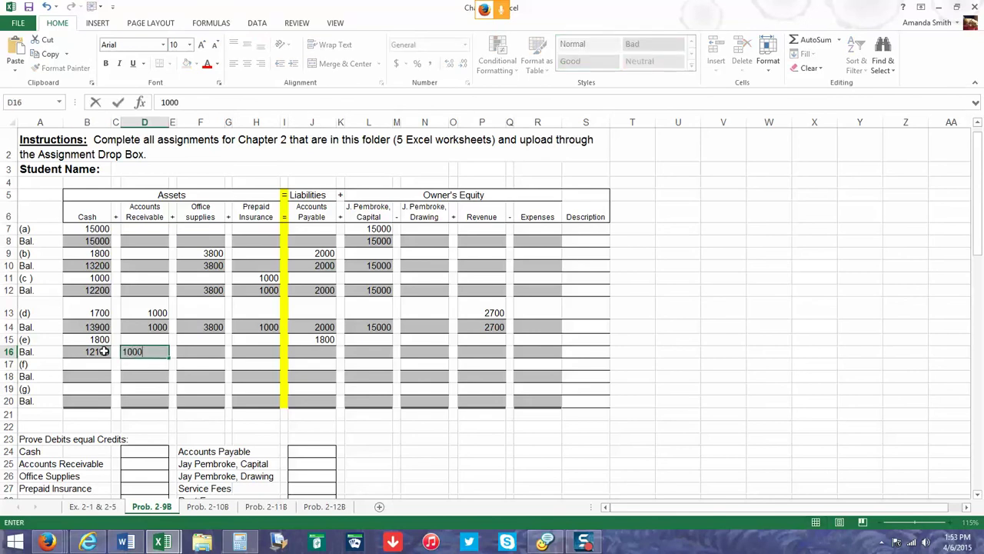
{"action": "key", "text": "Tab"}
{"action": "key", "text": "Tab"}
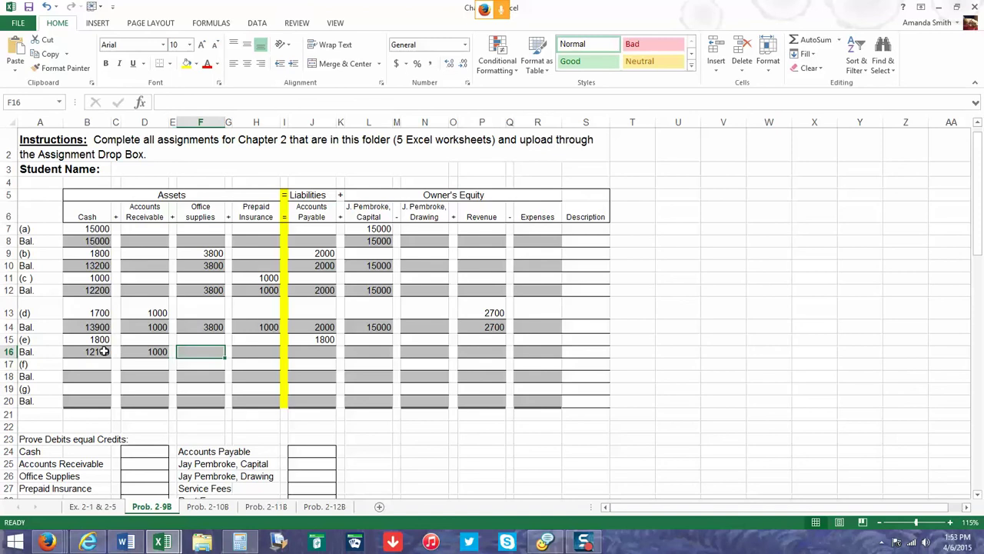
{"action": "type", "text": "3800"}
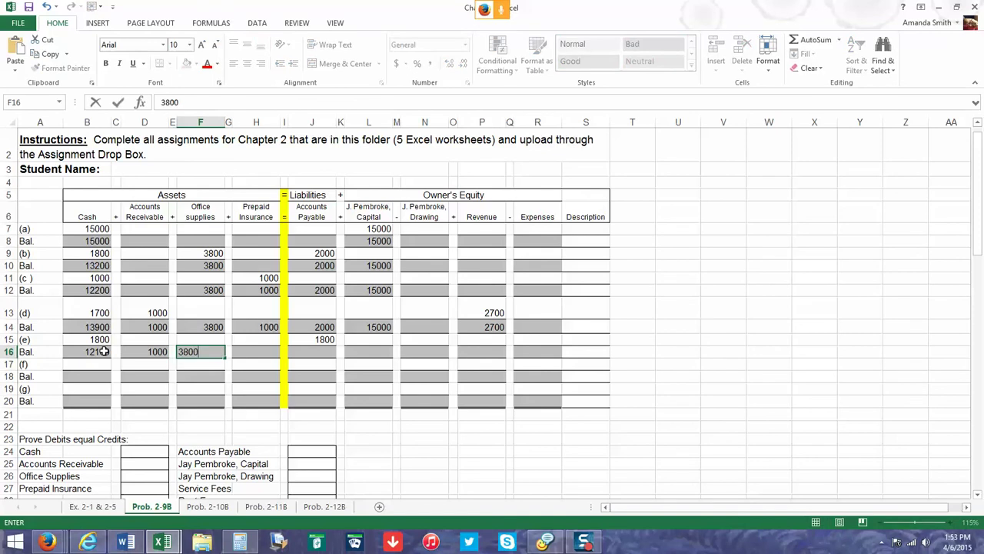
{"action": "key", "text": "Tab"}
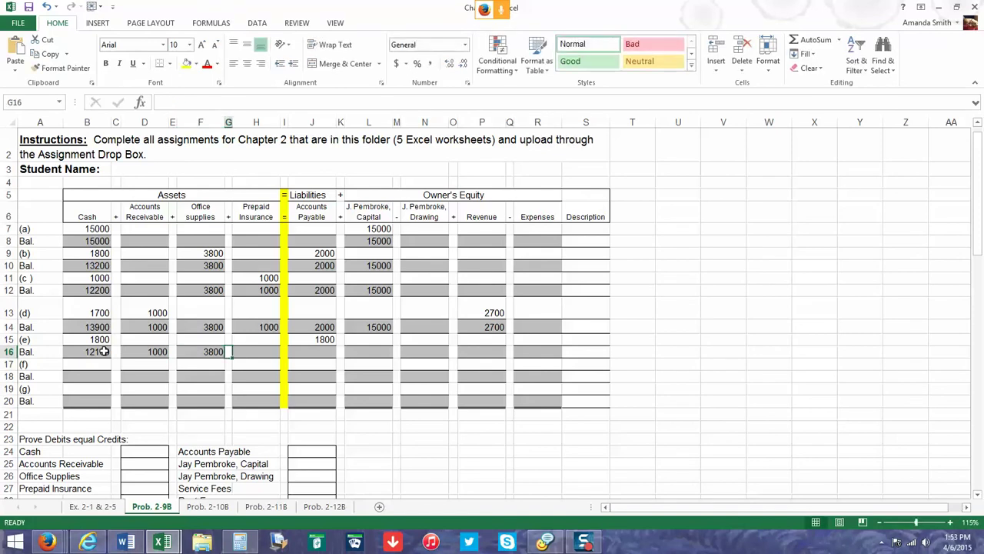
{"action": "key", "text": "Tab"}
{"action": "type", "text": "1000"}
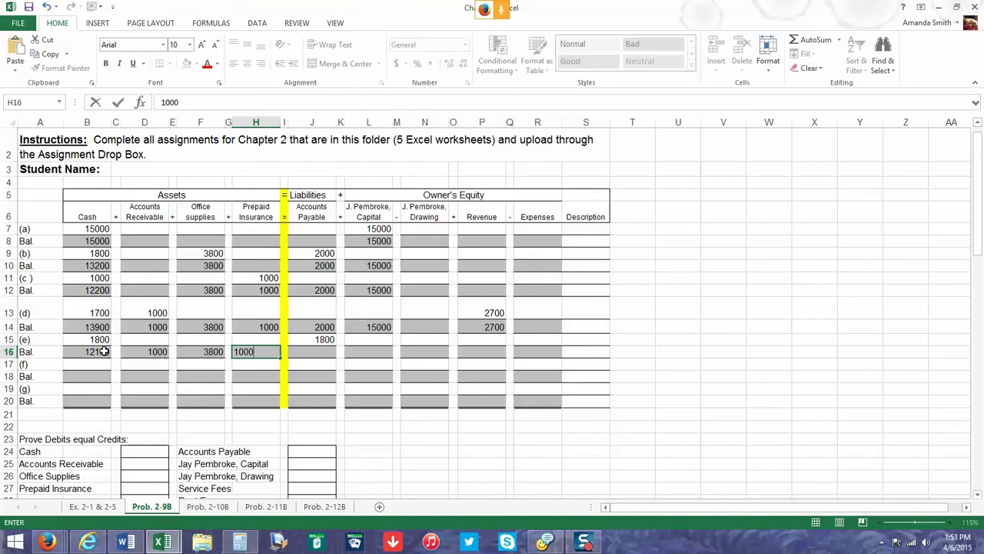
{"action": "key", "text": "Tab"}
{"action": "key", "text": "Tab"}
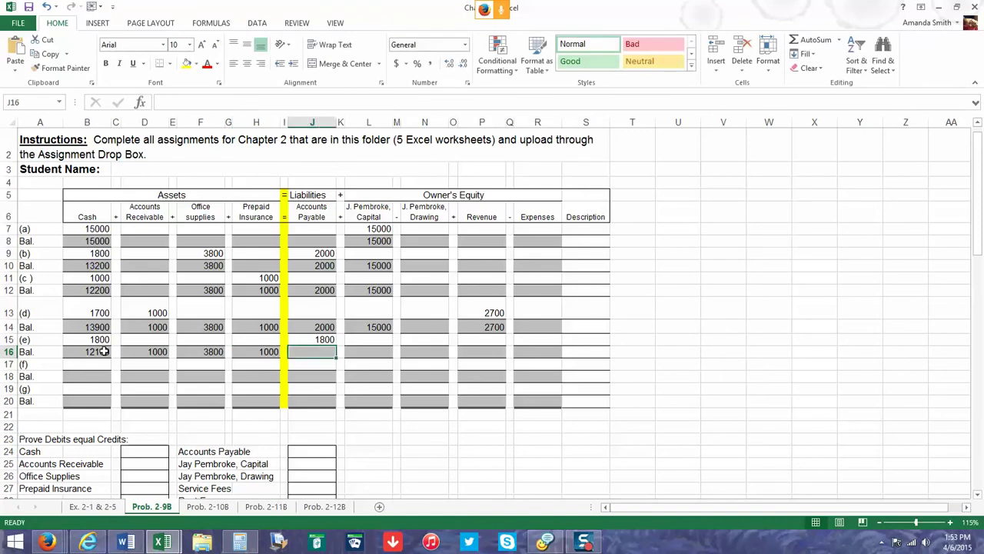
Compute 2000-1800 and enter payable 200, capital 15000 and revenue 2700 on row 16
{"action": "left_click", "coordinate": [240, 543]}
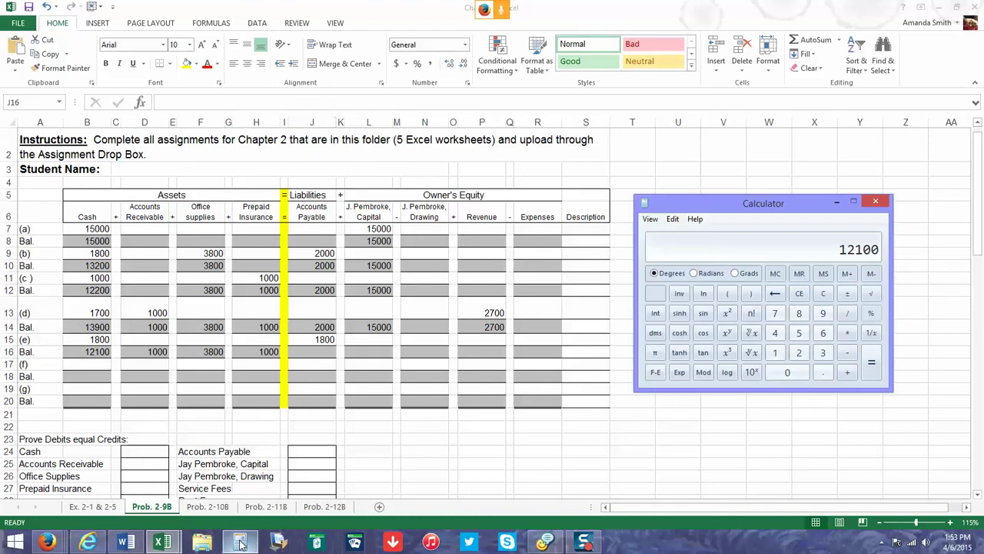
{"action": "key", "text": "Escape"}
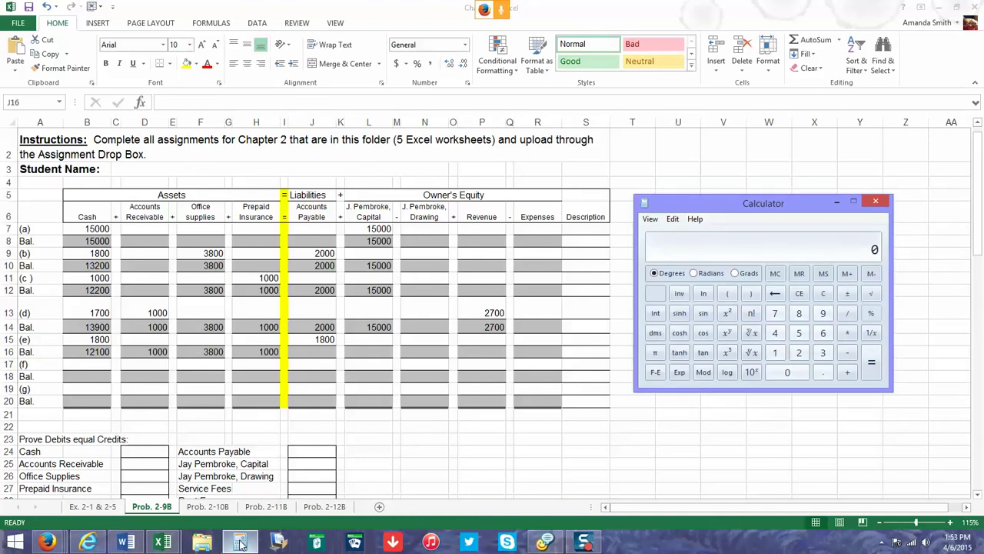
{"action": "type", "text": "2000-1800"}
{"action": "key", "text": "Return"}
{"action": "left_click", "coordinate": [315, 351]}
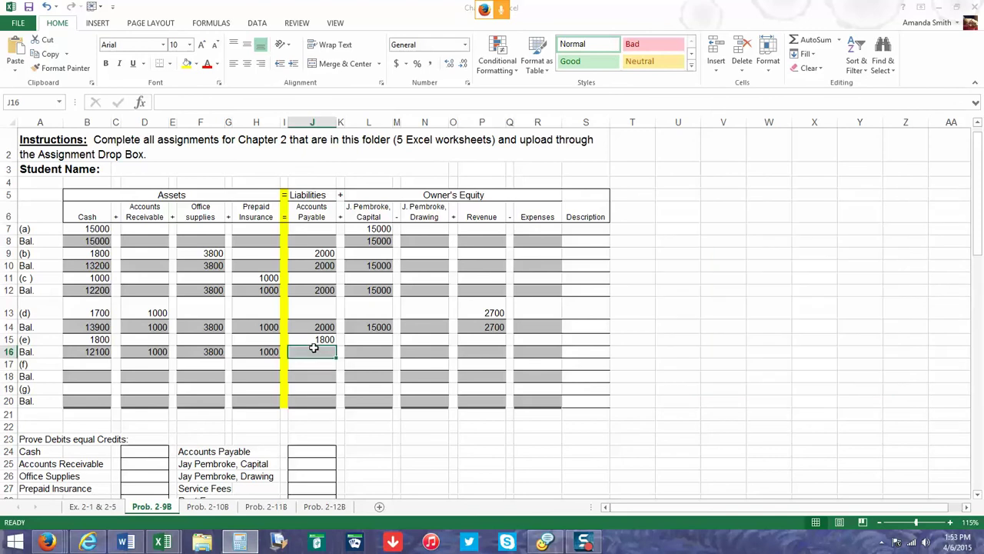
{"action": "type", "text": "200"}
{"action": "key", "text": "Tab"}
{"action": "key", "text": "Tab"}
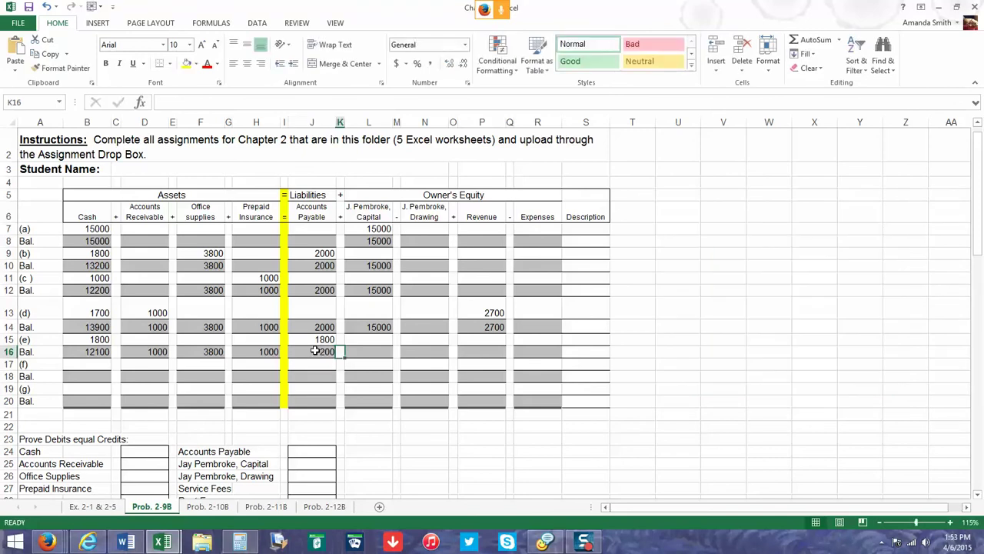
{"action": "type", "text": "150"}
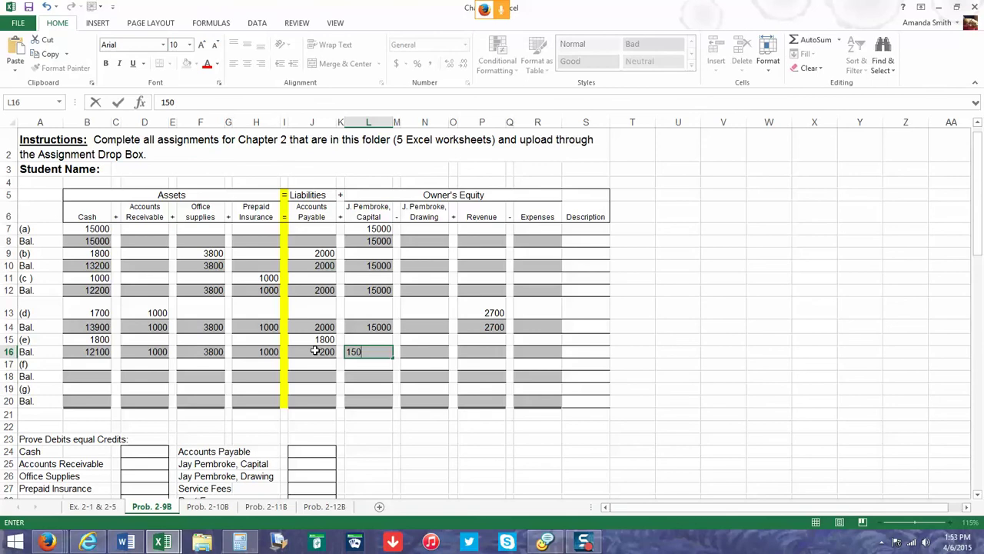
{"action": "key", "text": "Tab"}
{"action": "key", "text": "Tab"}
{"action": "key", "text": "Tab"}
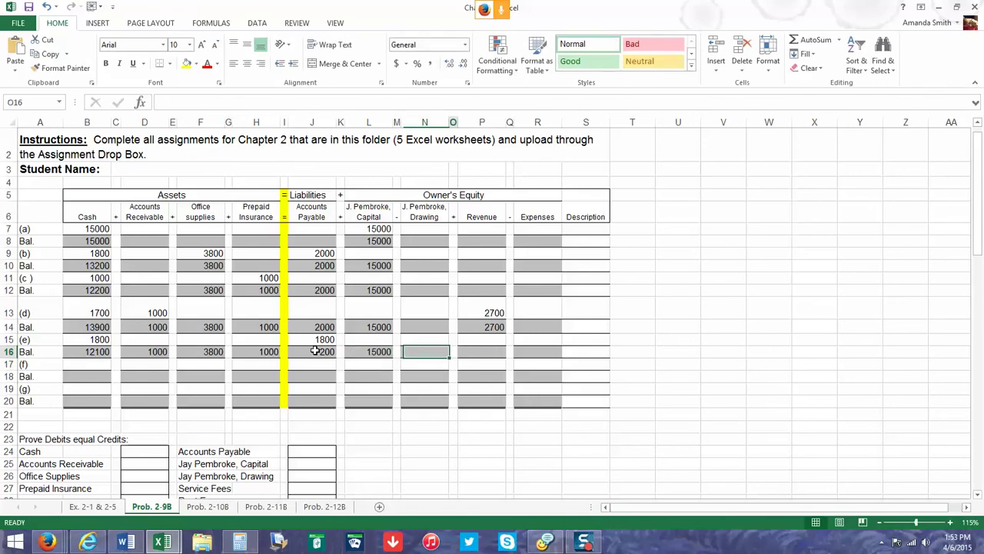
{"action": "key", "text": "Tab"}
{"action": "type", "text": "2700"}
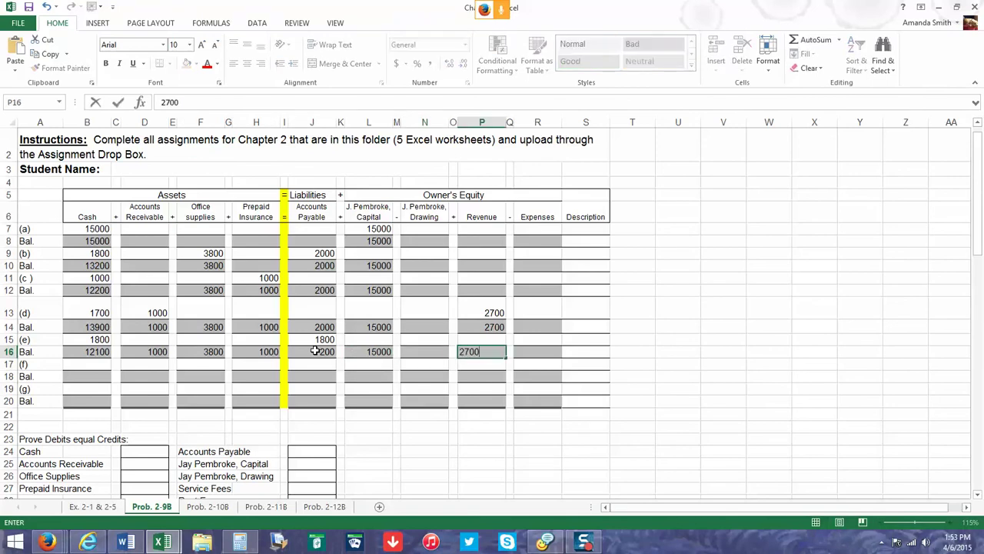
{"action": "key", "text": "Return"}
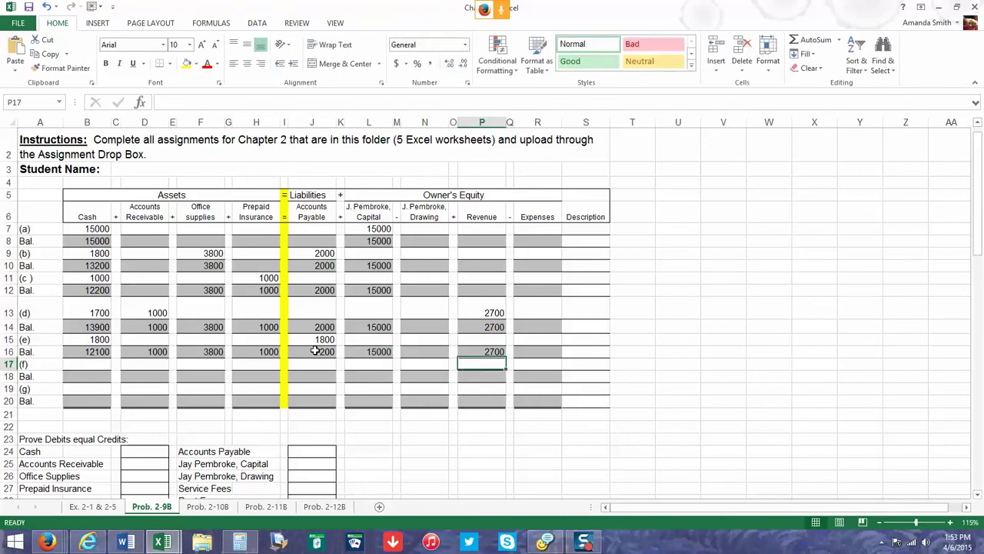
{"action": "mouse_move", "coordinate": [48, 542]}
{"action": "left_click", "coordinate": [223, 484]}
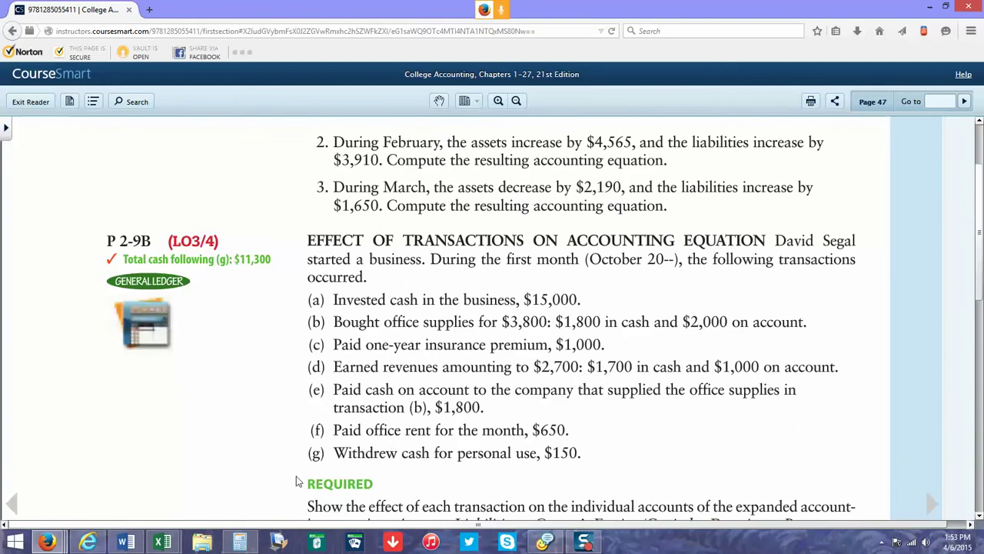
{"action": "mouse_move", "coordinate": [240, 542]}
{"action": "mouse_move", "coordinate": [268, 482]}
{"action": "mouse_move", "coordinate": [162, 543]}
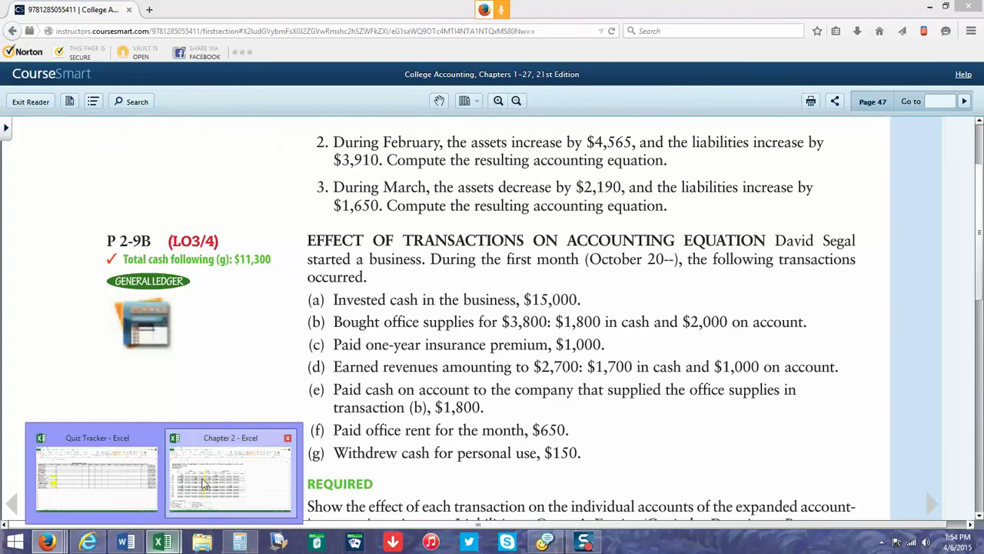
{"action": "left_click", "coordinate": [231, 473]}
{"action": "left_click", "coordinate": [93, 366]}
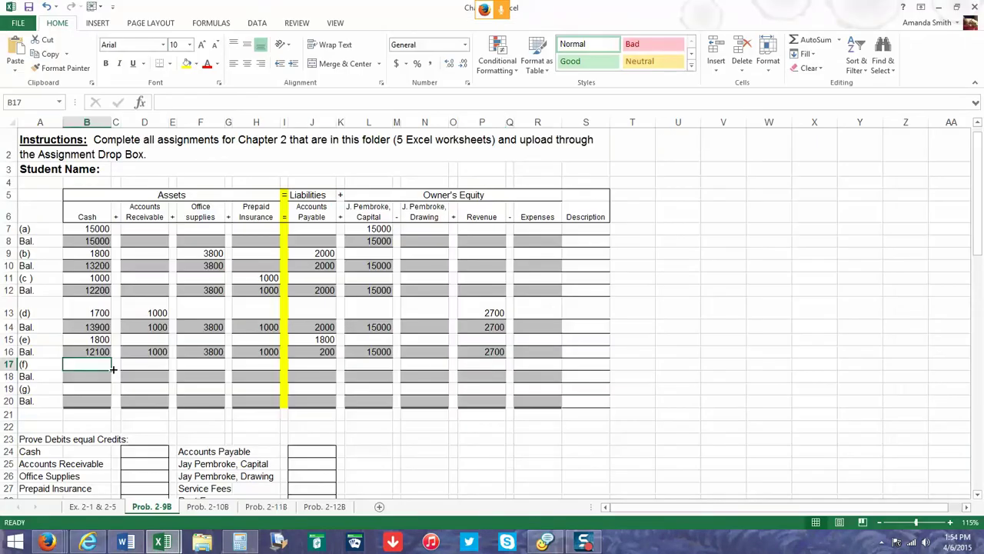
Enter 650 under Cash and 650 under Expenses on row 17, undoing a misplaced 650
{"action": "type", "text": "650"}
{"action": "key", "text": "Tab"}
{"action": "key", "text": "Tab"}
{"action": "key", "text": "Tab"}
{"action": "key", "text": "Tab"}
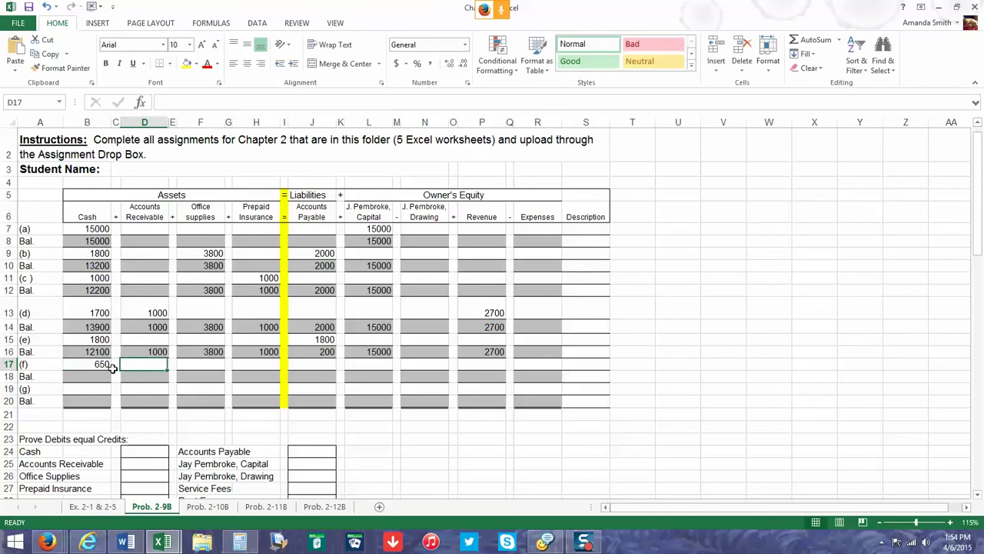
{"action": "key", "text": "Tab"}
{"action": "key", "text": "Tab"}
{"action": "key", "text": "Tab"}
{"action": "key", "text": "Tab"}
{"action": "key", "text": "Tab"}
{"action": "key", "text": "Tab"}
{"action": "key", "text": "Tab"}
{"action": "key", "text": "Tab"}
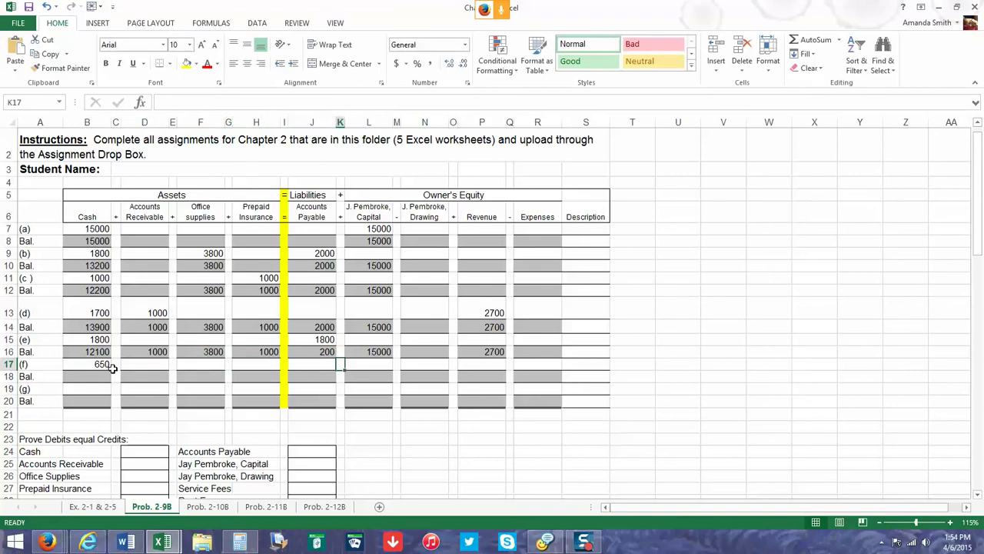
{"action": "key", "text": "Tab"}
{"action": "key", "text": "Tab"}
{"action": "key", "text": "Tab"}
{"action": "type", "text": "650"}
{"action": "key", "text": "Return"}
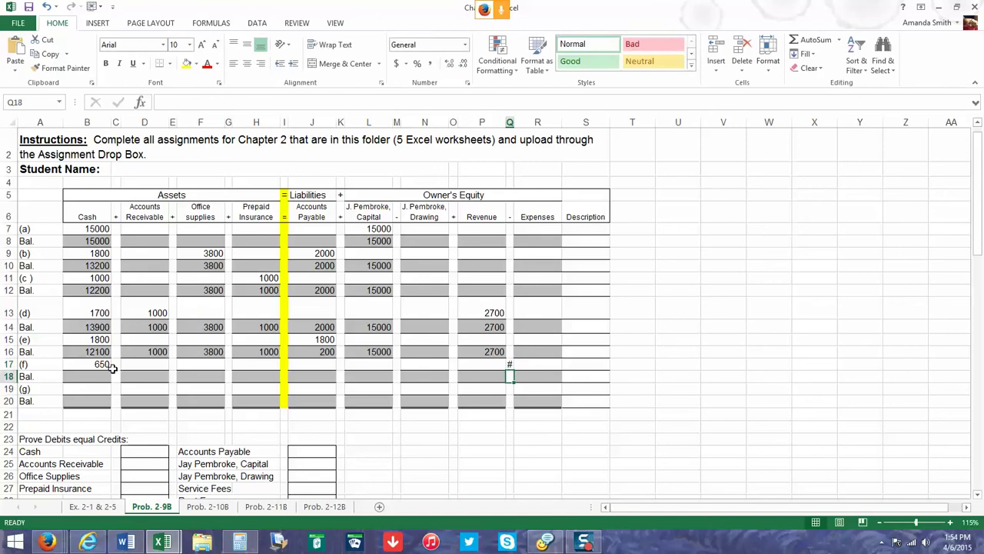
{"action": "key", "text": "ctrl+z"}
{"action": "key", "text": "Tab"}
{"action": "type", "text": "650"}
{"action": "key", "text": "Return"}
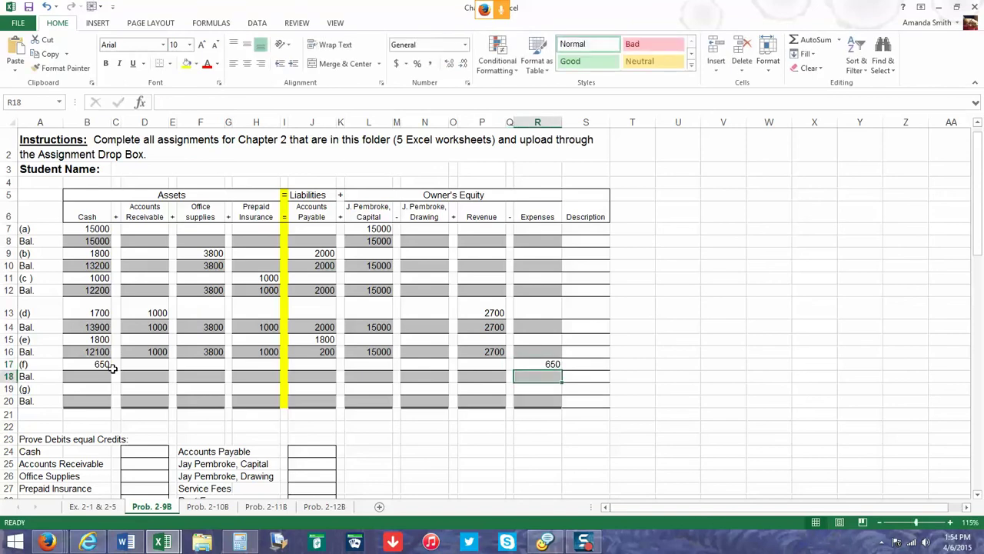
{"action": "key", "text": "Left"}
{"action": "key", "text": "Left"}
{"action": "key", "text": "Left"}
{"action": "key", "text": "Left"}
{"action": "key", "text": "Left"}
{"action": "key", "text": "Left"}
{"action": "key", "text": "Left"}
{"action": "key", "text": "Left"}
{"action": "key", "text": "Left"}
{"action": "key", "text": "Left"}
{"action": "key", "text": "Left"}
{"action": "key", "text": "Left"}
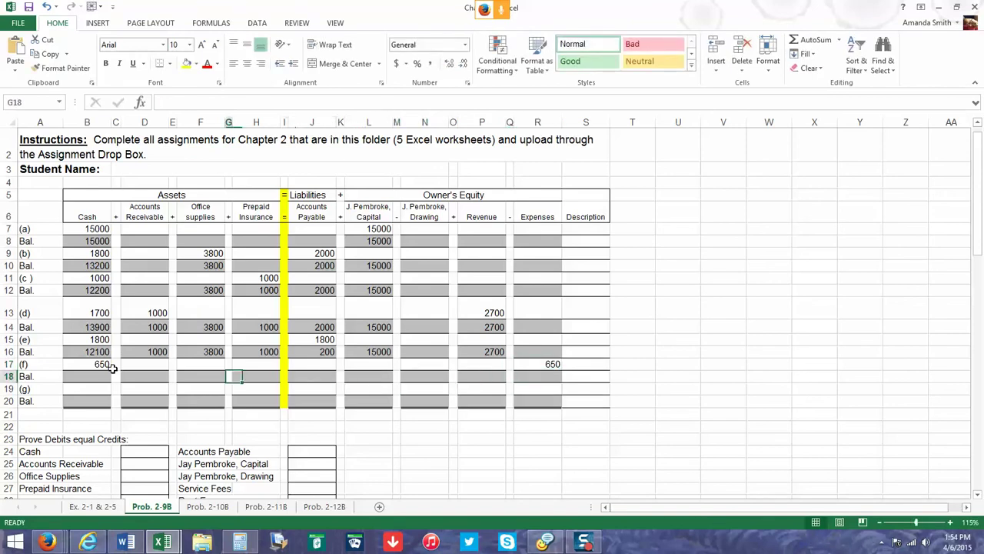
{"action": "key", "text": "Left"}
{"action": "key", "text": "Left"}
{"action": "key", "text": "Left"}
{"action": "key", "text": "Left"}
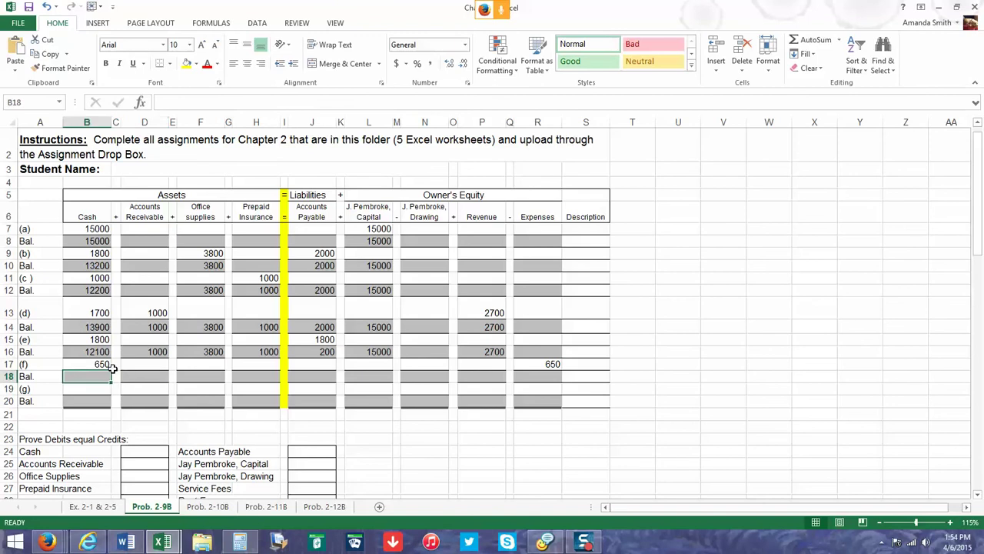
{"action": "left_click", "coordinate": [240, 542]}
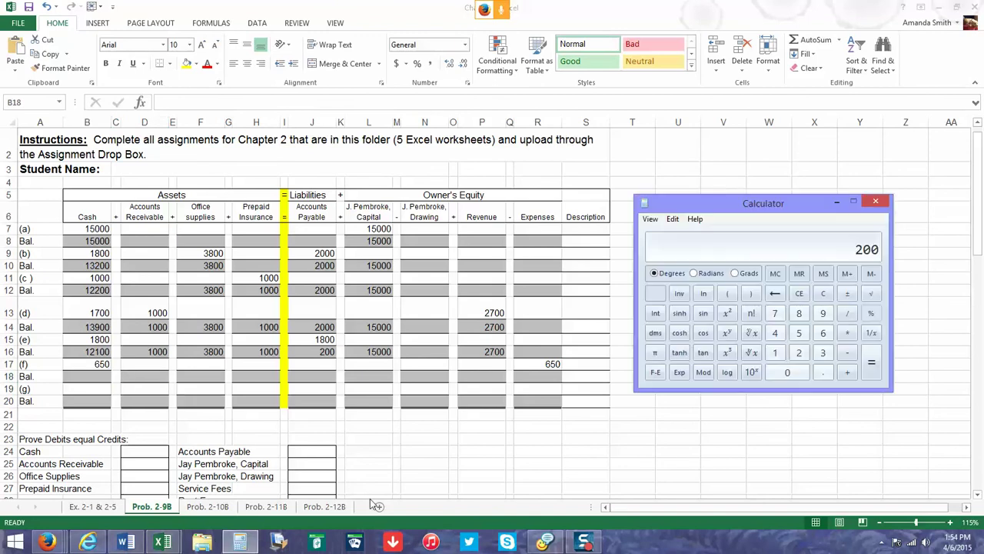
Compute 12100-650 in Calculator and enter 11450 as the row 18 Cash balance
{"action": "type", "text": "12100-650"}
{"action": "key", "text": "Return"}
{"action": "left_click", "coordinate": [97, 371]}
{"action": "type", "text": "11450"}
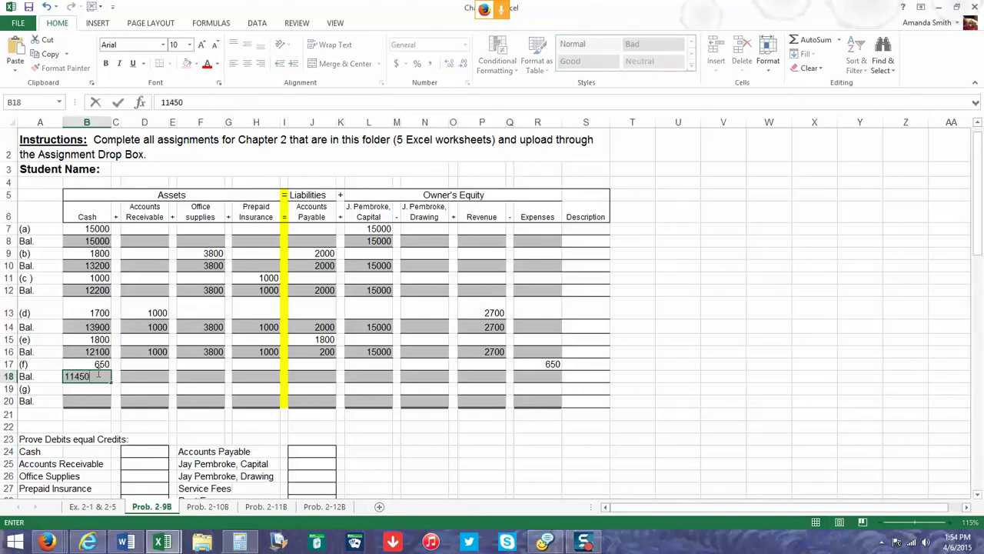
{"action": "key", "text": "Tab"}
Carry forward receivable 1000, office supplies 3800 and prepaid insurance 1000 on row 18
{"action": "key", "text": "Tab"}
{"action": "type", "text": "100"}
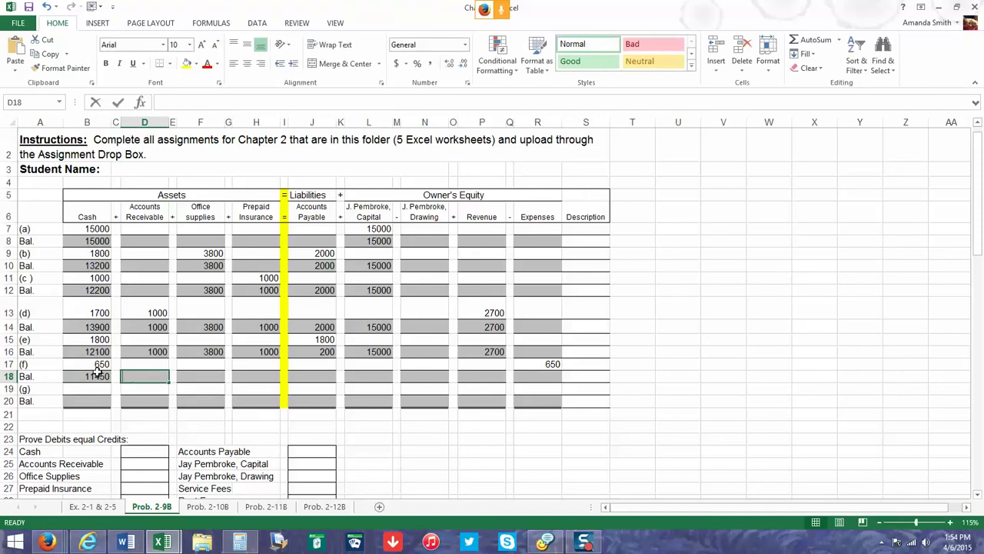
{"action": "type", "text": "00"}
{"action": "key", "text": "Tab"}
{"action": "key", "text": "Tab"}
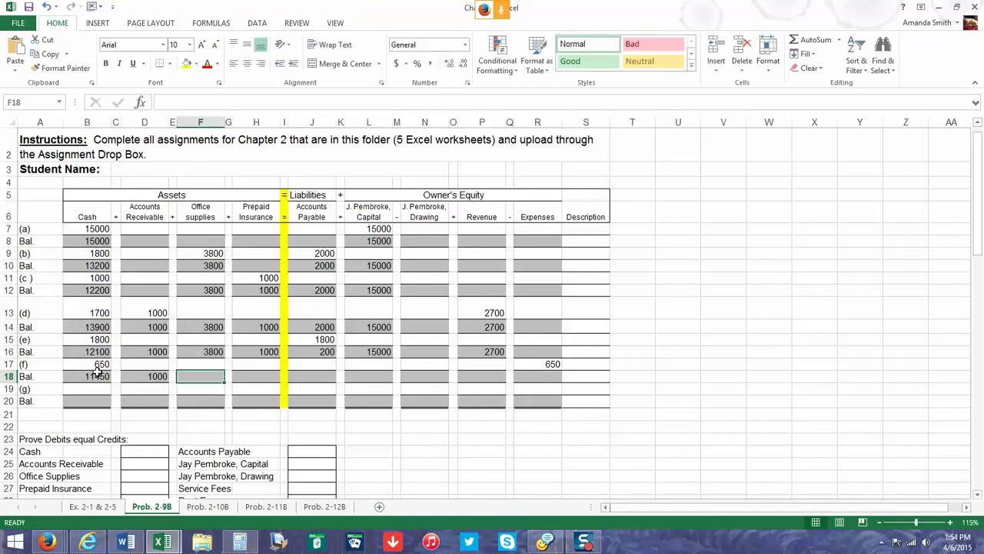
{"action": "type", "text": "3800"}
{"action": "key", "text": "Tab"}
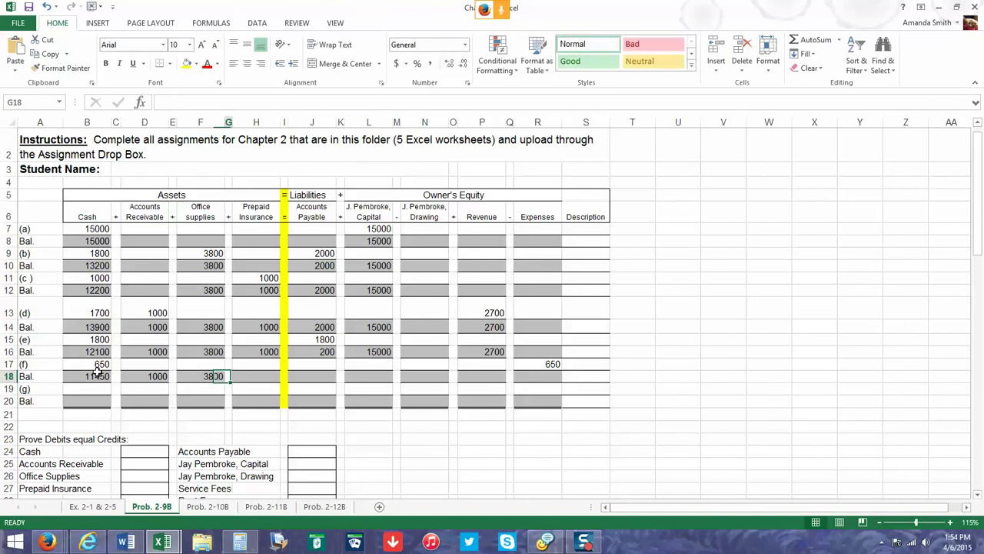
{"action": "key", "text": "Tab"}
{"action": "key", "text": "Tab"}
{"action": "type", "text": "10"}
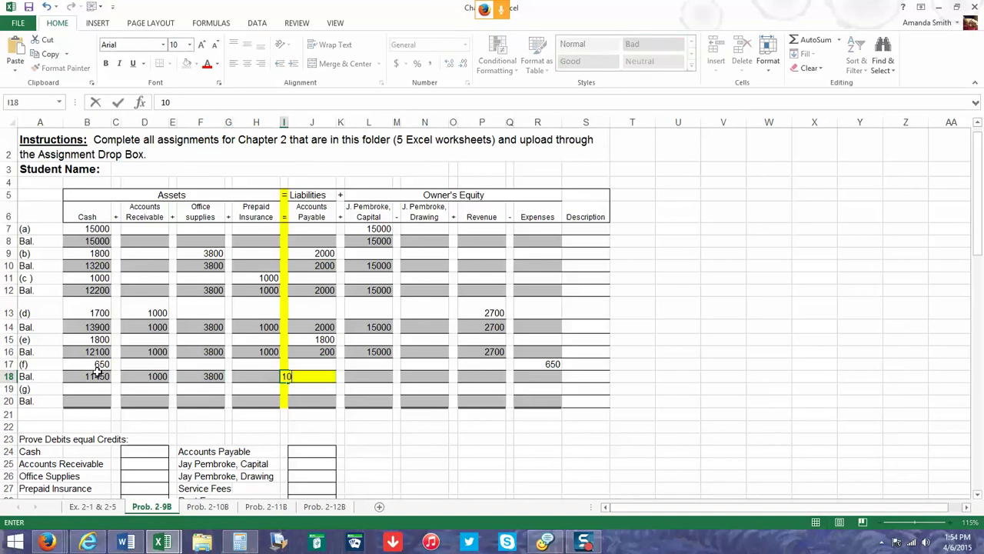
{"action": "type", "text": "0"}
{"action": "key", "text": "Escape"}
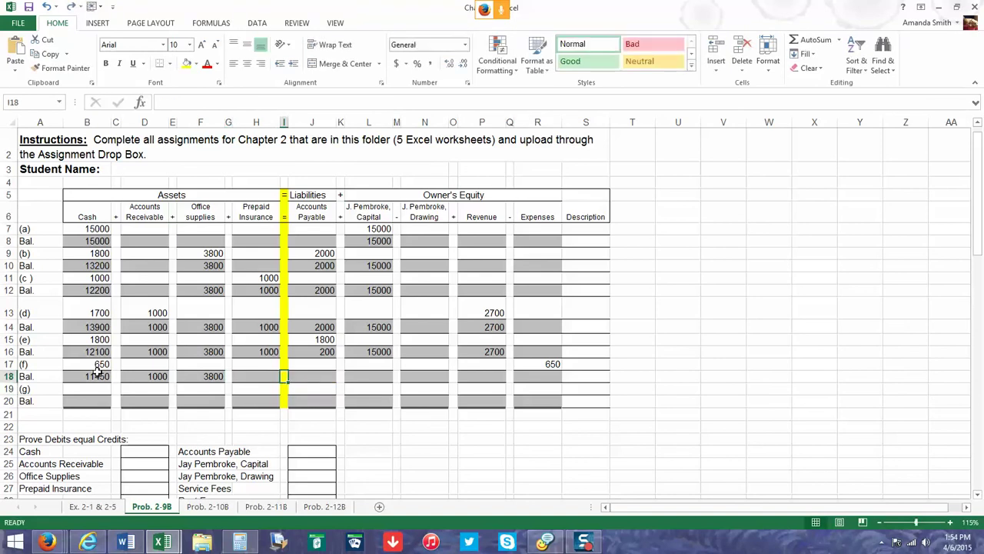
{"action": "key", "text": "Left"}
{"action": "type", "text": "100"}
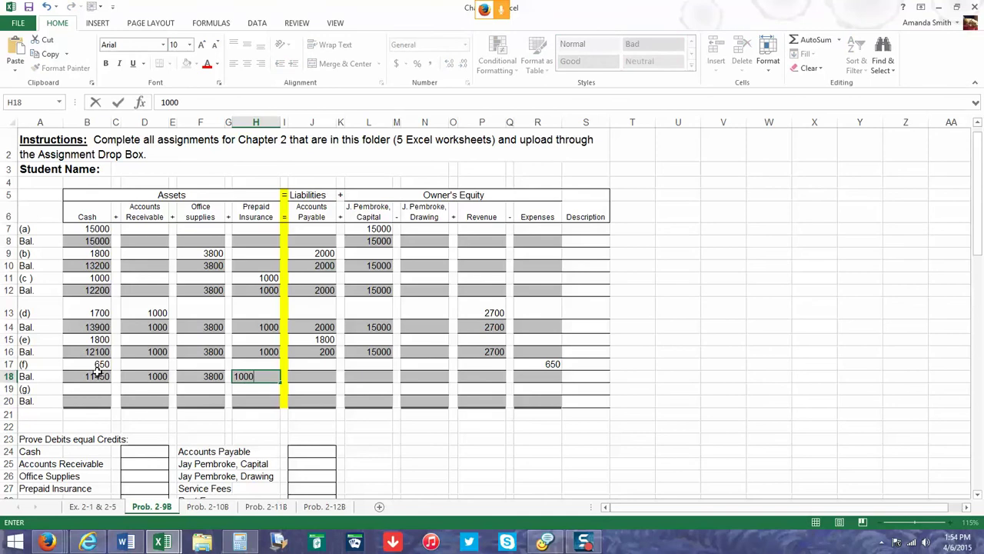
{"action": "key", "text": "Tab"}
Enter payable 200, capital 15000, revenue 2700 and expenses 650 to finish row 18
{"action": "key", "text": "Tab"}
{"action": "type", "text": "200"}
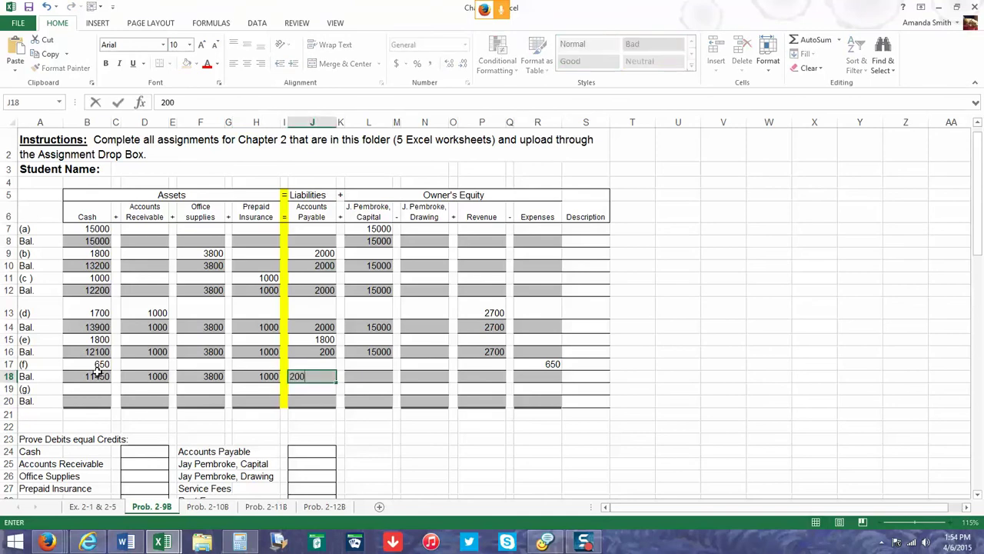
{"action": "key", "text": "Tab"}
{"action": "key", "text": "Tab"}
{"action": "type", "text": "1500"}
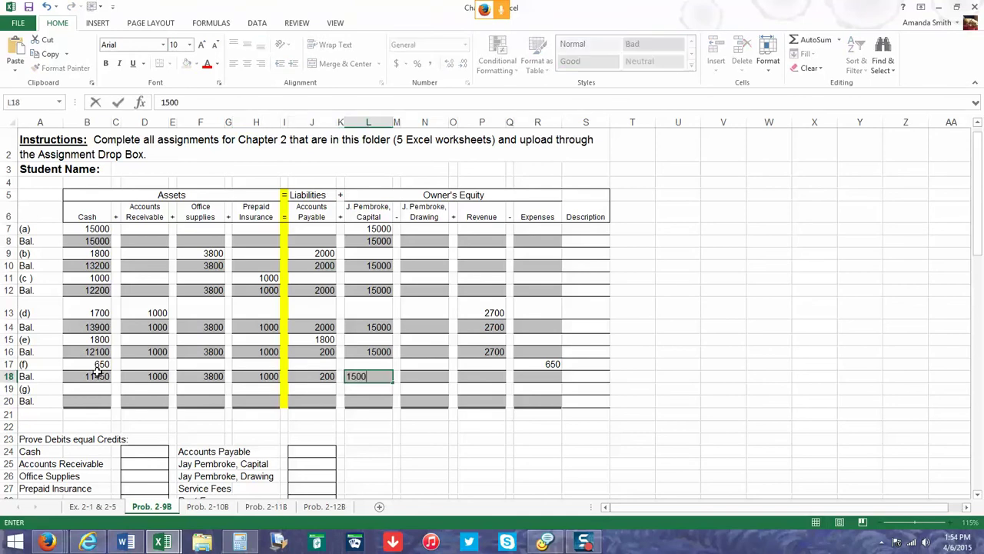
{"action": "key", "text": "Tab"}
{"action": "key", "text": "Tab"}
{"action": "key", "text": "Tab"}
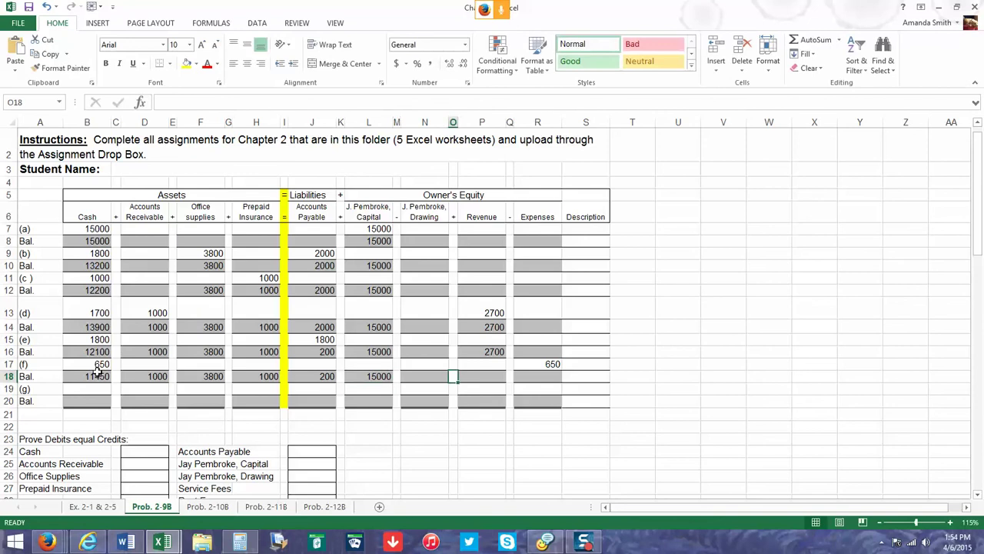
{"action": "key", "text": "Tab"}
{"action": "type", "text": "2700"}
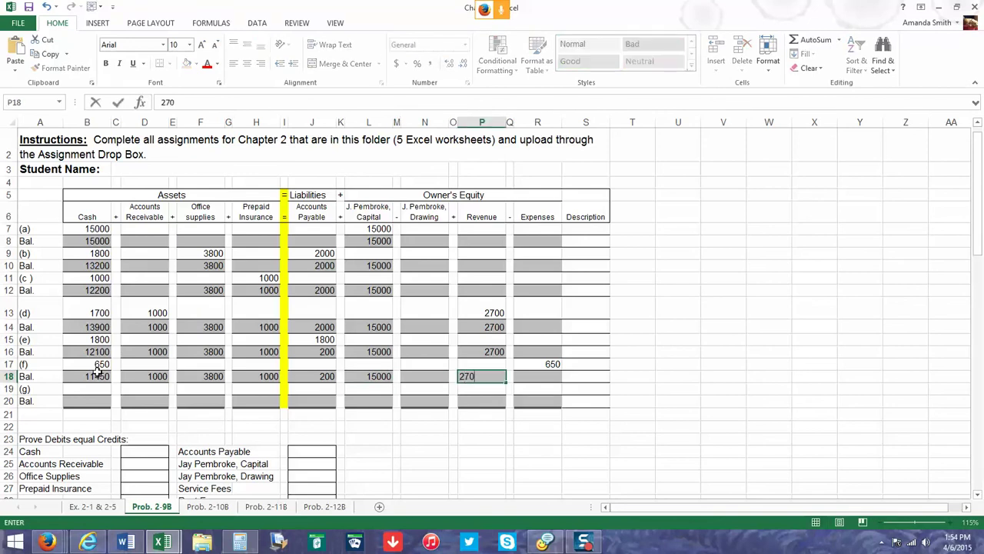
{"action": "key", "text": "Tab"}
{"action": "key", "text": "Tab"}
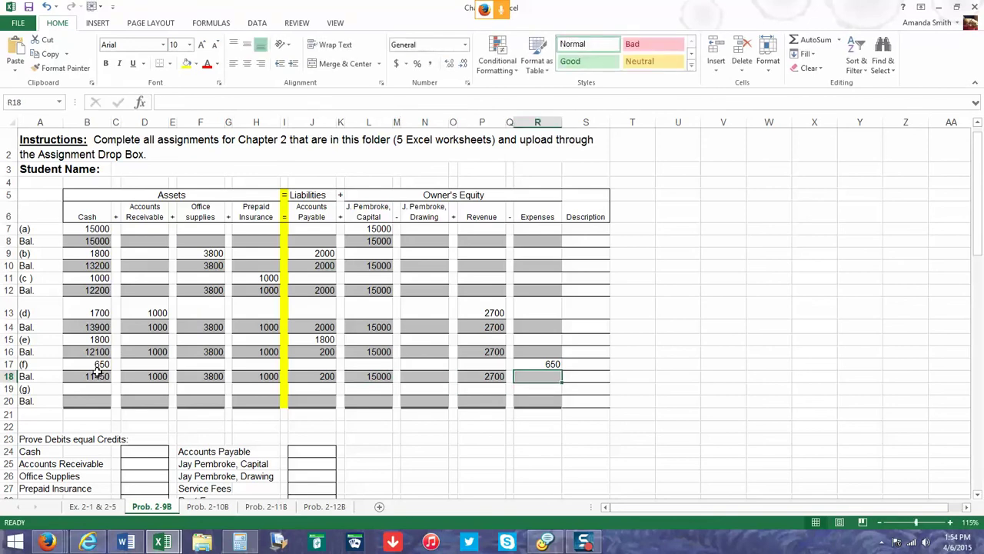
{"action": "type", "text": "650"}
{"action": "key", "text": "Return"}
{"action": "left_click", "coordinate": [82, 390]}
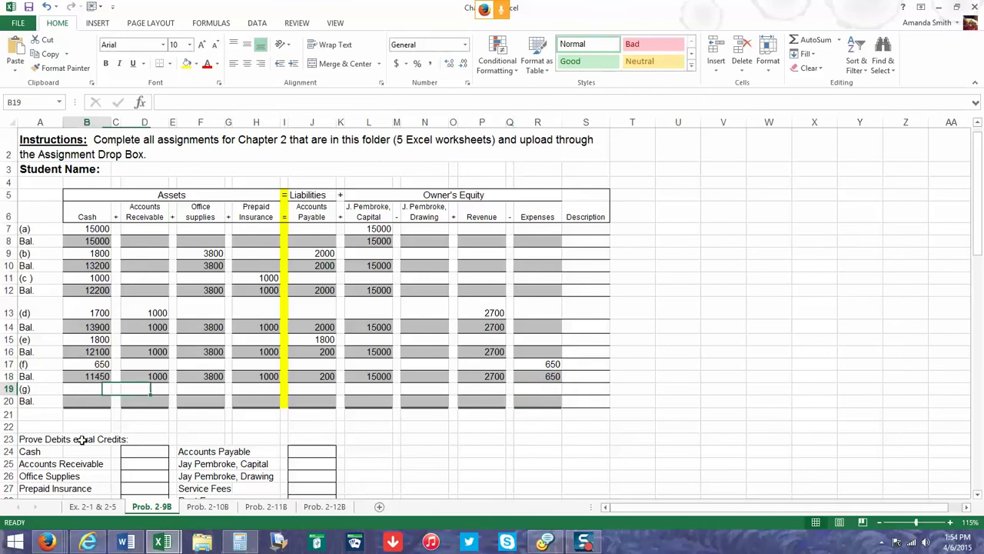
{"action": "left_click", "coordinate": [48, 542]}
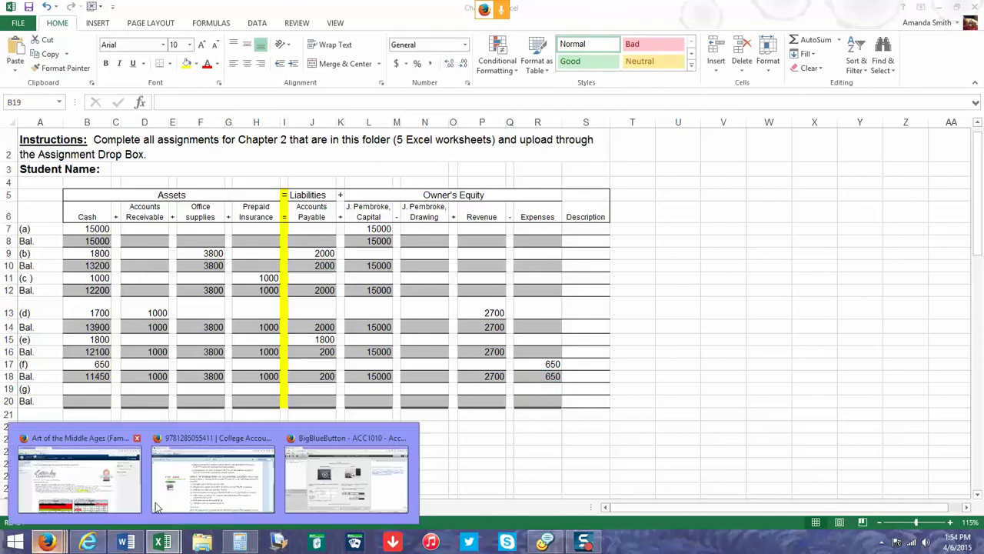
Review the P 2-9B transaction list, then bring the Chapter 2 Excel workbook back to the front
{"action": "left_click", "coordinate": [208, 482]}
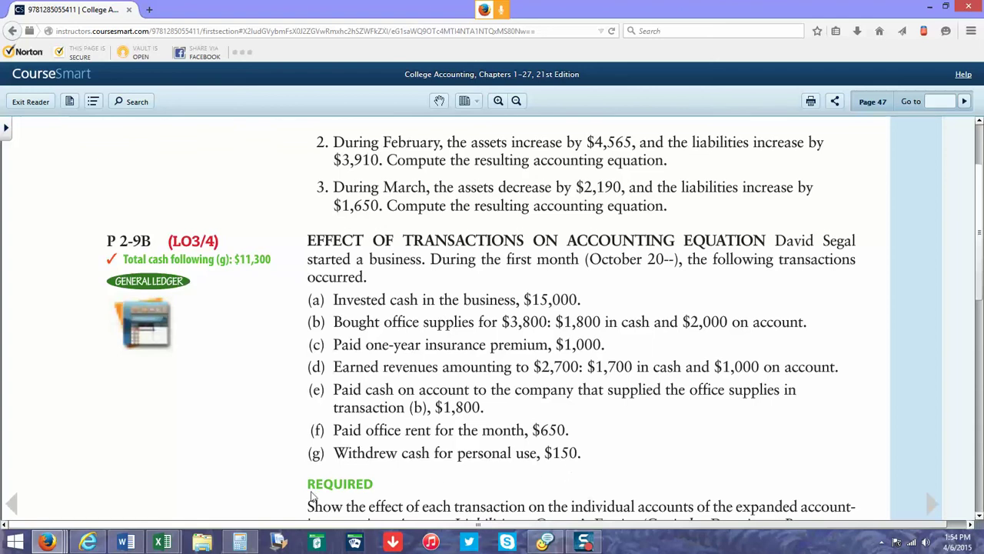
{"action": "left_click", "coordinate": [162, 542]}
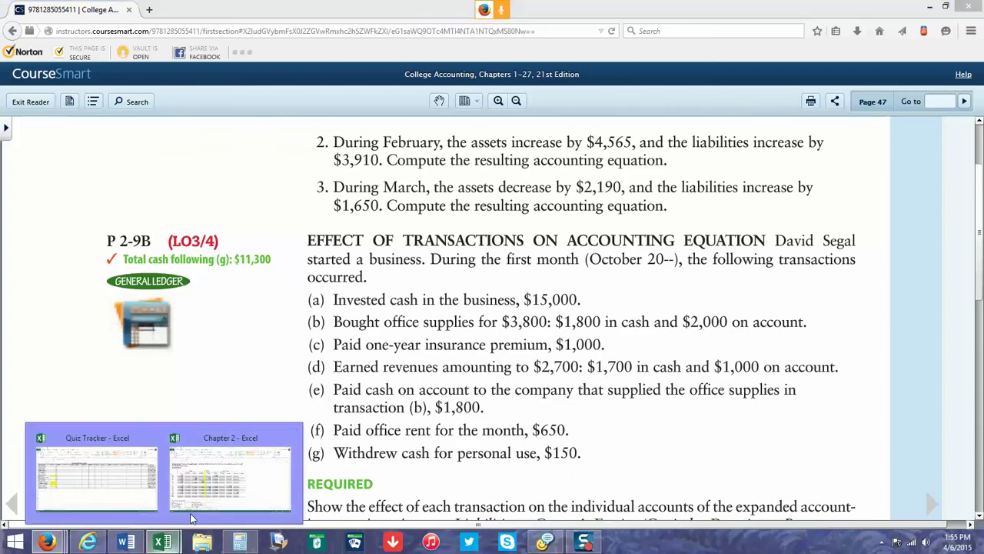
{"action": "left_click", "coordinate": [235, 471]}
Record transaction (g) as 150 under Cash and 150 under Drawing on row 19
{"action": "type", "text": "15"}
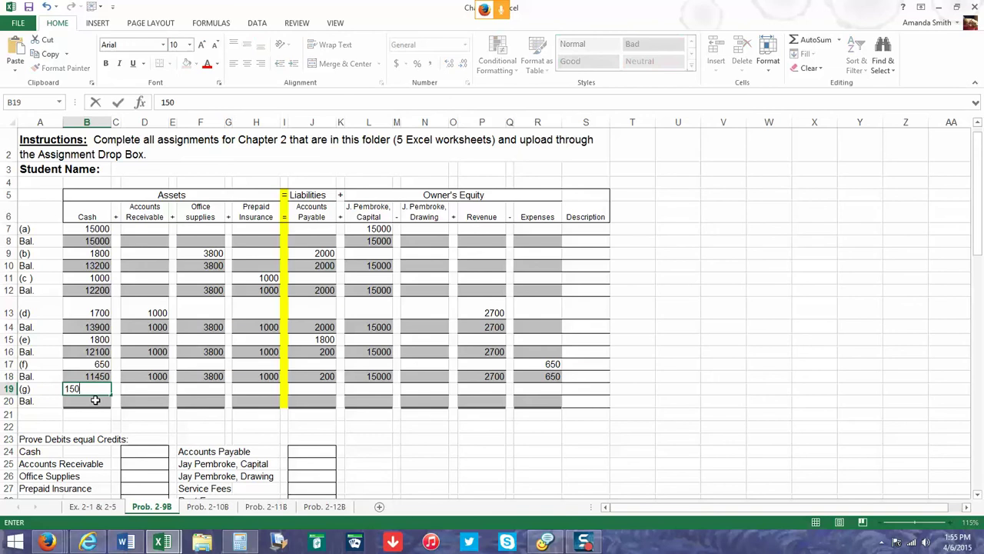
{"action": "type", "text": "0"}
{"action": "key", "text": "Right"}
{"action": "key", "text": "Right"}
{"action": "key", "text": "Right"}
{"action": "key", "text": "Right"}
{"action": "key", "text": "Right"}
{"action": "key", "text": "Right"}
{"action": "key", "text": "Right"}
{"action": "key", "text": "Right"}
{"action": "key", "text": "Right"}
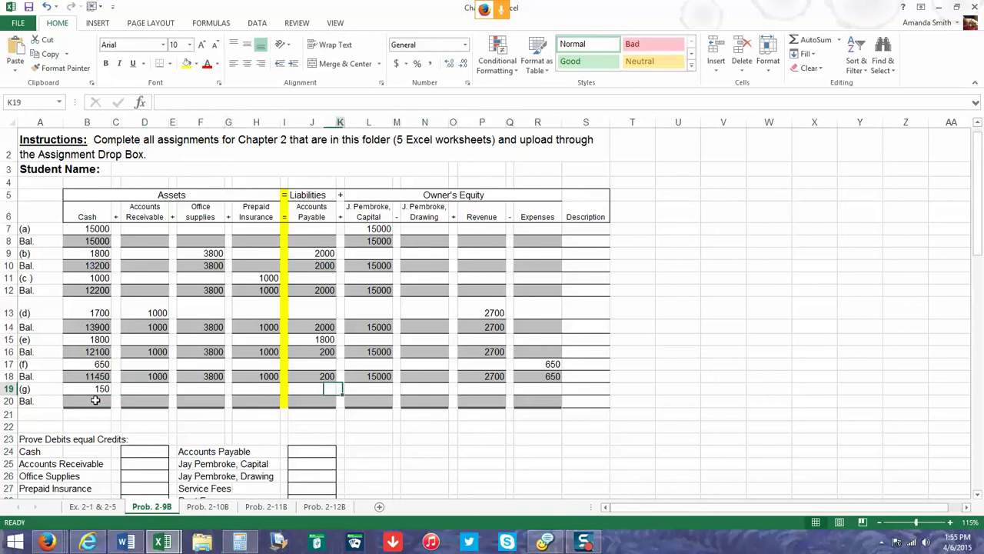
{"action": "key", "text": "Right"}
{"action": "key", "text": "Right"}
{"action": "key", "text": "Right"}
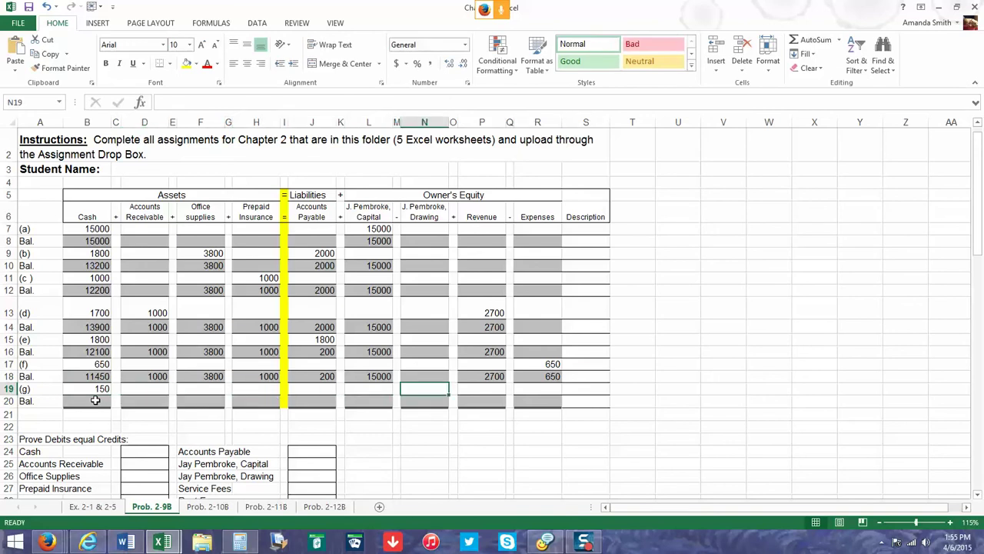
{"action": "type", "text": "150"}
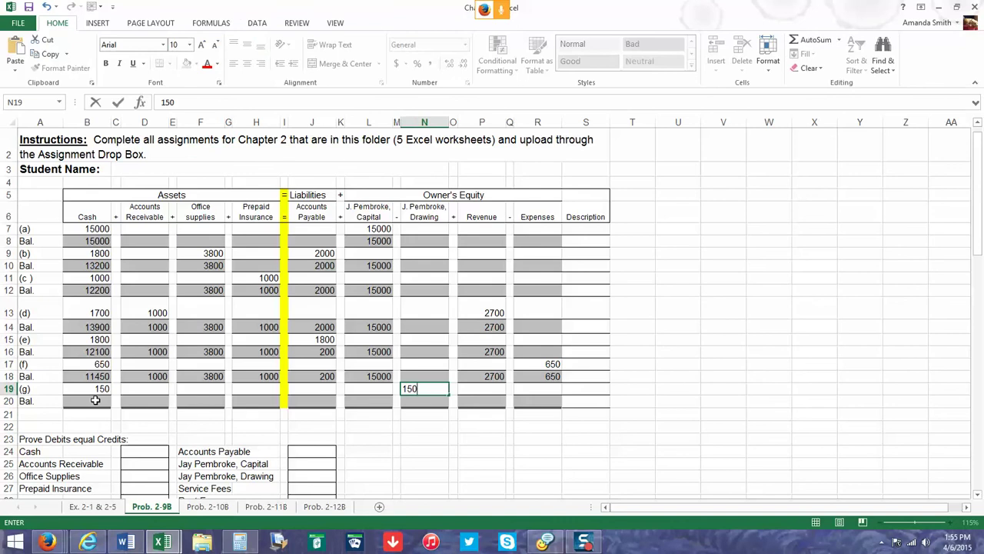
{"action": "key", "text": "Return"}
{"action": "key", "text": "Left"}
{"action": "key", "text": "Left"}
{"action": "key", "text": "Left"}
{"action": "key", "text": "Left"}
{"action": "key", "text": "Left"}
{"action": "key", "text": "Left"}
{"action": "key", "text": "Left"}
{"action": "key", "text": "Left"}
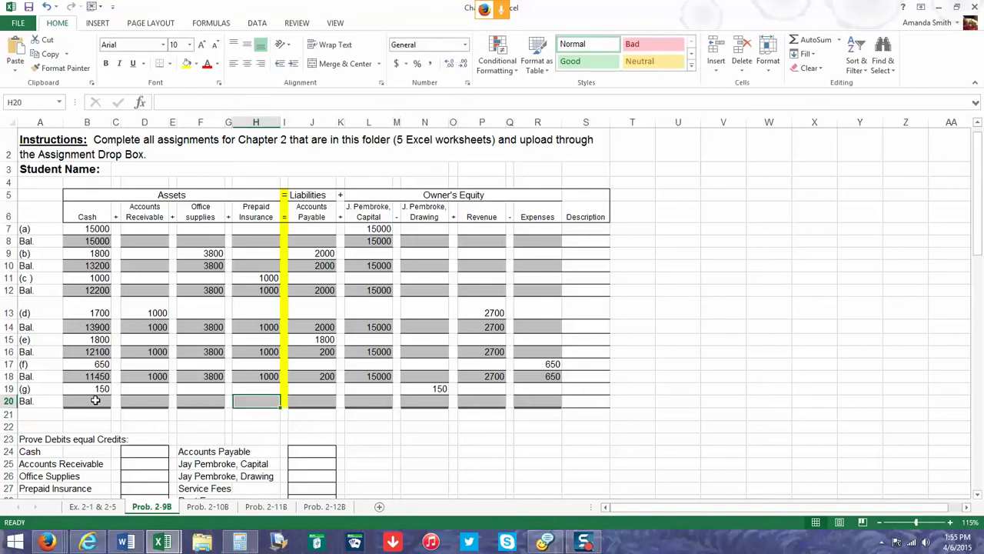
{"action": "key", "text": "Left"}
{"action": "key", "text": "Left"}
{"action": "key", "text": "Left"}
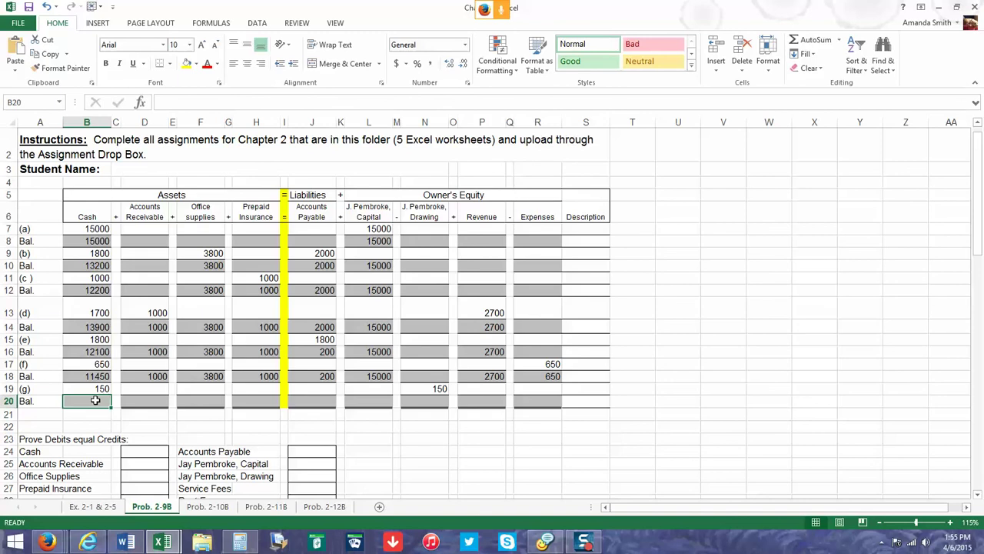
Compute 11450-150 in Calculator and enter 11300 as the row 20 Cash balance
{"action": "left_click", "coordinate": [240, 542]}
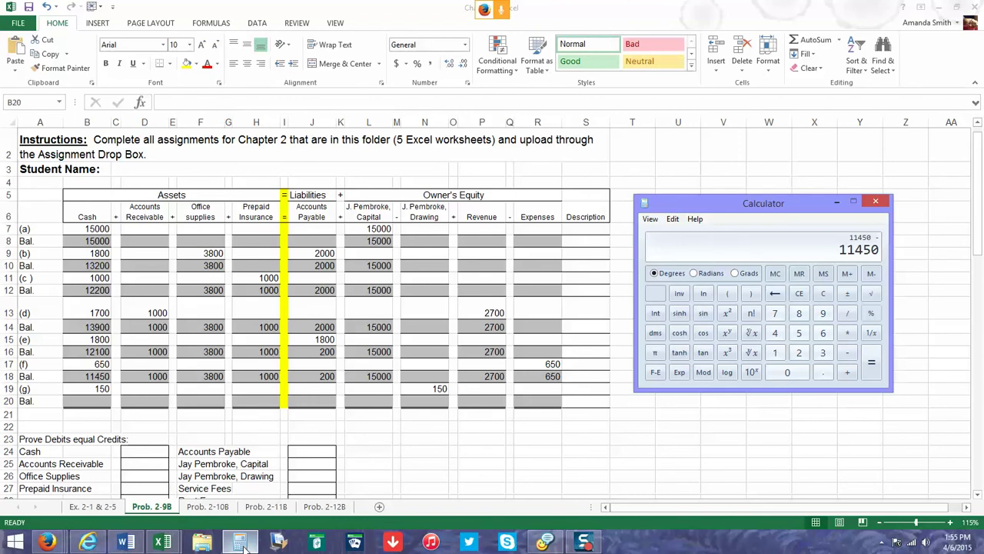
{"action": "type", "text": "150"}
{"action": "key", "text": "Return"}
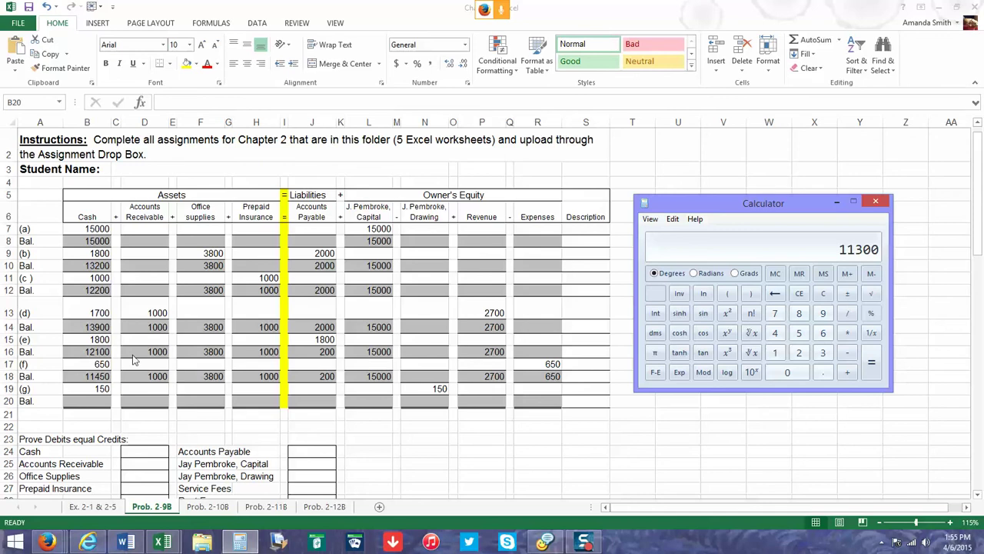
{"action": "left_click", "coordinate": [93, 403]}
{"action": "type", "text": "11300"}
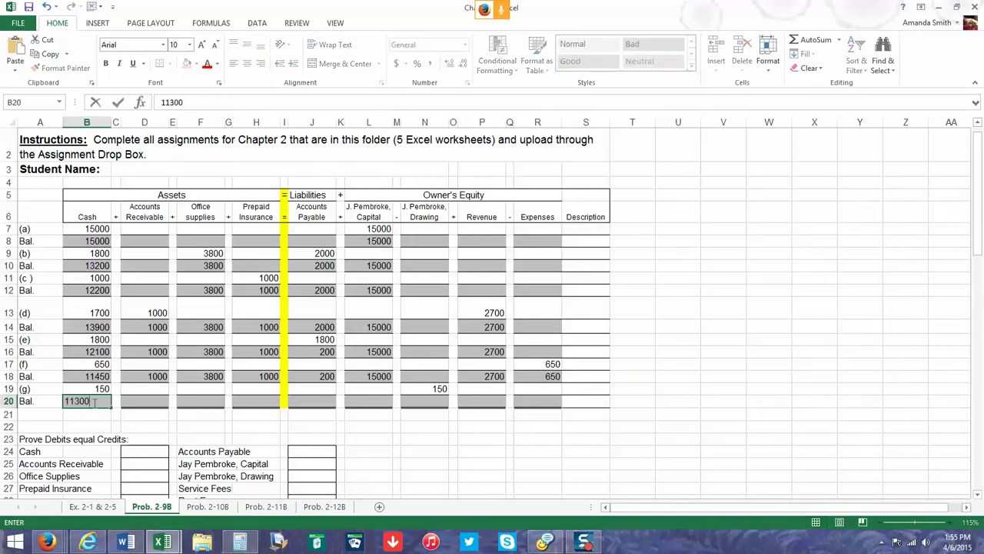
{"action": "key", "text": "Tab"}
{"action": "key", "text": "Tab"}
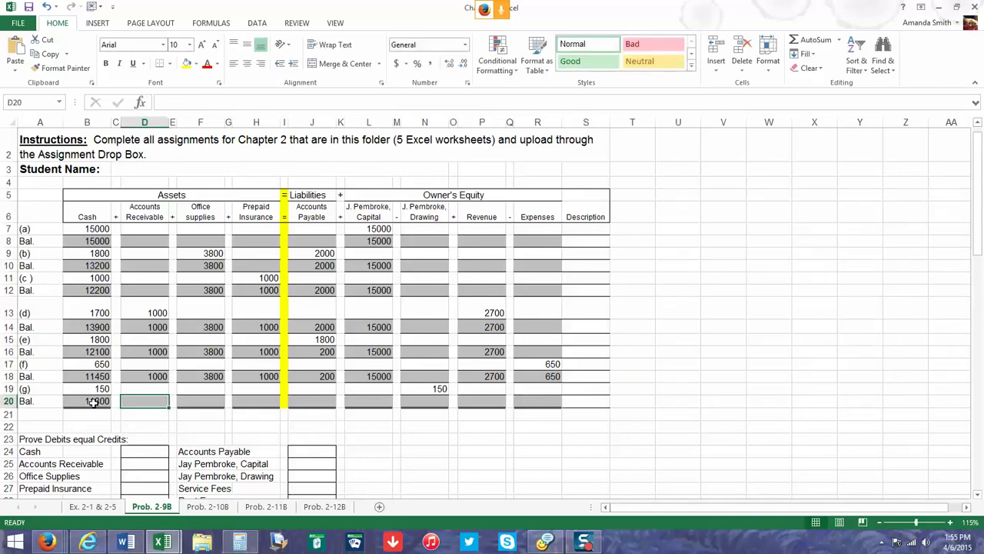
Carry forward receivable 1000, office supplies 3800 and prepaid insurance 1000 on row 20
{"action": "type", "text": "1000"}
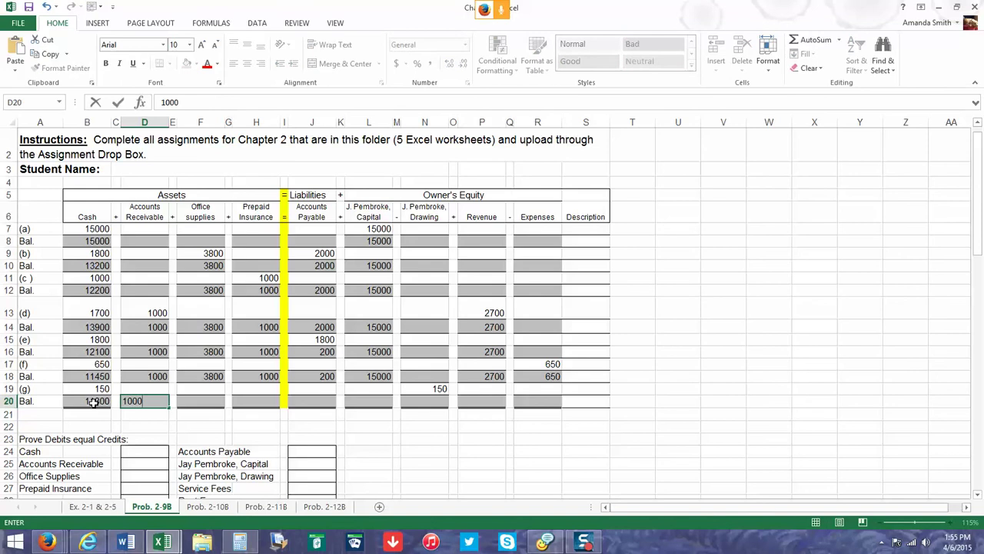
{"action": "key", "text": "Tab"}
{"action": "key", "text": "Tab"}
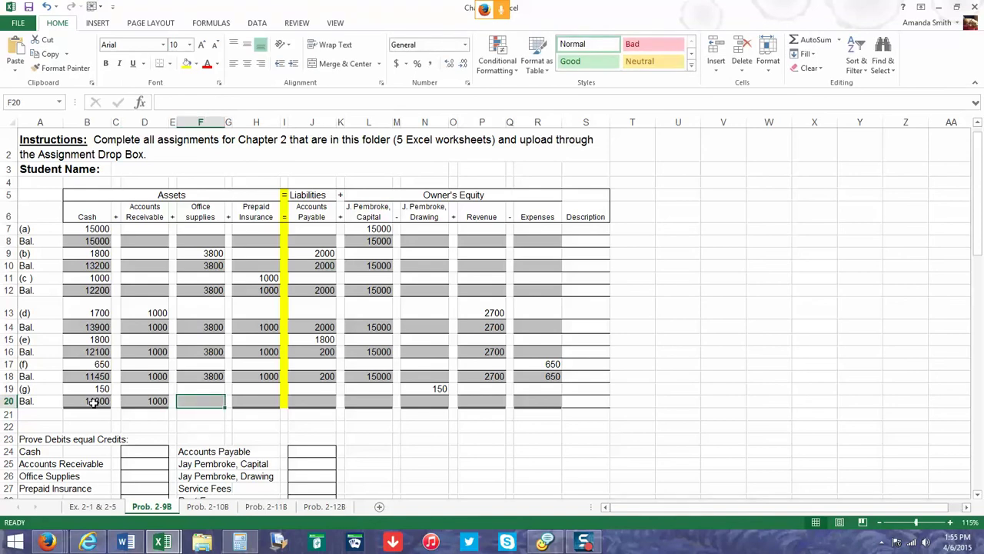
{"action": "type", "text": "3800"}
{"action": "key", "text": "Tab"}
{"action": "key", "text": "Tab"}
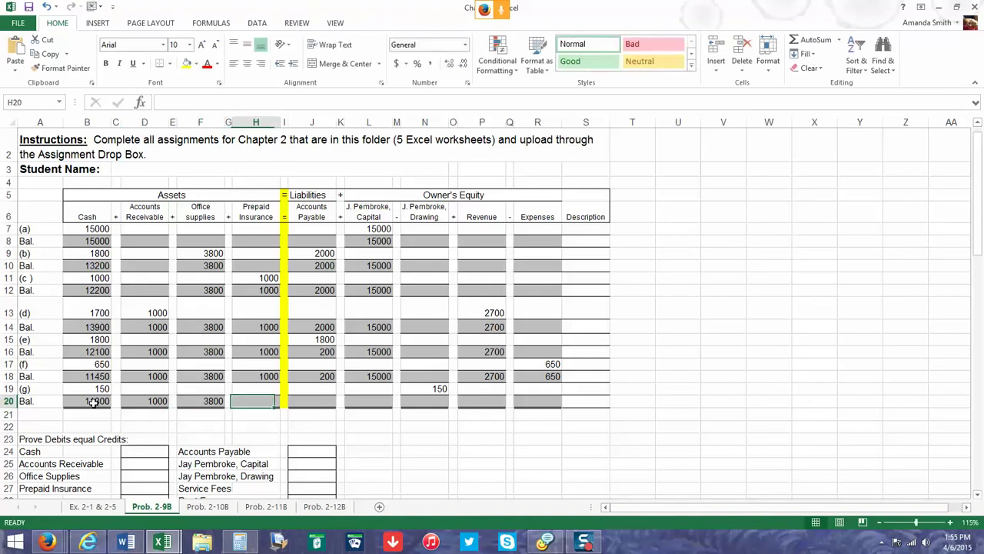
{"action": "type", "text": "1000"}
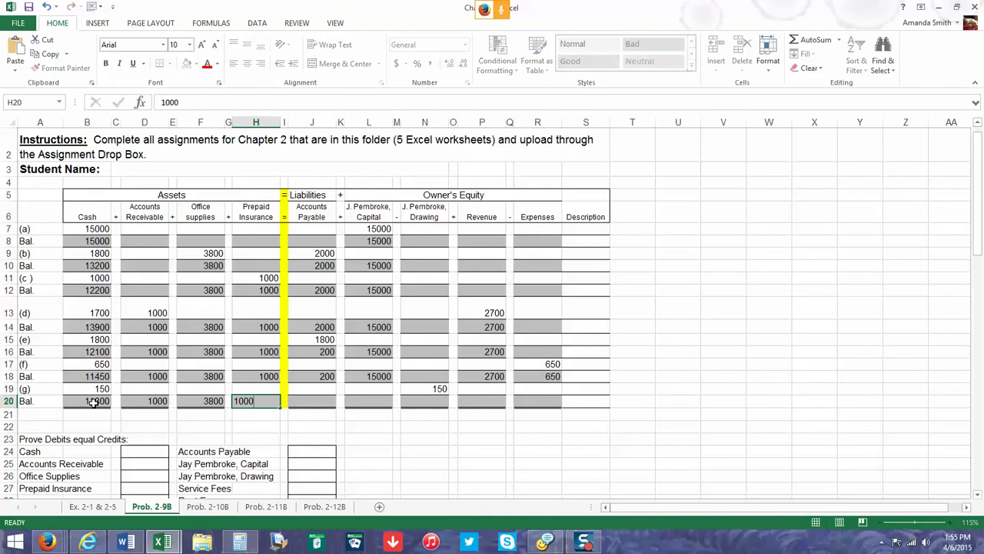
{"action": "key", "text": "Tab"}
Enter payable 200, capital 15000, drawing 150, revenue 2700 and expenses 650 on row 20
{"action": "key", "text": "Tab"}
{"action": "type", "text": "20"}
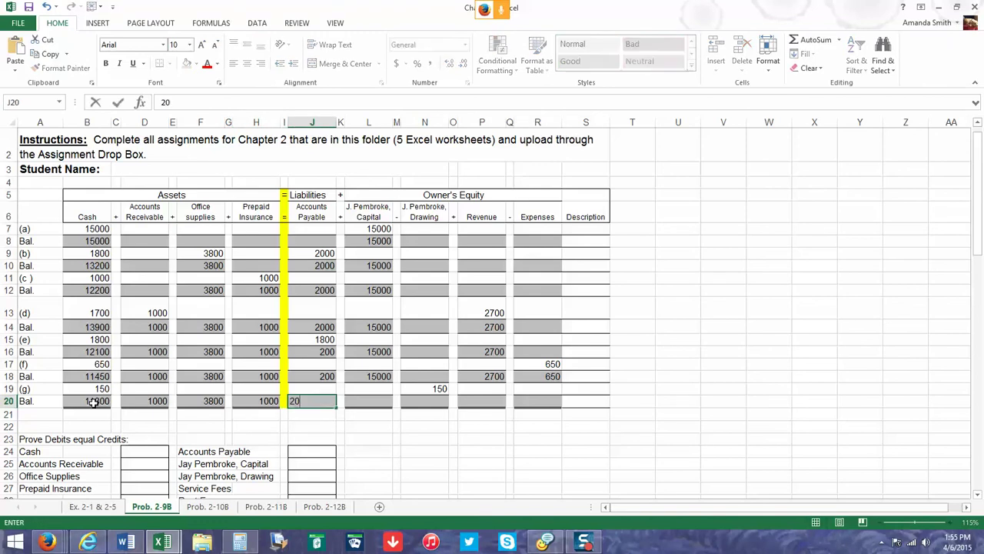
{"action": "key", "text": "Tab"}
{"action": "key", "text": "Tab"}
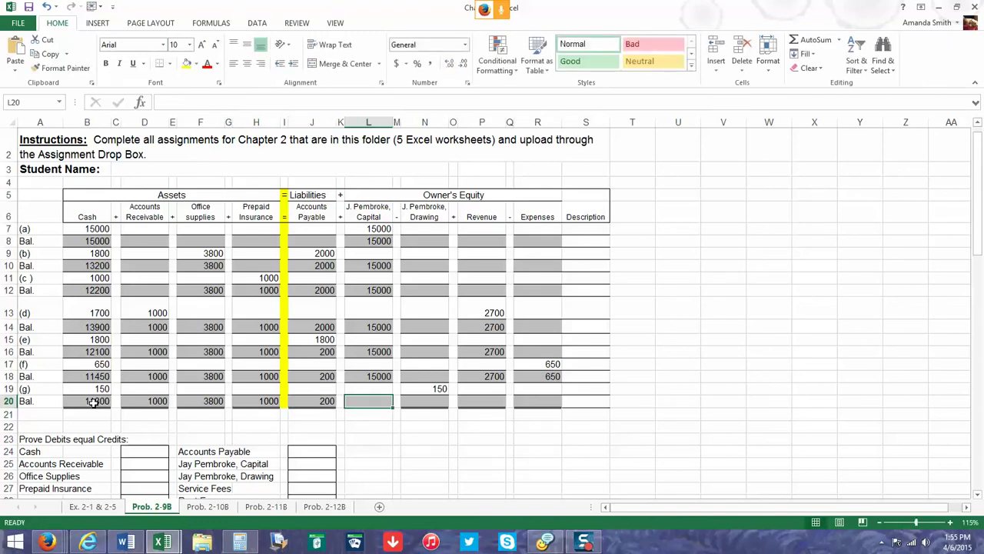
{"action": "type", "text": "150"}
{"action": "key", "text": "Tab"}
{"action": "key", "text": "Tab"}
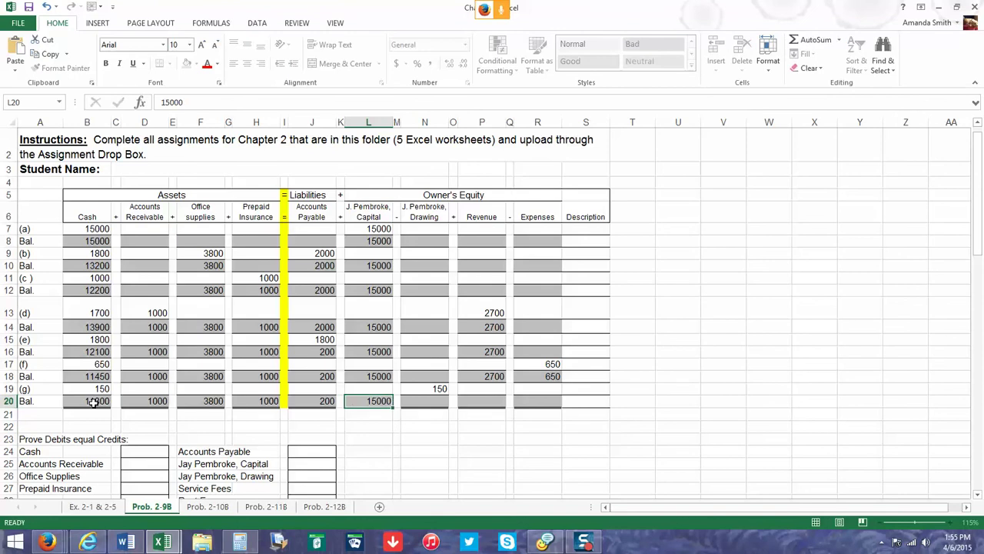
{"action": "type", "text": "150"}
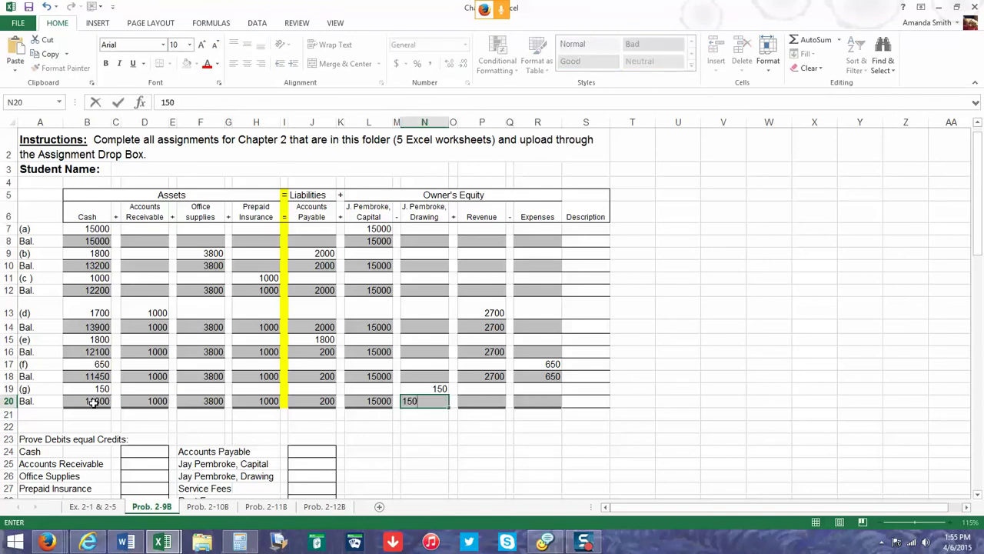
{"action": "key", "text": "Tab"}
{"action": "key", "text": "Tab"}
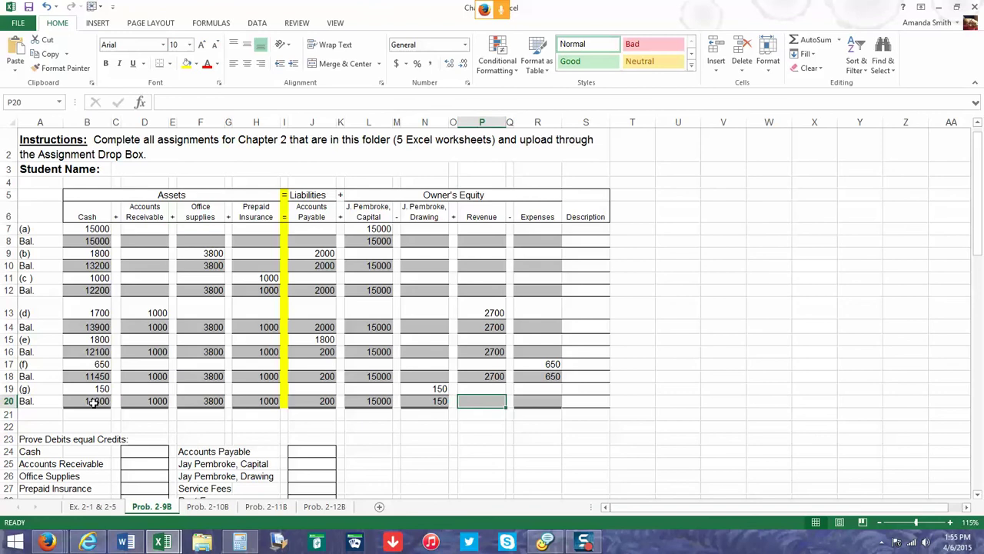
{"action": "type", "text": "2700"}
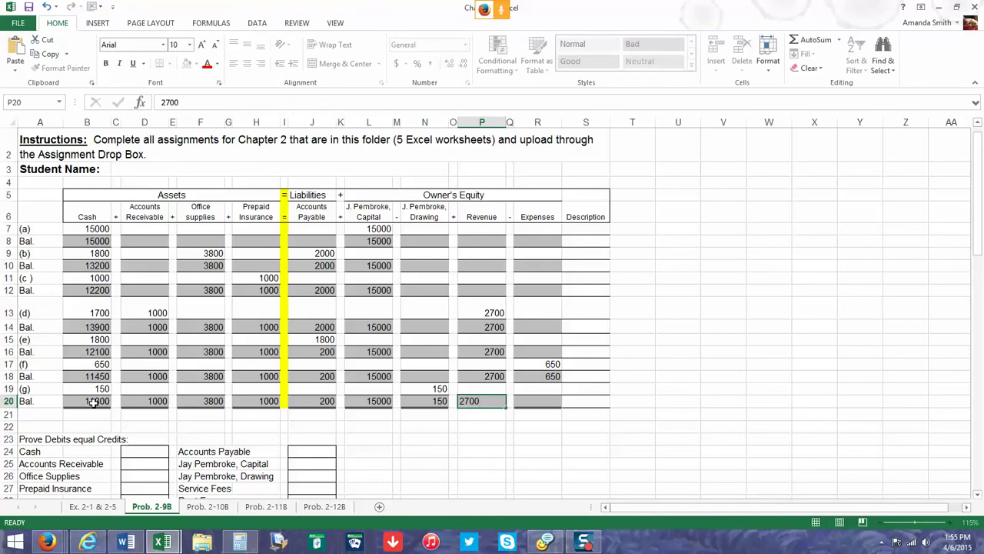
{"action": "key", "text": "Tab"}
{"action": "key", "text": "Tab"}
{"action": "type", "text": "650"}
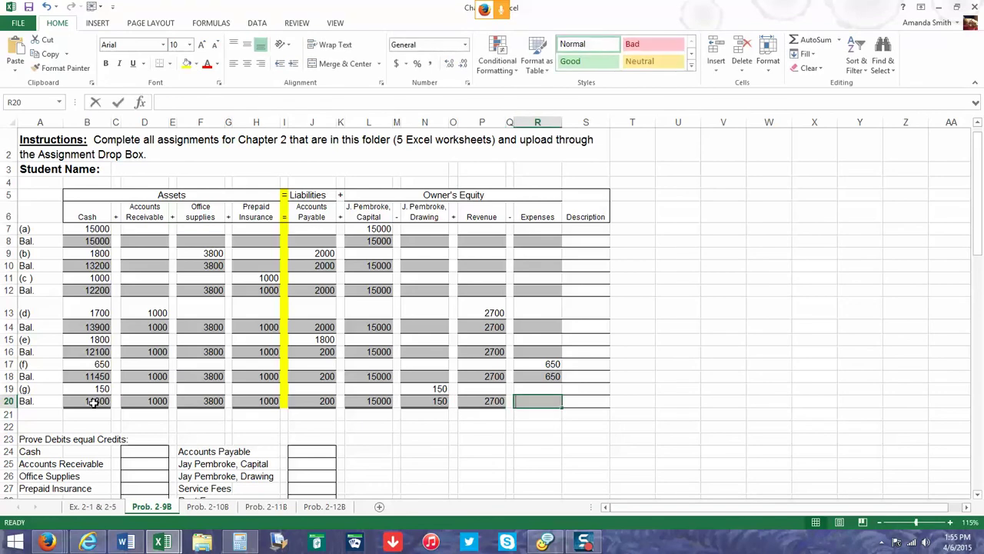
{"action": "key", "text": "Return"}
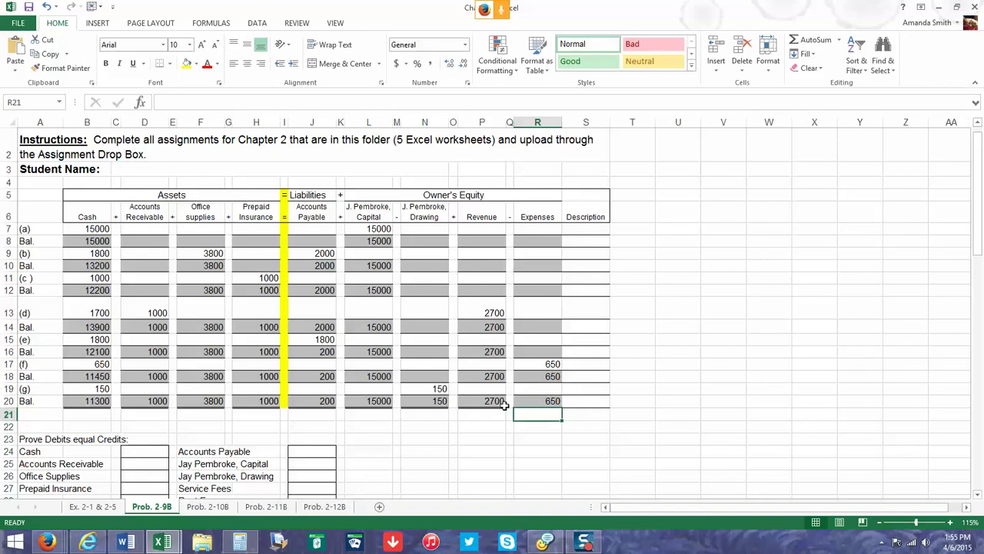
{"action": "scroll", "coordinate": [485, 406], "scroll_direction": "down", "scroll_amount": 1}
Enter the asset balances 11300, 1000, 3800 and 1000 in the debits proof list
{"action": "left_click", "coordinate": [142, 393]}
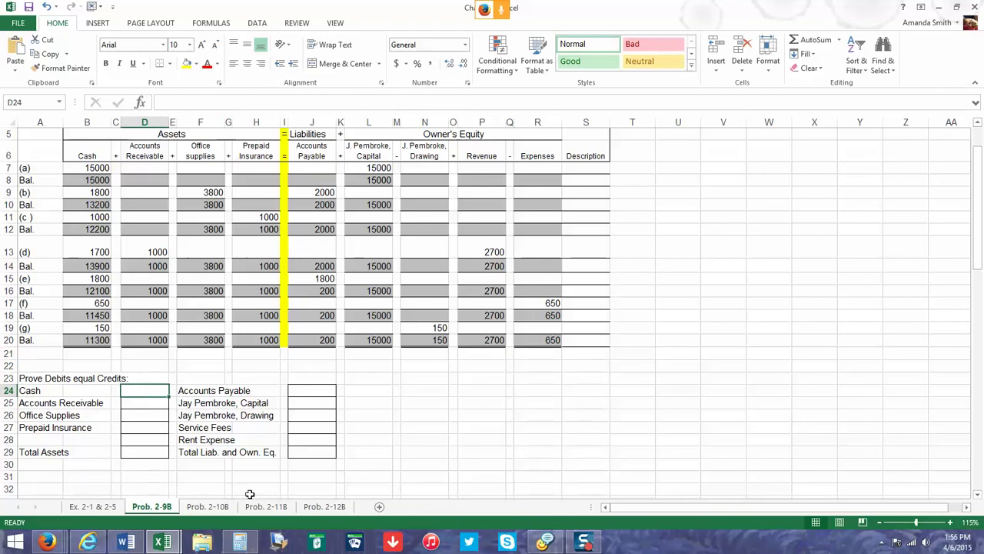
{"action": "type", "text": "13"}
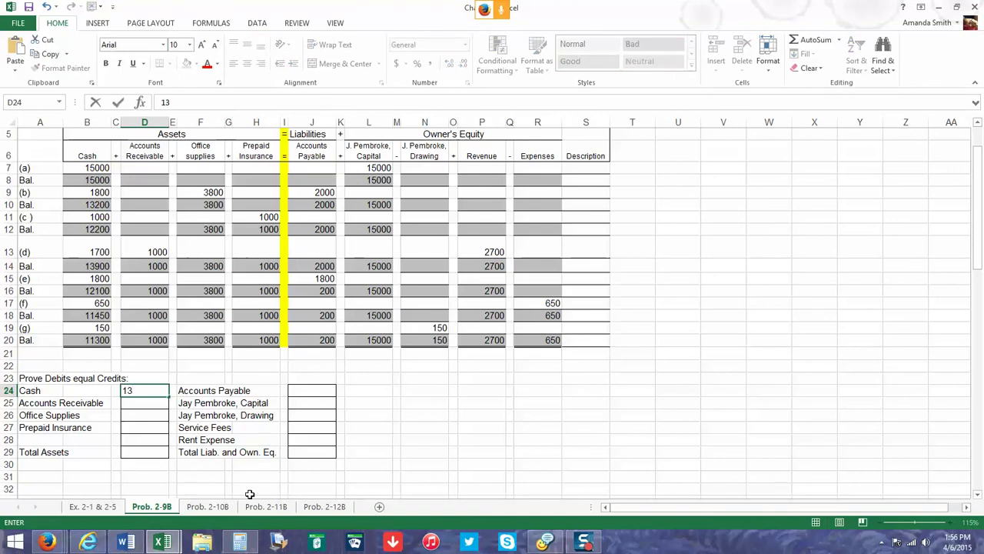
{"action": "key", "text": "BackSpace"}
{"action": "type", "text": "12"}
{"action": "key", "text": "BackSpace"}
{"action": "type", "text": "300"}
{"action": "key", "text": "Return"}
{"action": "type", "text": "10"}
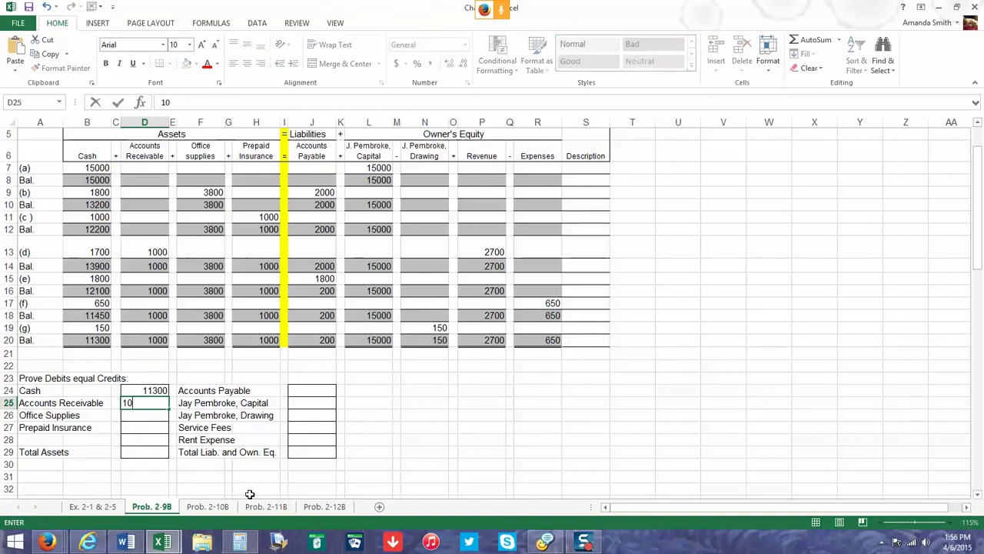
{"action": "type", "text": "00"}
{"action": "key", "text": "Return"}
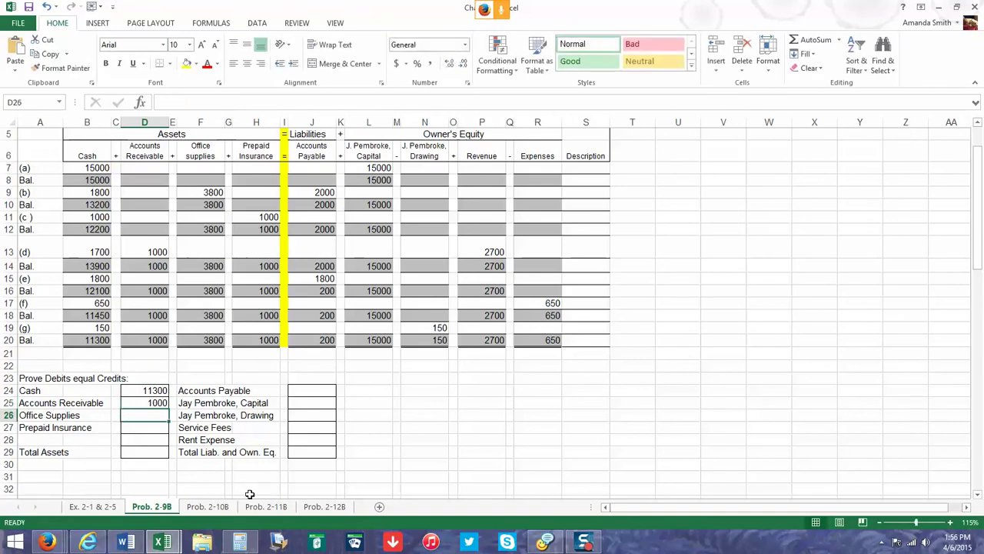
{"action": "type", "text": "3800"}
{"action": "key", "text": "Return"}
{"action": "type", "text": "1000"}
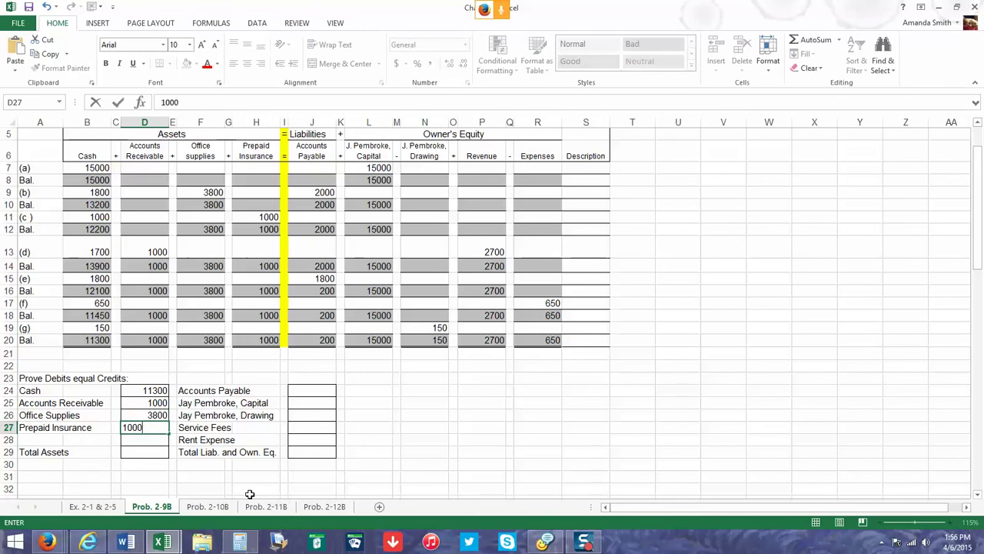
{"action": "key", "text": "Return"}
AutoSum the asset amounts into Total Assets, giving 17100
{"action": "scroll", "coordinate": [198, 417], "scroll_direction": "up", "scroll_amount": 2}
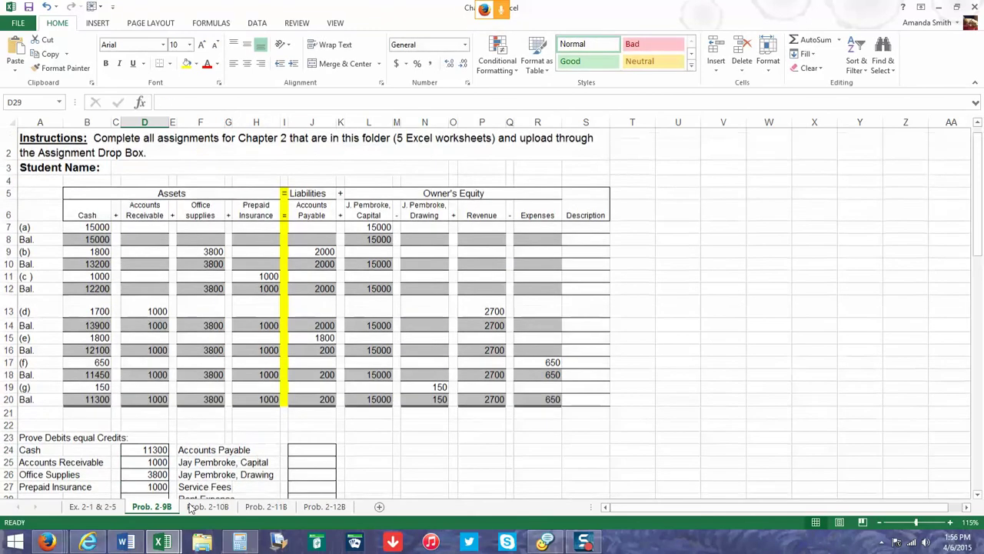
{"action": "scroll", "coordinate": [198, 418], "scroll_direction": "down", "scroll_amount": 3}
{"action": "left_click", "coordinate": [150, 371]}
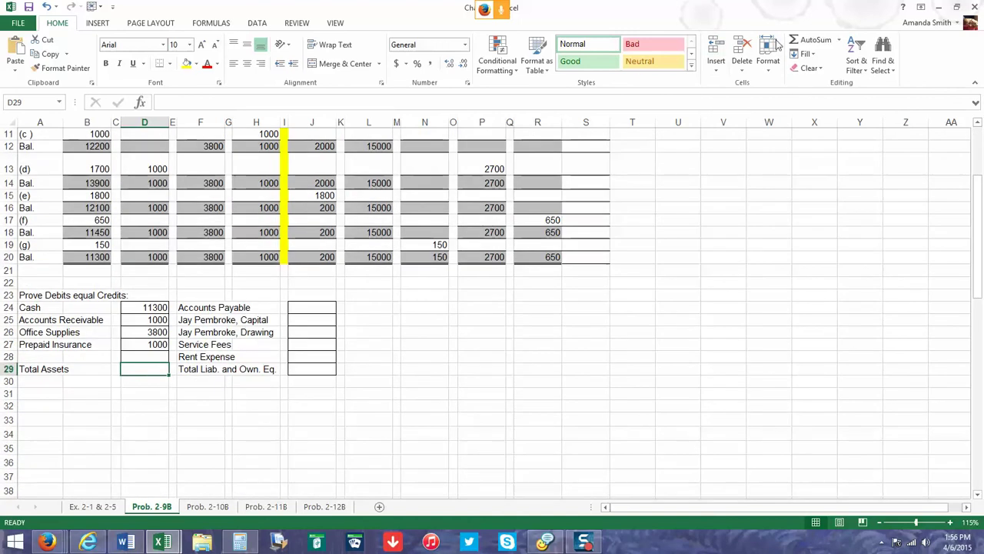
{"action": "left_click", "coordinate": [800, 39]}
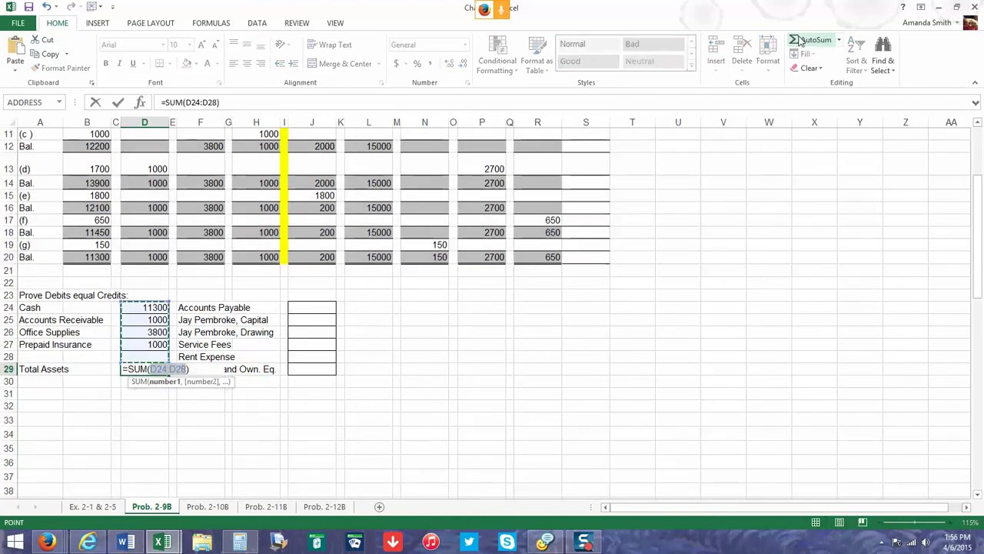
{"action": "key", "text": "Return"}
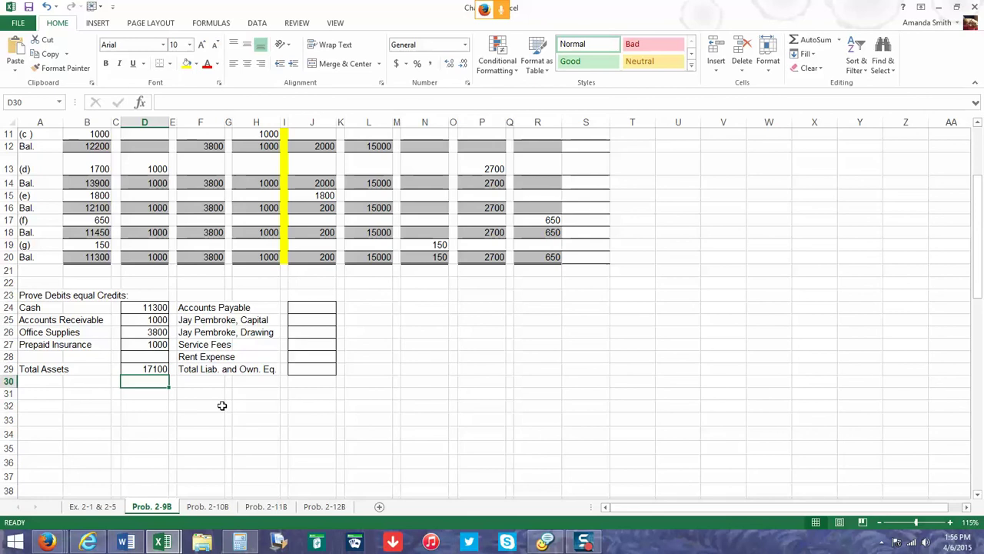
{"action": "left_click", "coordinate": [311, 301]}
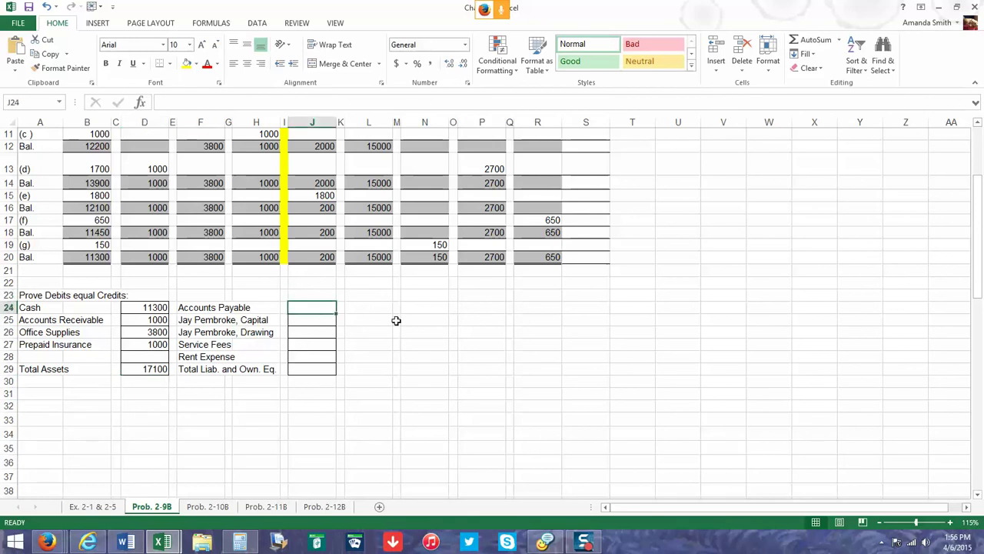
Enter 200 payable, 15000 capital, 150 drawing, 2700 service fees and 650 rent expense
{"action": "scroll", "coordinate": [382, 322], "scroll_direction": "up", "scroll_amount": 4}
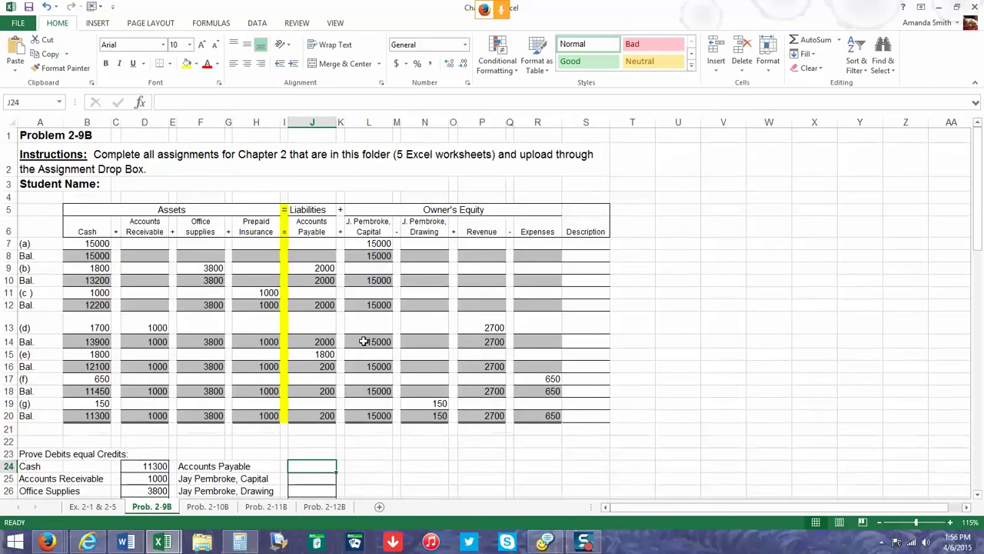
{"action": "scroll", "coordinate": [365, 342], "scroll_direction": "down", "scroll_amount": 1}
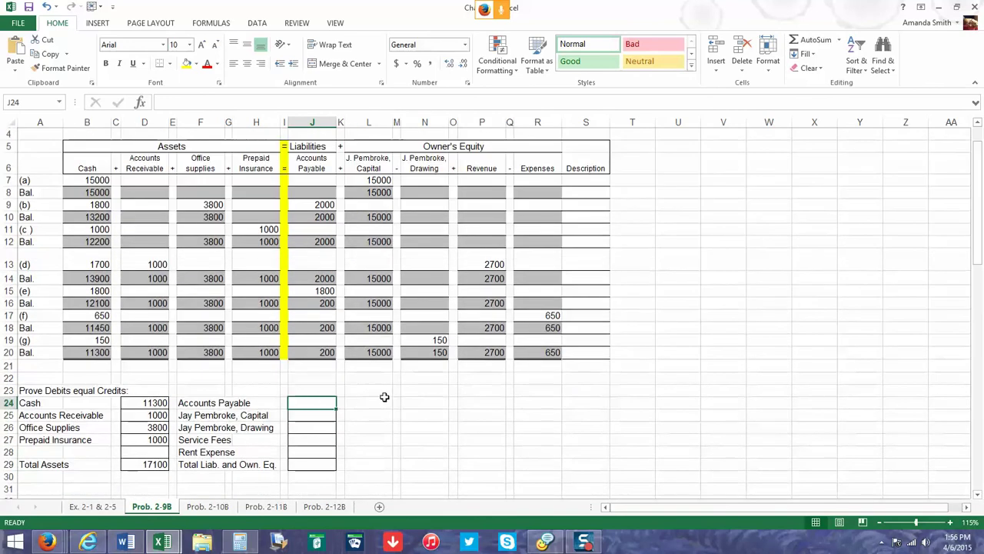
{"action": "type", "text": "200"}
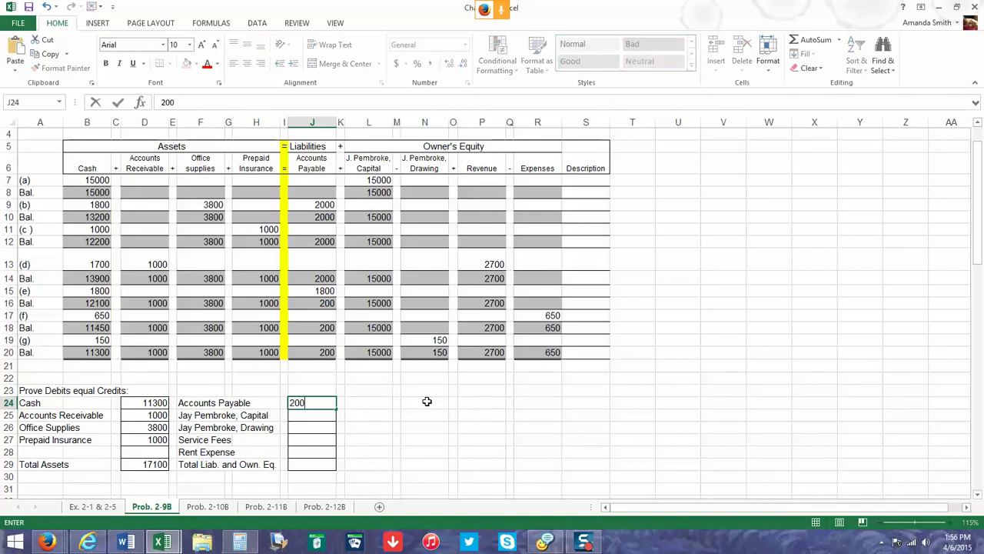
{"action": "key", "text": "Return"}
{"action": "type", "text": "150"}
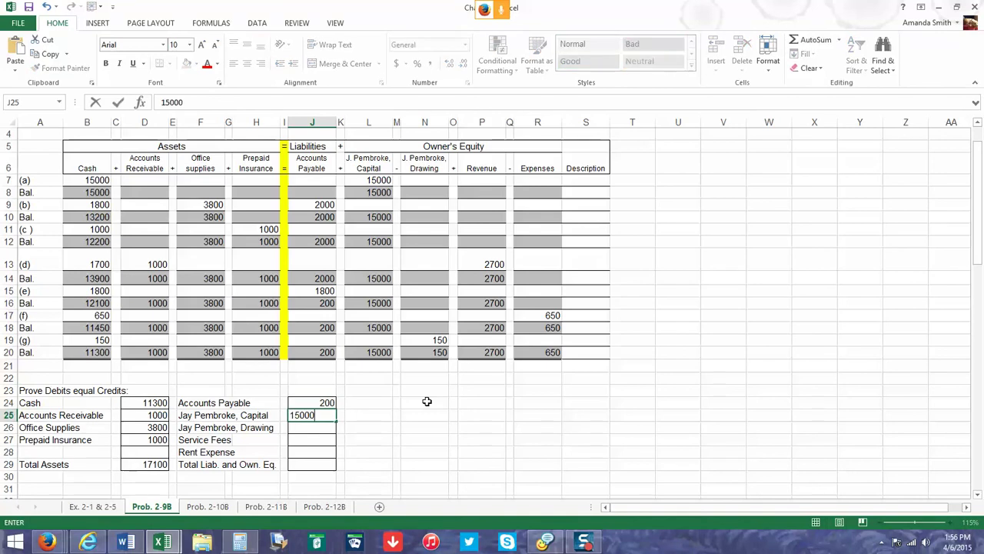
{"action": "type", "text": "00"}
{"action": "key", "text": "Return"}
{"action": "type", "text": "150"}
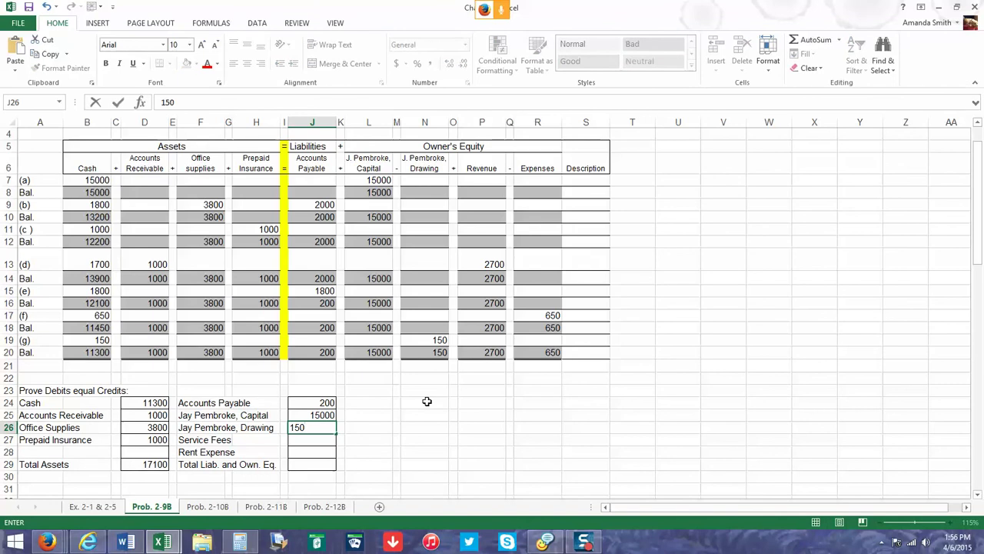
{"action": "key", "text": "Return"}
{"action": "type", "text": "2700"}
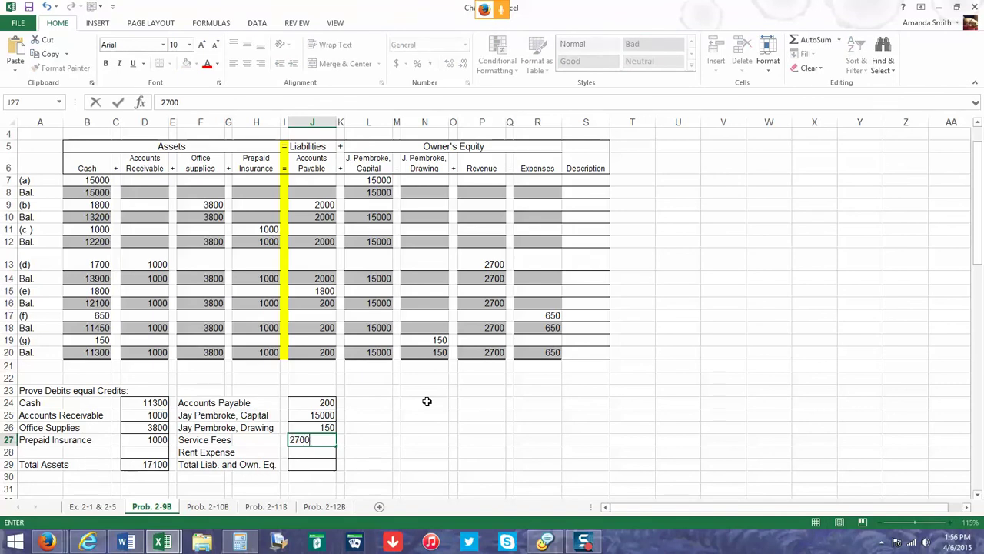
{"action": "key", "text": "Return"}
{"action": "type", "text": "650"}
{"action": "key", "text": "Return"}
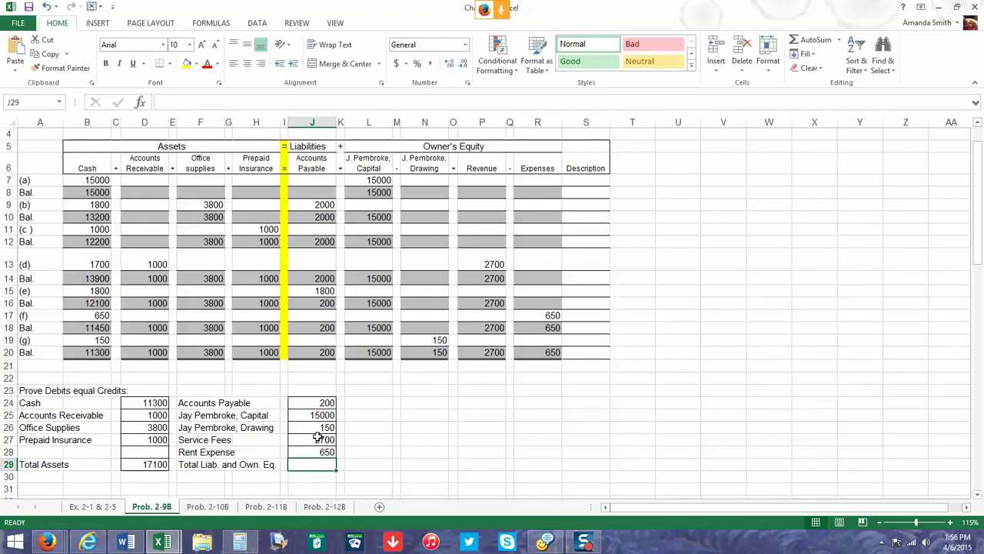
Fill the four plus/minus sign cells between the equity headings with green
{"action": "left_click", "coordinate": [340, 166]}
{"action": "left_click", "coordinate": [396, 165], "text": "ctrl"}
{"action": "left_click", "coordinate": [445, 168], "text": "ctrl"}
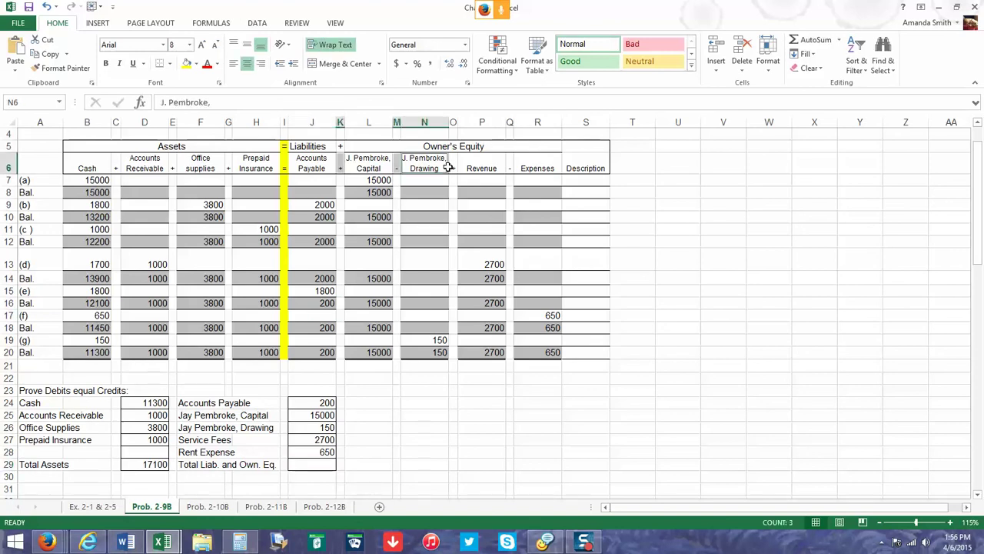
{"action": "left_click", "coordinate": [507, 167], "text": "ctrl"}
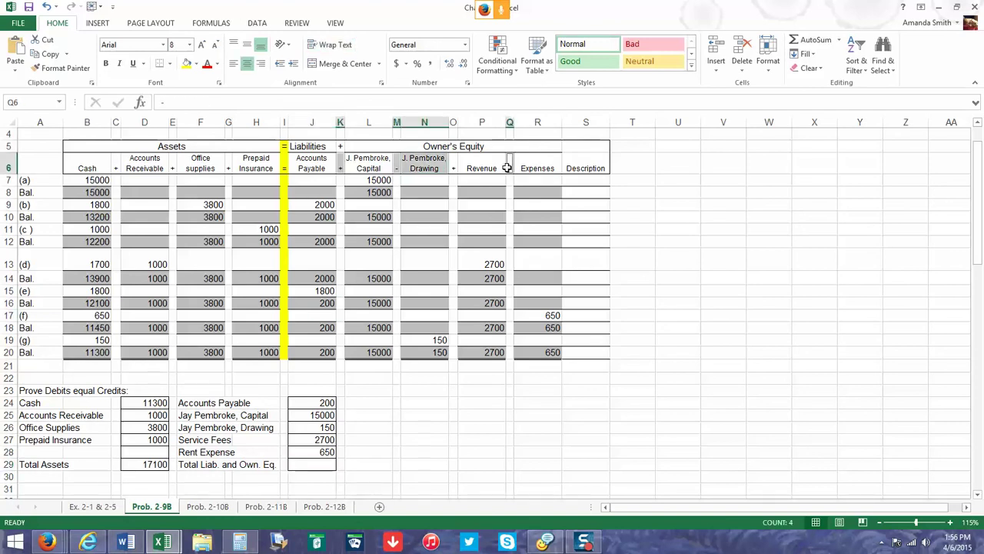
{"action": "left_click", "coordinate": [341, 166]}
{"action": "left_click", "coordinate": [396, 165], "text": "ctrl"}
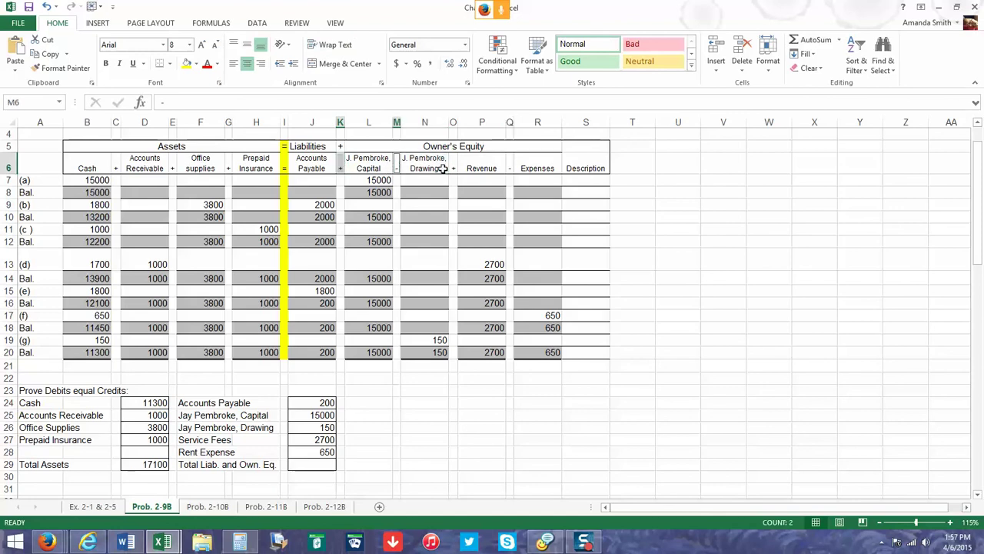
{"action": "left_click", "coordinate": [453, 166], "text": "ctrl"}
{"action": "left_click", "coordinate": [509, 166], "text": "ctrl"}
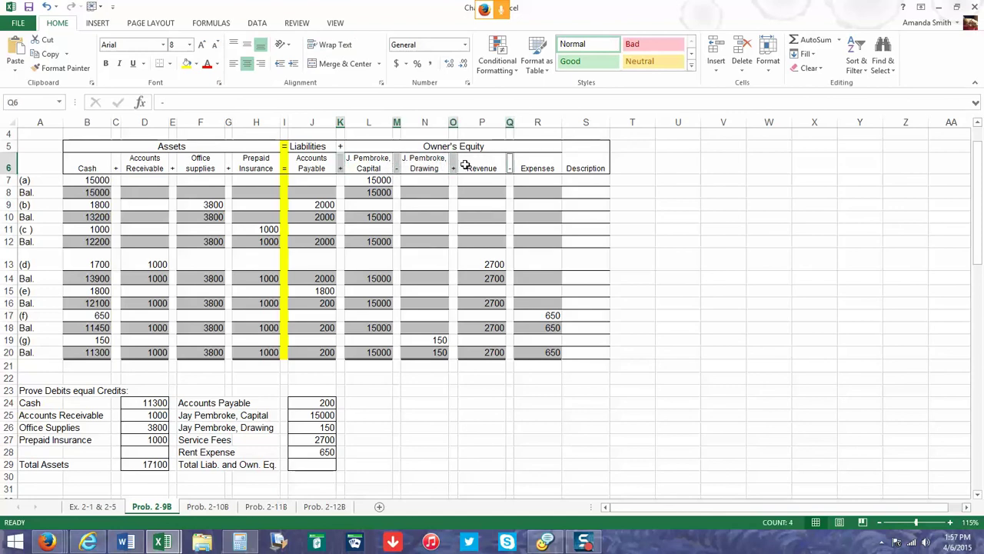
{"action": "left_click", "coordinate": [196, 63]}
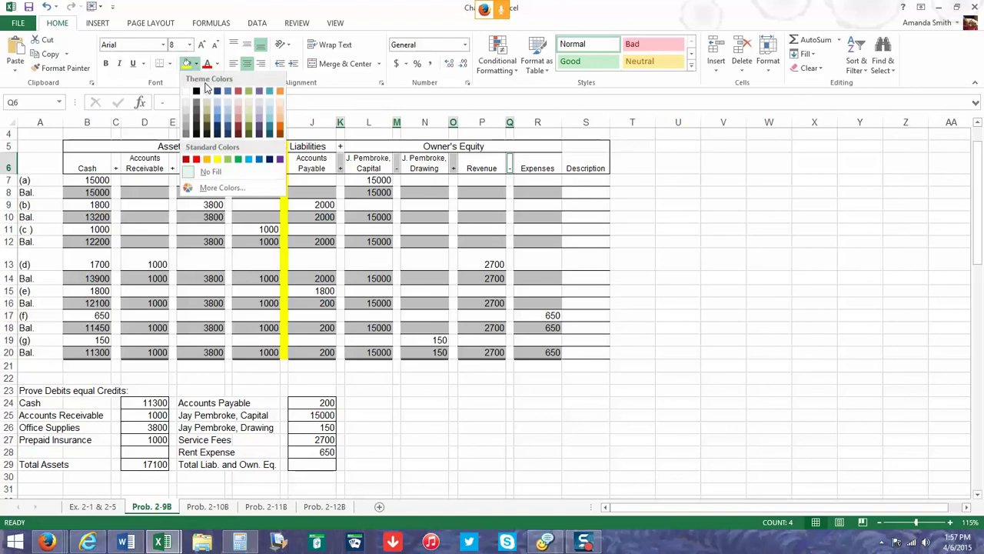
{"action": "left_click", "coordinate": [229, 160]}
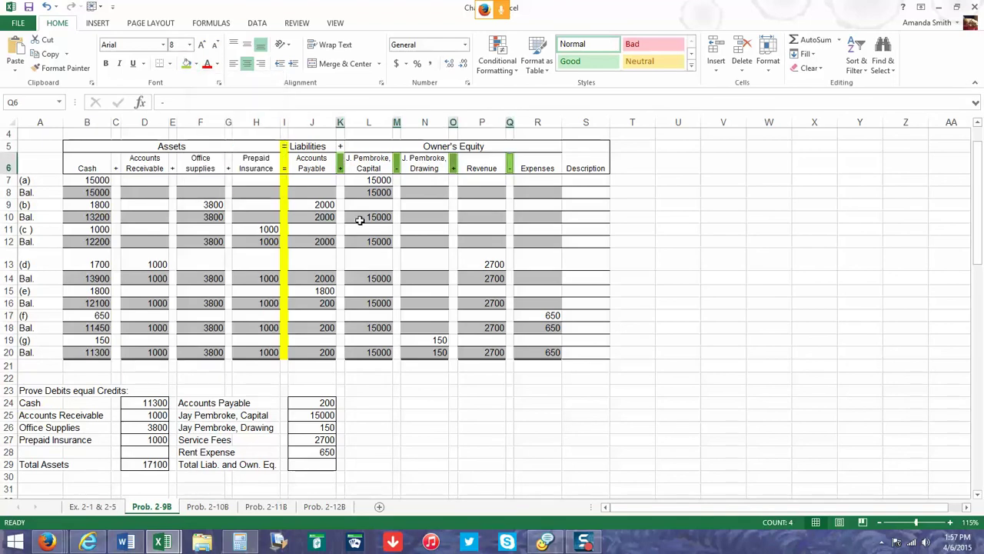
{"action": "left_click", "coordinate": [358, 218]}
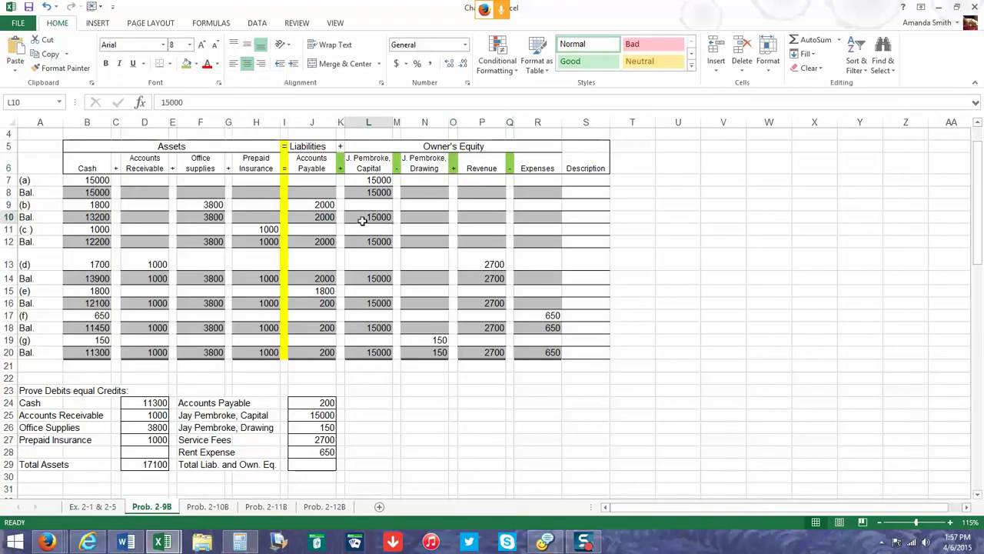
Make the Drawing amount -150 and the Rent Expense amount -650
{"action": "left_click", "coordinate": [299, 426]}
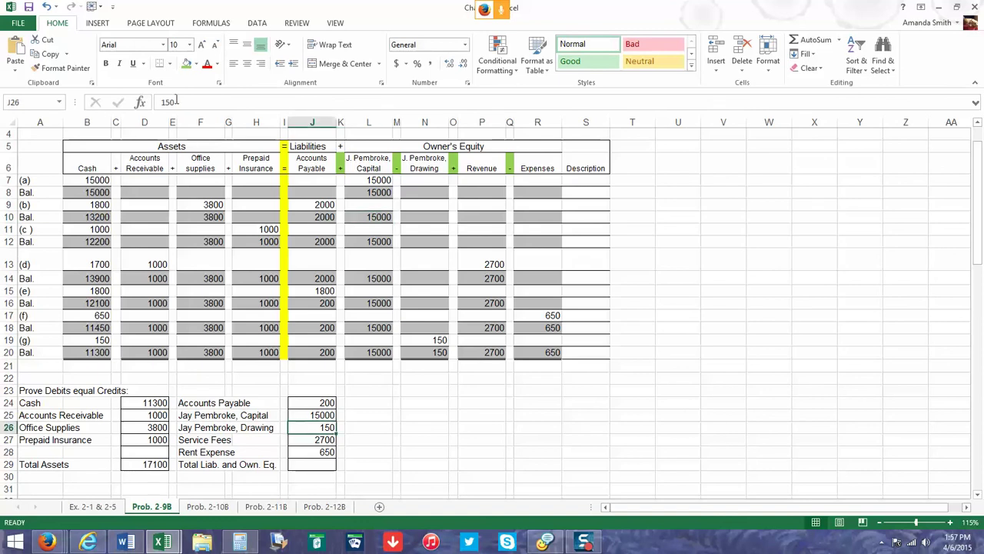
{"action": "left_click", "coordinate": [161, 102]}
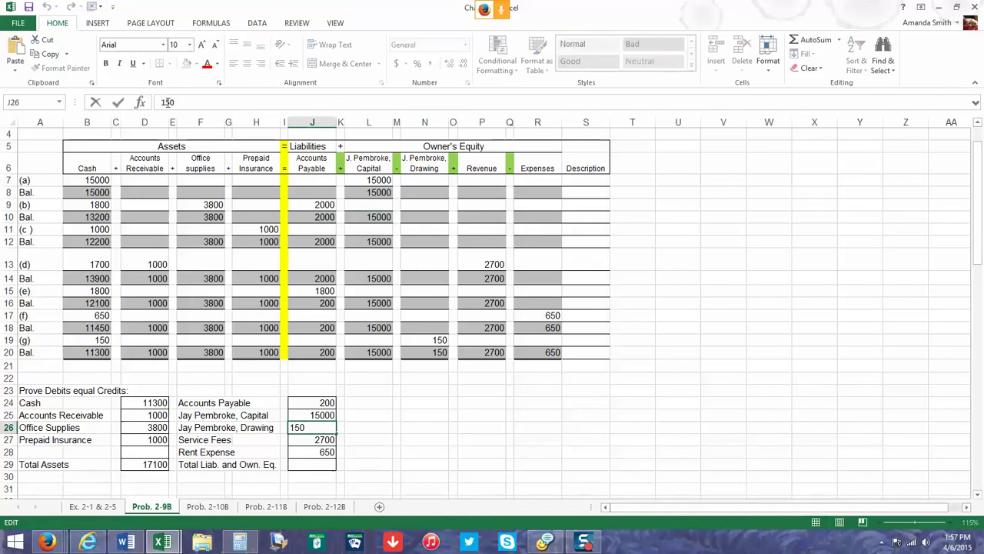
{"action": "type", "text": "-"}
{"action": "key", "text": "Return"}
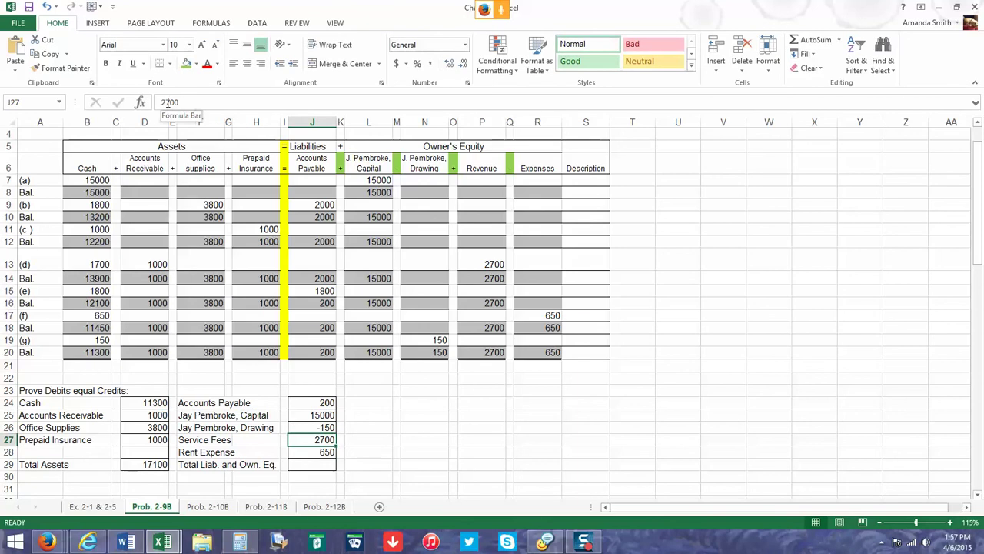
{"action": "key", "text": "Down"}
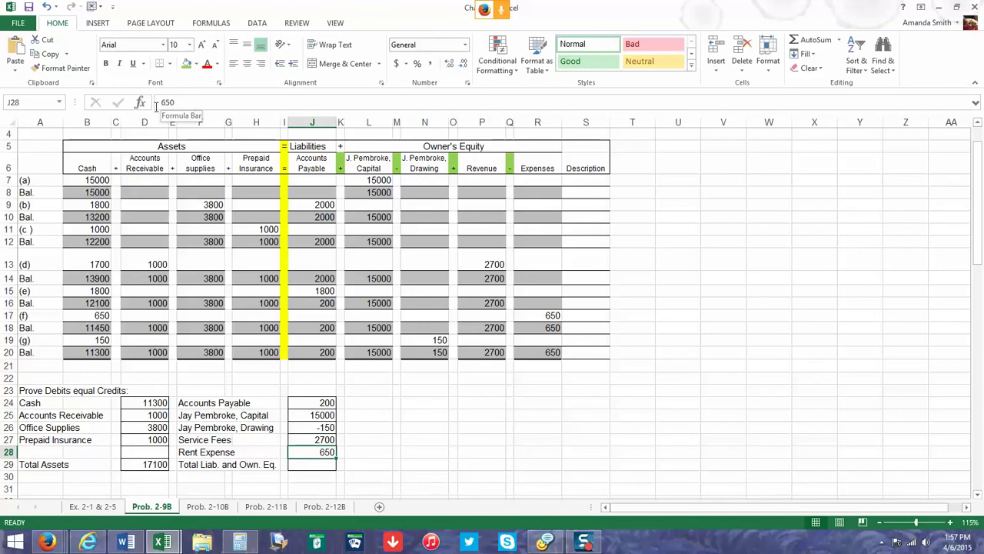
{"action": "left_click", "coordinate": [161, 102]}
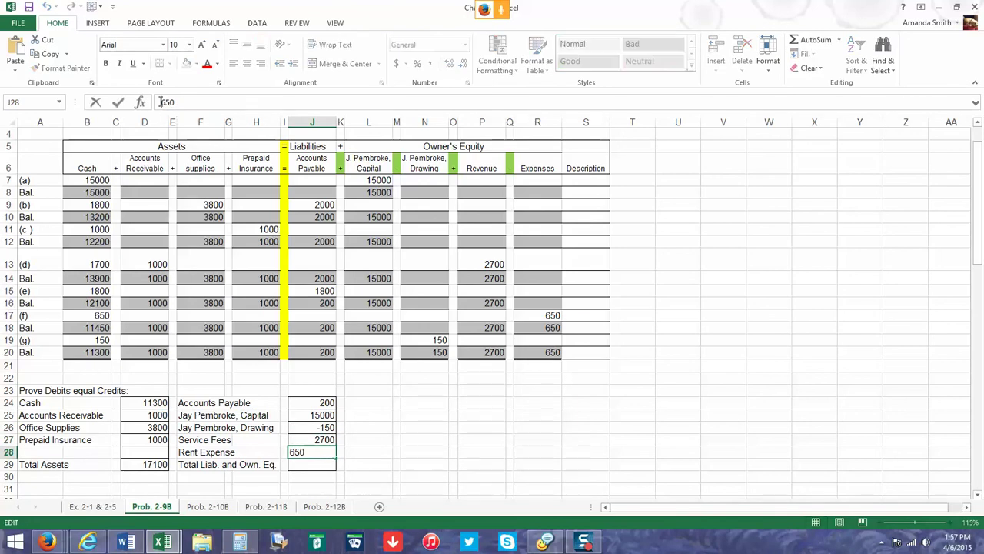
{"action": "type", "text": "("}
{"action": "key", "text": "Return"}
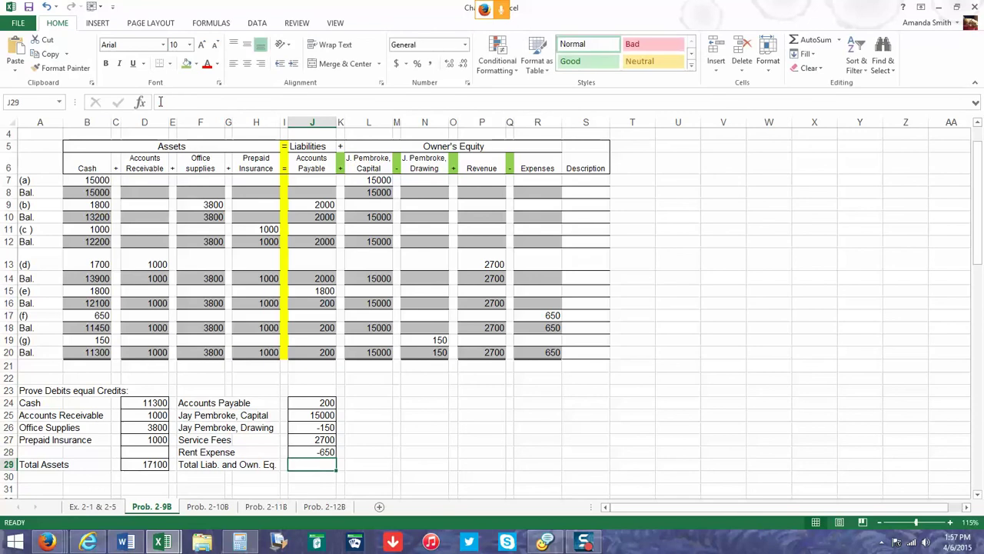
Compute 200+15000-150+2700-650 in Calculator and enter 17100 as Total Liab. and Own. Eq
{"action": "left_click", "coordinate": [239, 541]}
{"action": "key", "text": "Escape"}
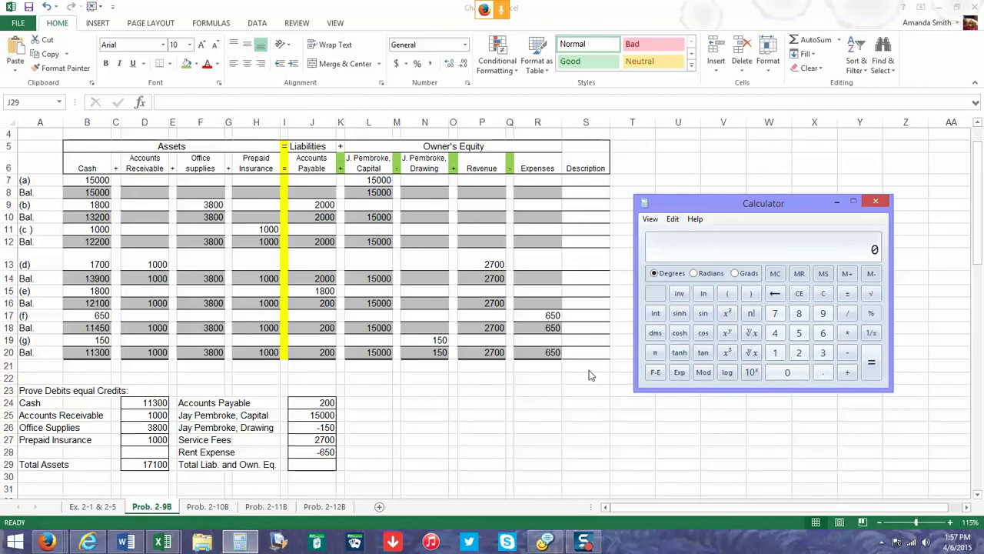
{"action": "type", "text": "00"}
{"action": "type", "text": "1500"}
{"action": "type", "text": "0+"}
{"action": "type", "text": "150"}
{"action": "type", "text": "+"}
{"action": "type", "text": "2700"}
{"action": "type", "text": "-"}
{"action": "type", "text": "650"}
{"action": "key", "text": "Return"}
{"action": "left_click", "coordinate": [313, 462]}
{"action": "type", "text": "1"}
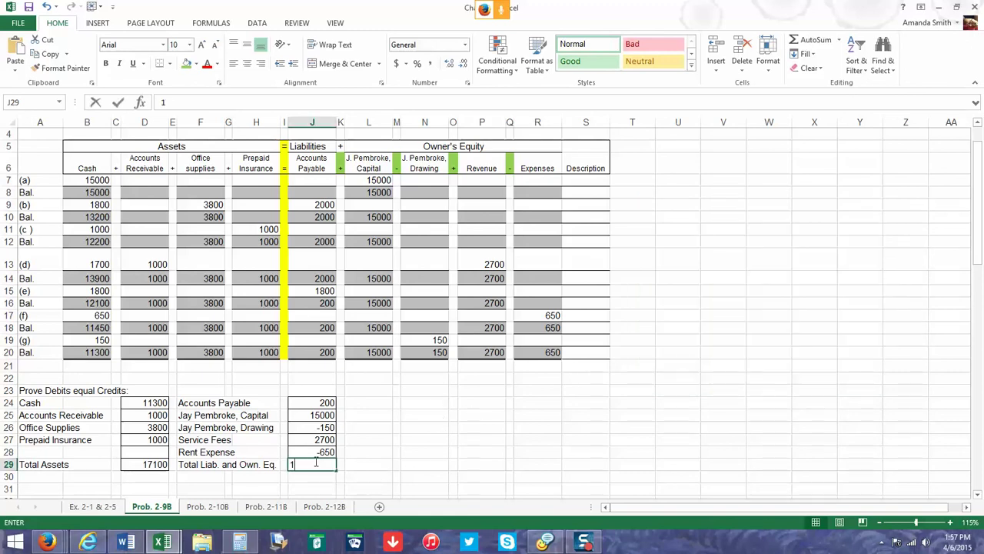
{"action": "type", "text": "7100"}
{"action": "key", "text": "Return"}
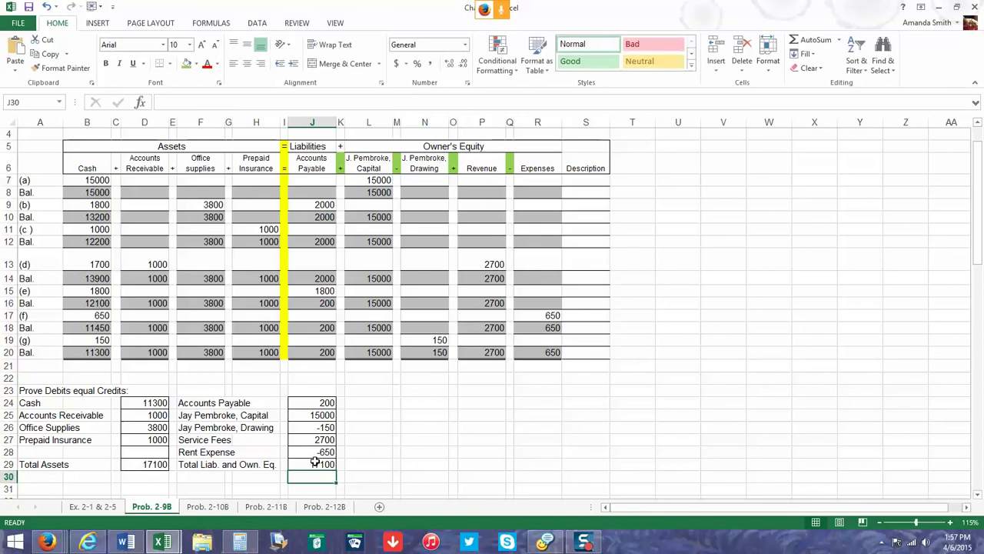